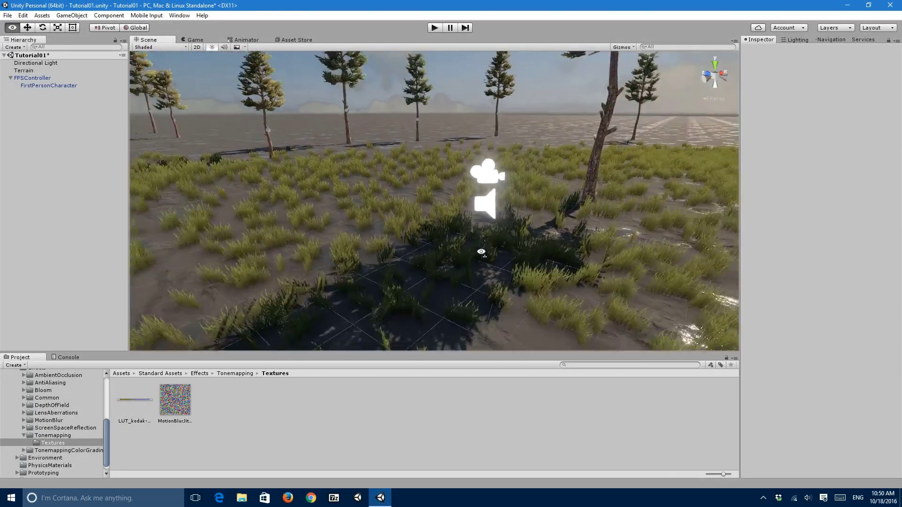
Save the Tutorial01 scene and narrow the Hierarchy slightly to give the Scene view more width
right_drag(481, 252, 427, 244)
key(ctrl+s)
key(s)
right_drag(469, 174, 596, 215)
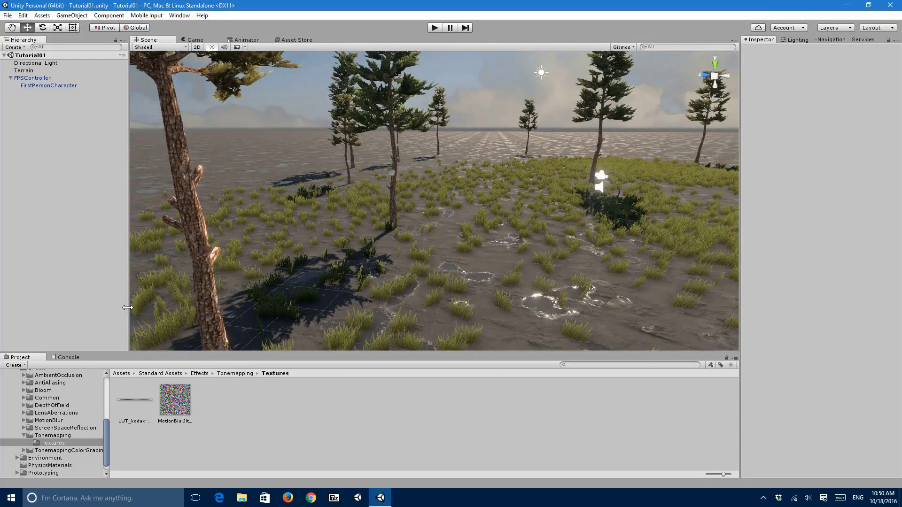
drag(129, 307, 116, 307)
key(s)
right_drag(553, 241, 573, 242)
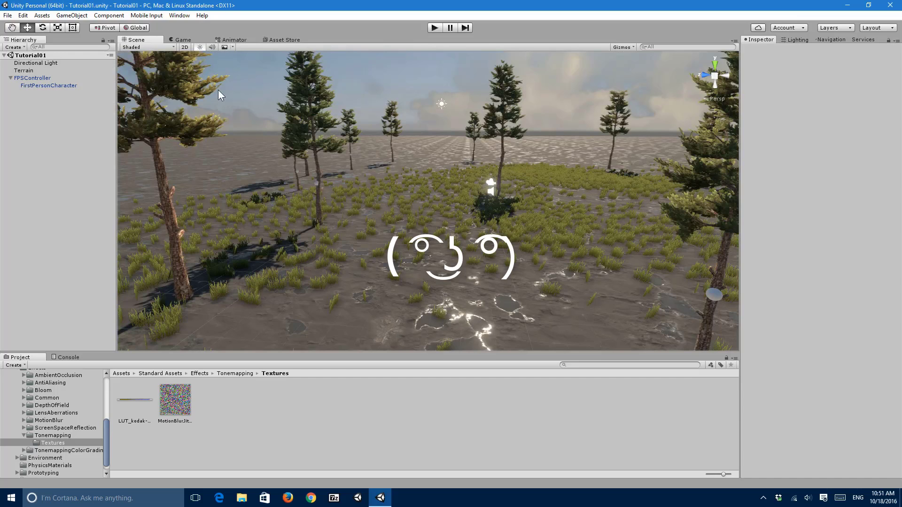
Collapse the Effects assets and open the Prefabs folder inside Standard Assets > Prototyping
click(23, 436)
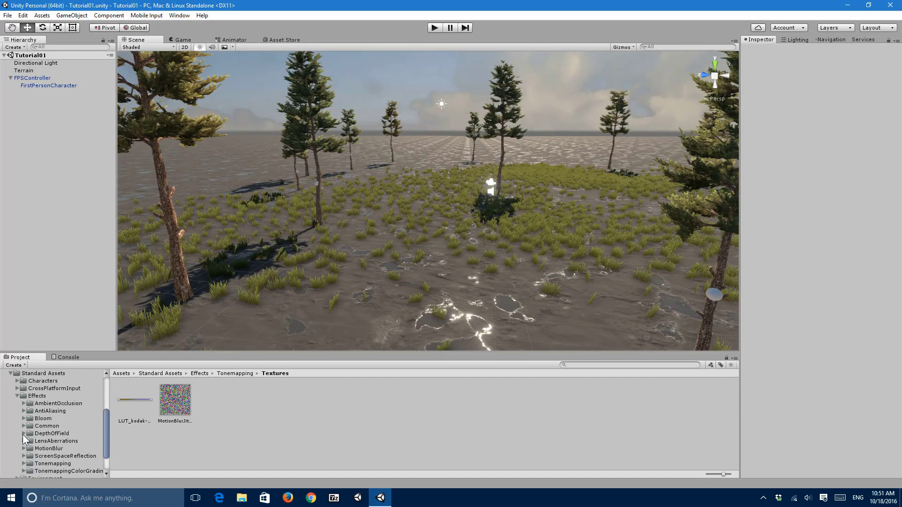
click(72, 15)
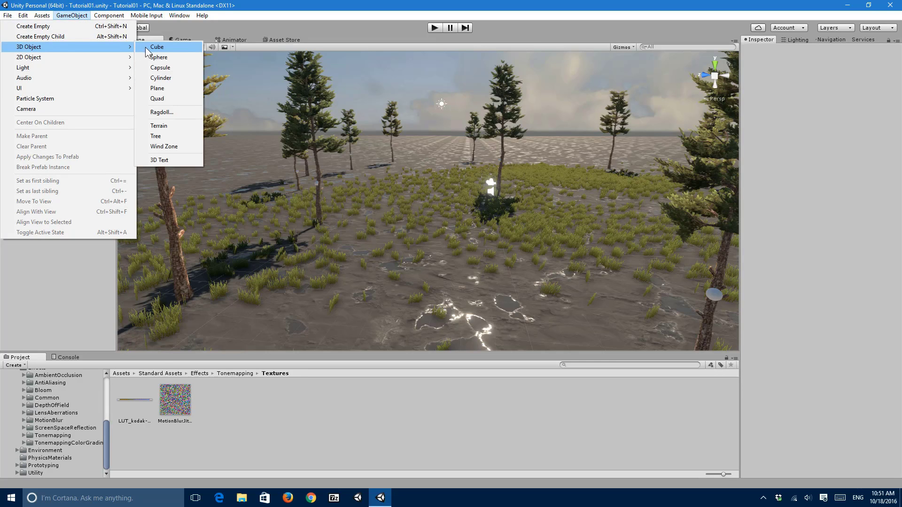
right_drag(195, 282, 165, 362)
scroll(57, 435, up, 1)
click(51, 429)
key(Left)
key(Left)
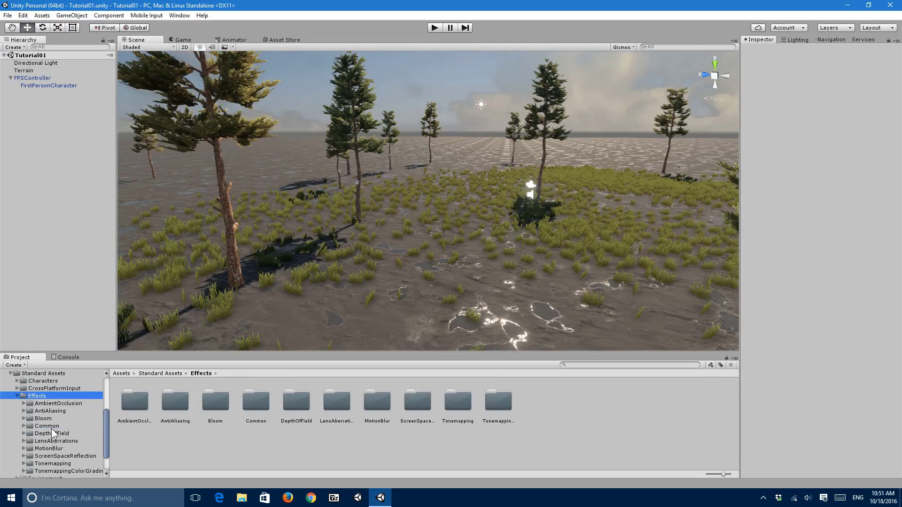
click(40, 462)
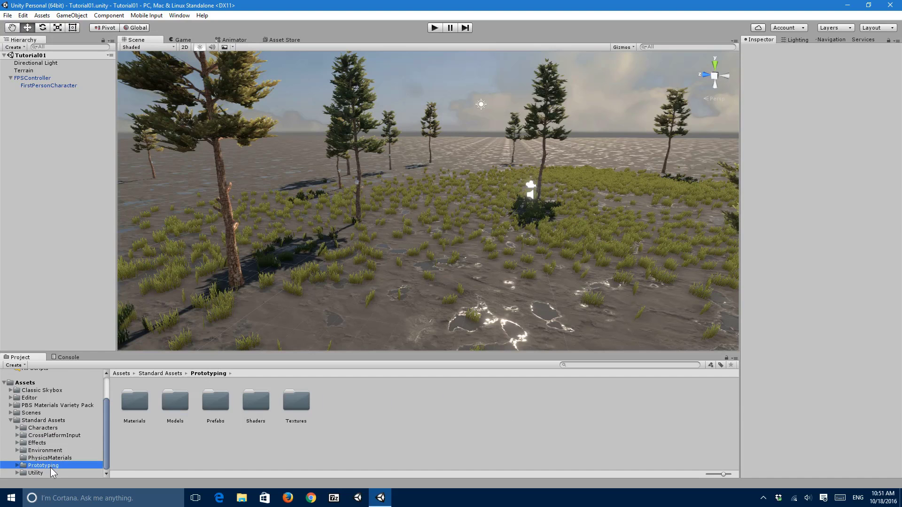
key(Right)
key(Down)
key(Down)
key(Down)
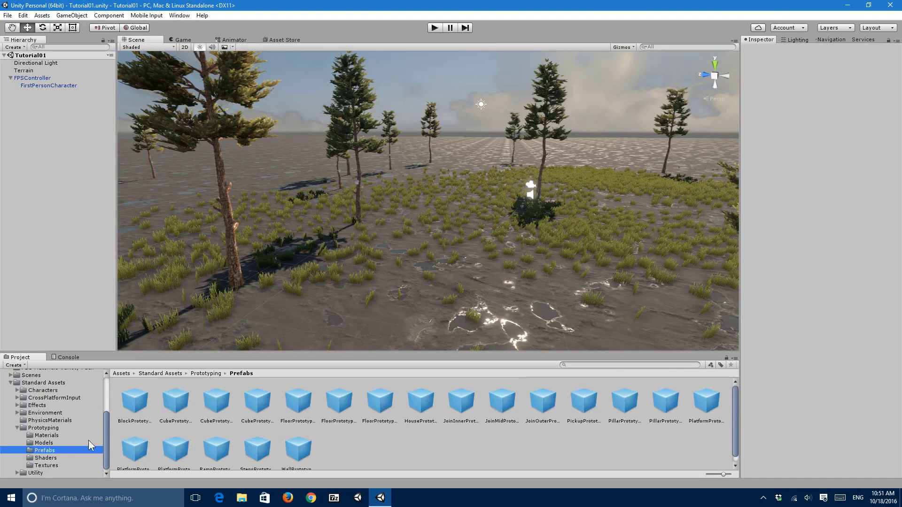
Place a BlockPrototype04x04x04 prefab on the terrain at about X -3.57, Z 7.4
click(136, 421)
drag(148, 407, 421, 220)
click(590, 457)
right_drag(522, 300, 371, 189)
key(w)
key(d)
key(s)
click(346, 163)
drag(342, 168, 362, 183)
mouse_move(363, 183)
right_down()
mouse_move(511, 179)
mouse_move(357, 199)
right_up()
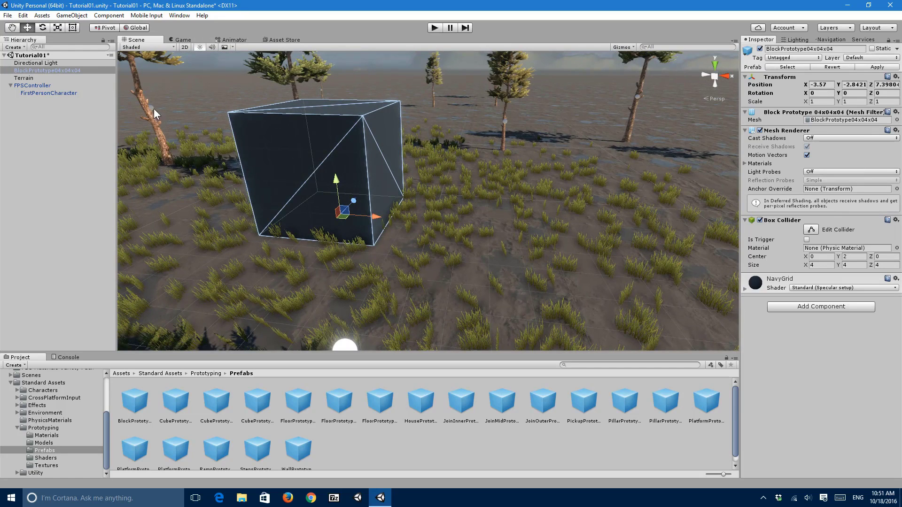
Duplicate the block and move the copy along the X axis to about 3.94
key(ctrl+d)
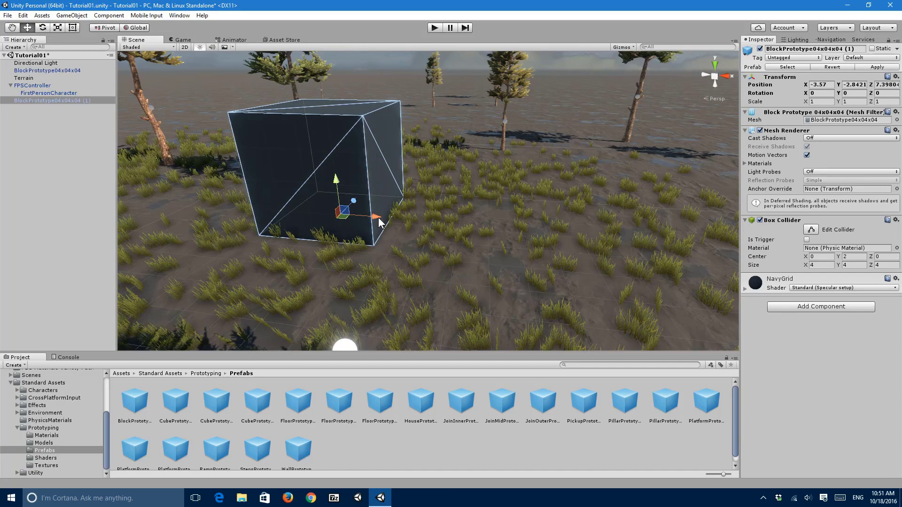
drag(378, 217, 472, 223)
right_drag(472, 224, 511, 226)
right_drag(412, 148, 361, 144)
drag(474, 220, 572, 227)
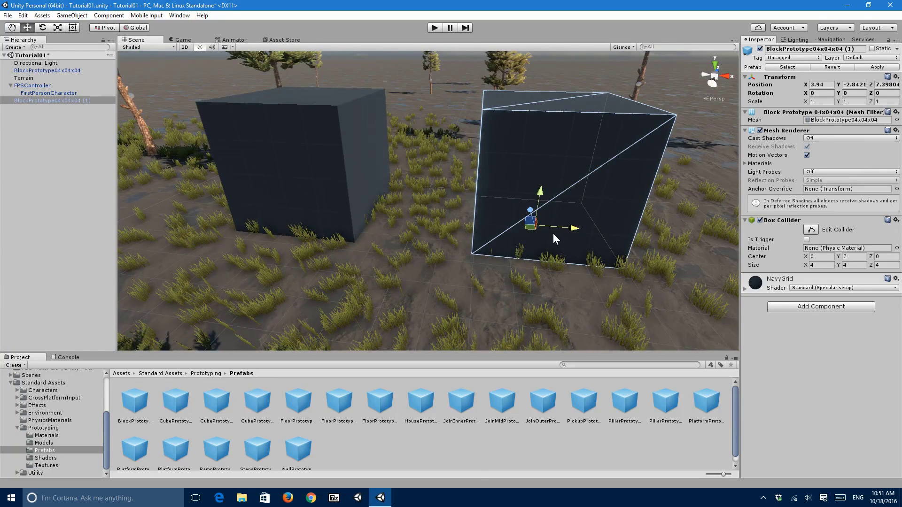
Vertex-snap the copy's bottom corner to the first block's bottom corner, bringing it to X 0.43
key(v)
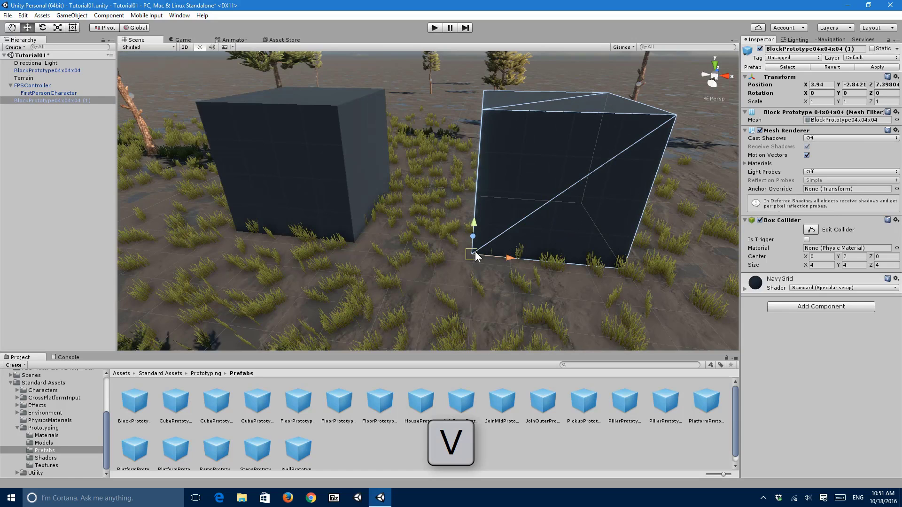
key(v)
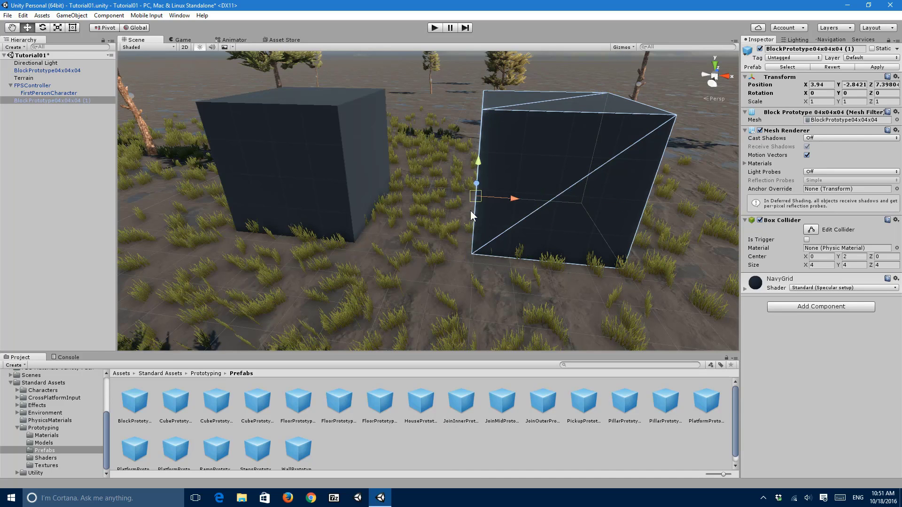
drag(475, 256, 401, 258)
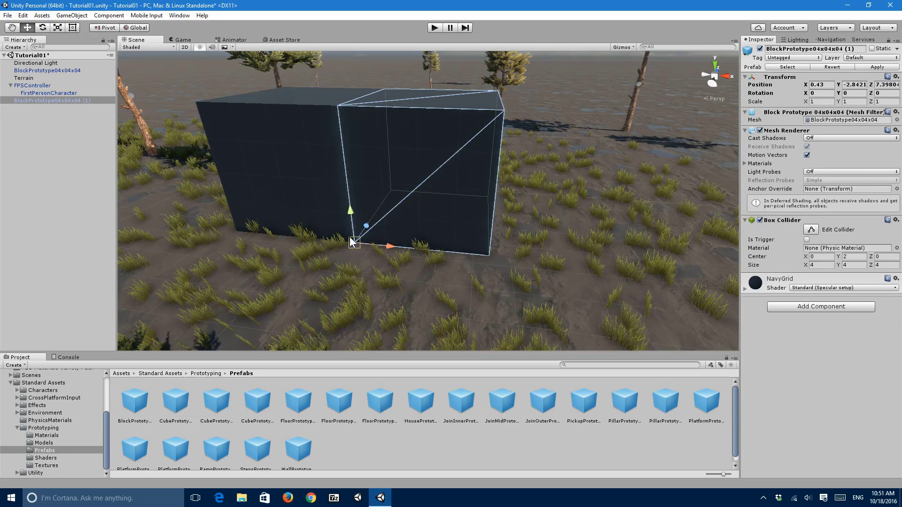
drag(340, 112, 388, 253)
drag(460, 247, 362, 241)
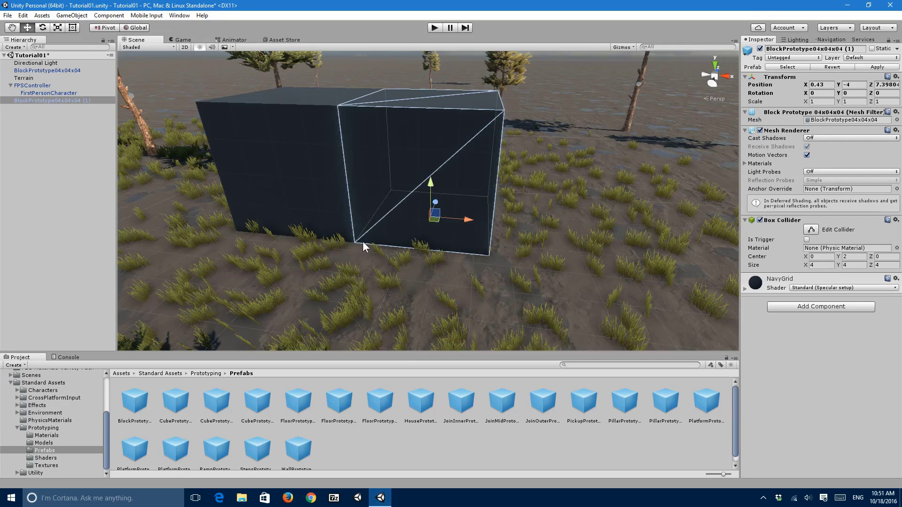
Set the Y position of both blocks to 0
click(217, 201)
key(f)
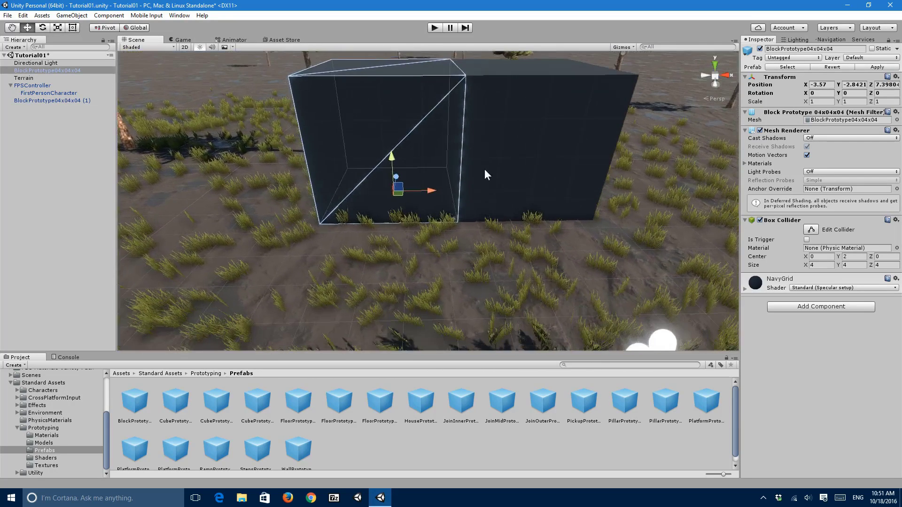
click(855, 85)
text(0)
click(630, 121)
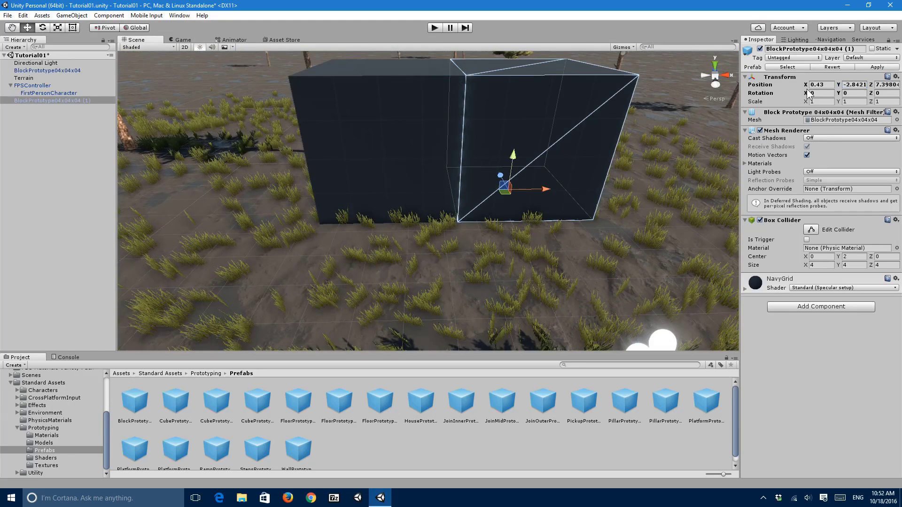
key(v)
right_drag(462, 221, 805, 109)
click(493, 465)
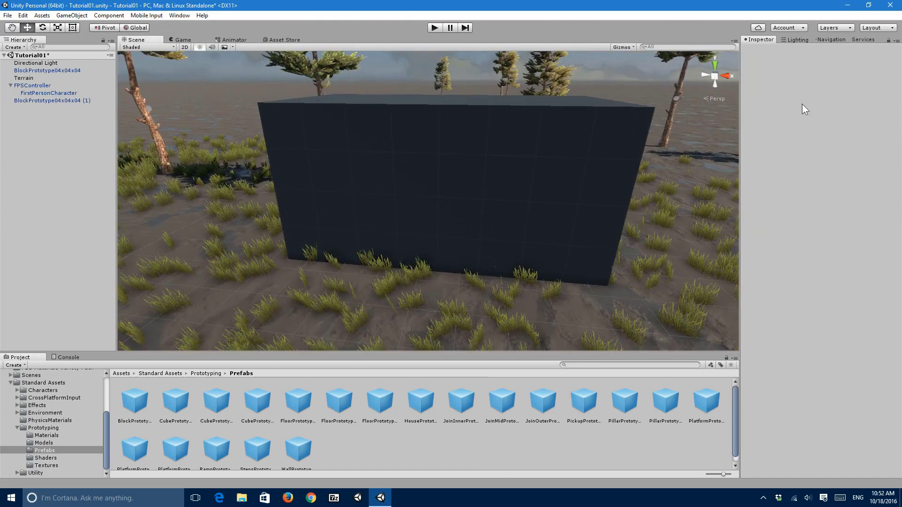
Build the scene's lighting and return to the Inspector
click(793, 40)
click(844, 440)
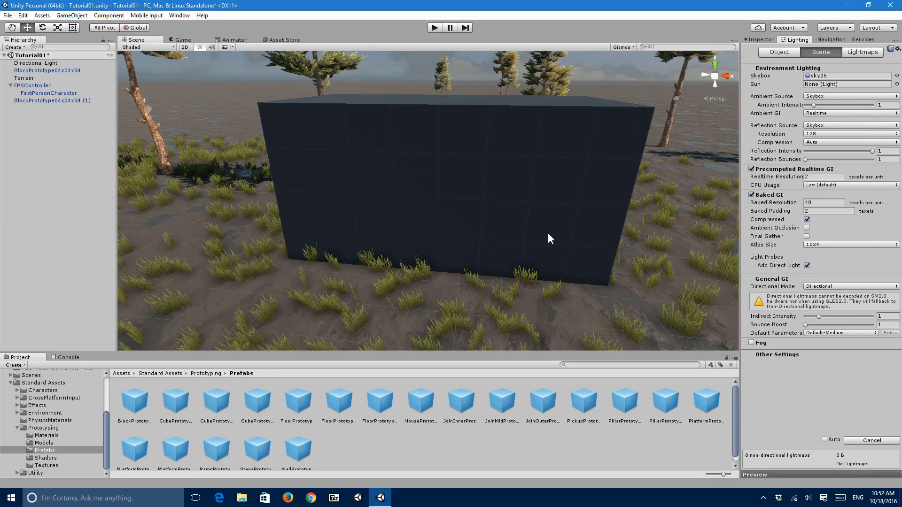
right_drag(537, 232, 594, 228)
click(759, 40)
Play the scene, walk the character around the two blocks, and stop the game
click(436, 26)
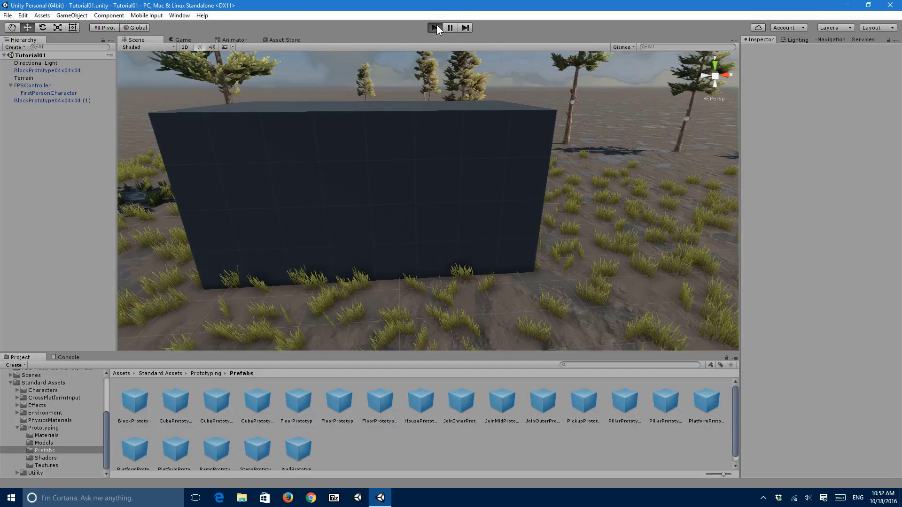
key(w)
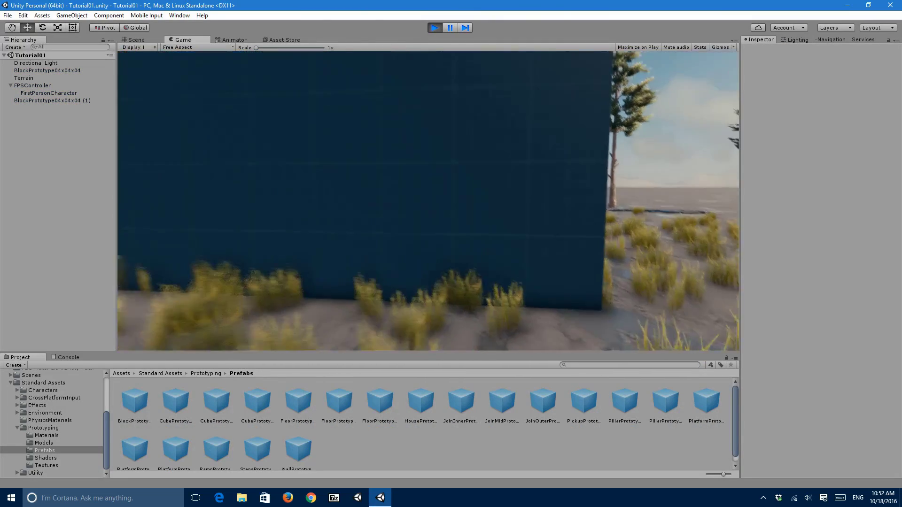
key(w)
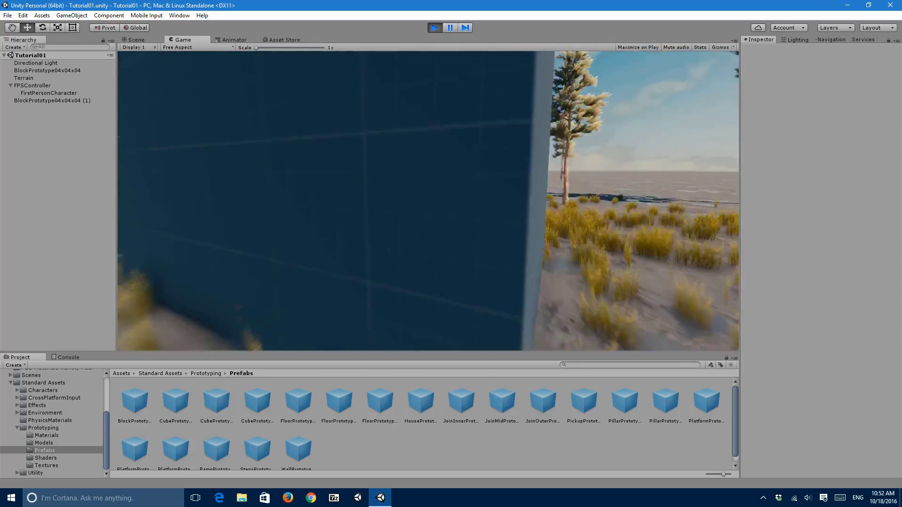
key(w)
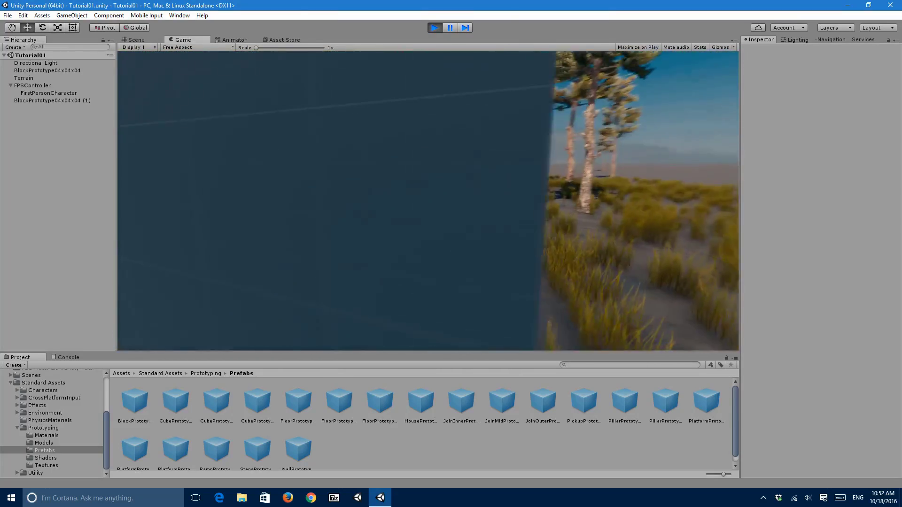
key(w)
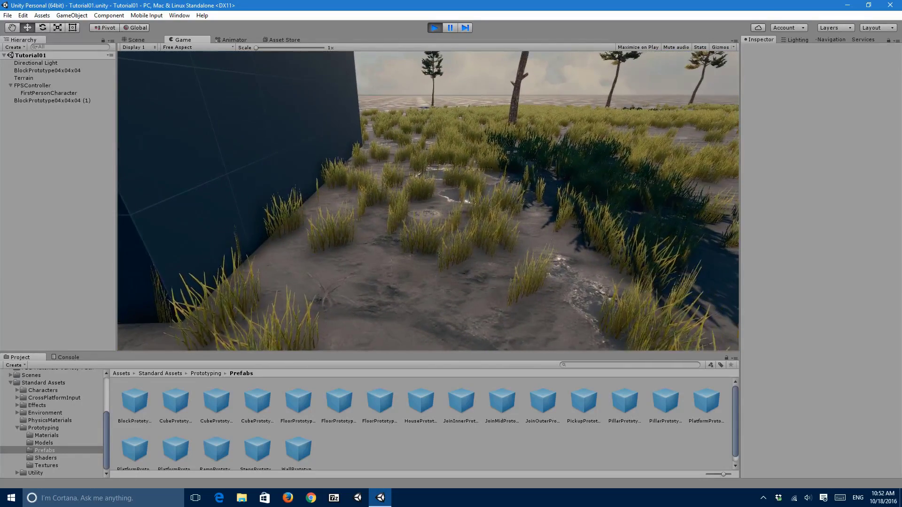
key(ctrl+p)
Set Cast Shadows to On for both blocks
click(436, 193)
ctrl+click(316, 210)
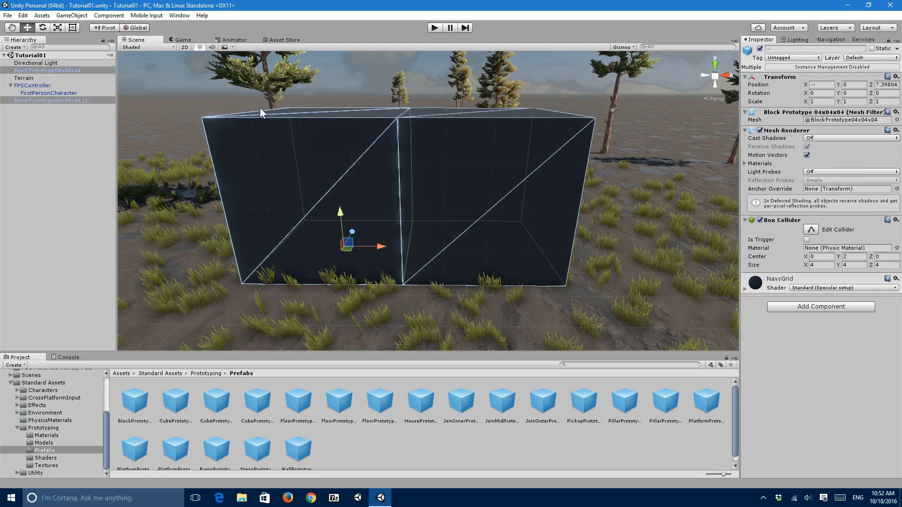
click(850, 138)
click(822, 159)
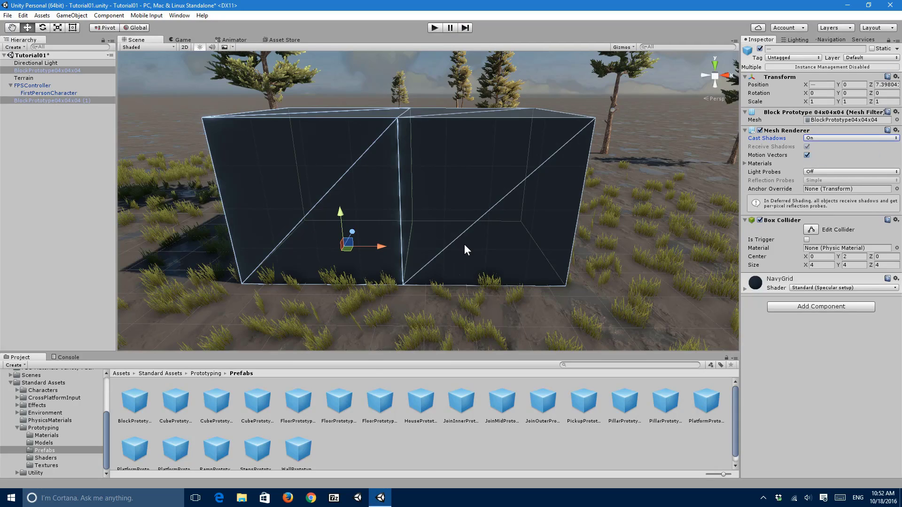
click(424, 458)
scroll(465, 246, down, 5)
alt+drag(418, 237, 491, 235)
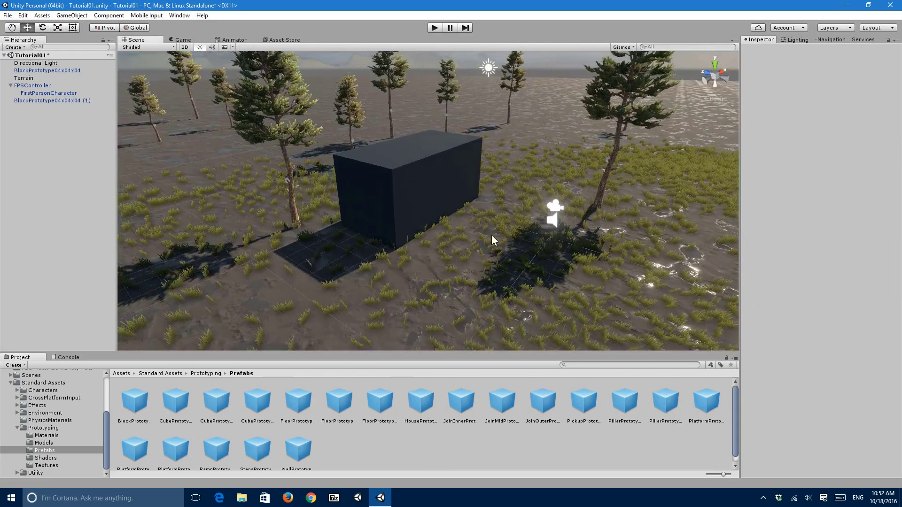
Collapse the FPSController hierarchy and move the second block in line with the first along the Z axis, at X -3.57
click(10, 85)
click(456, 174)
key(f)
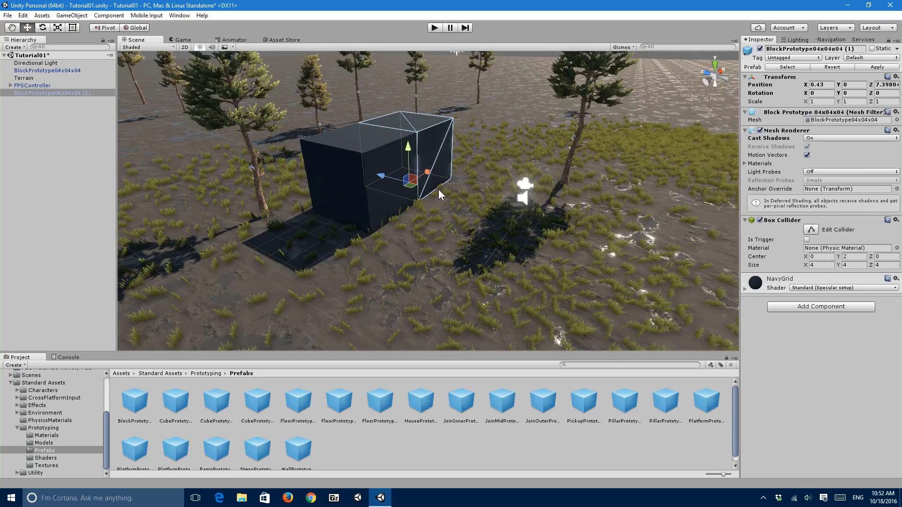
drag(378, 196, 579, 282)
Duplicate the block three times, snapping the copies end to end along the Z axis with the last at Z -8.6
key(ctrl+d)
key(ctrl+d)
key(ctrl+d)
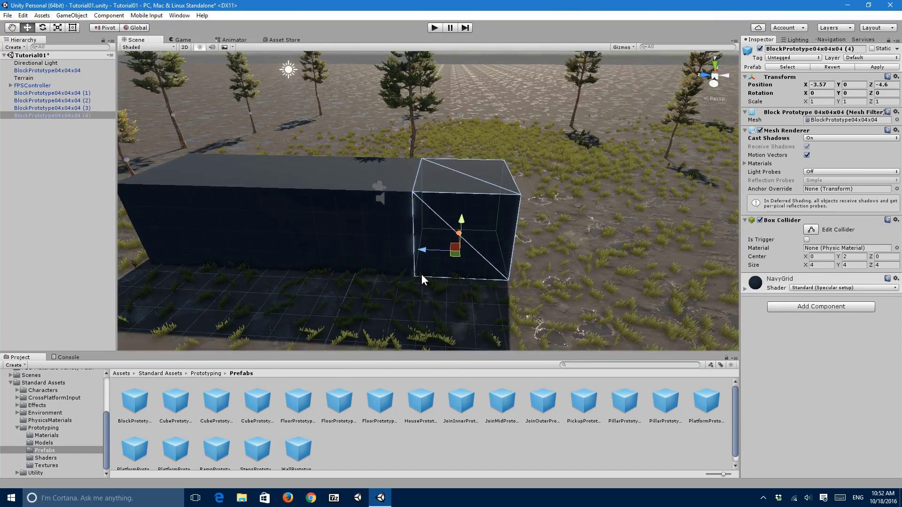
key(v)
drag(420, 275, 495, 280)
click(436, 268)
drag(459, 233, 452, 185)
key(ctrl+z)
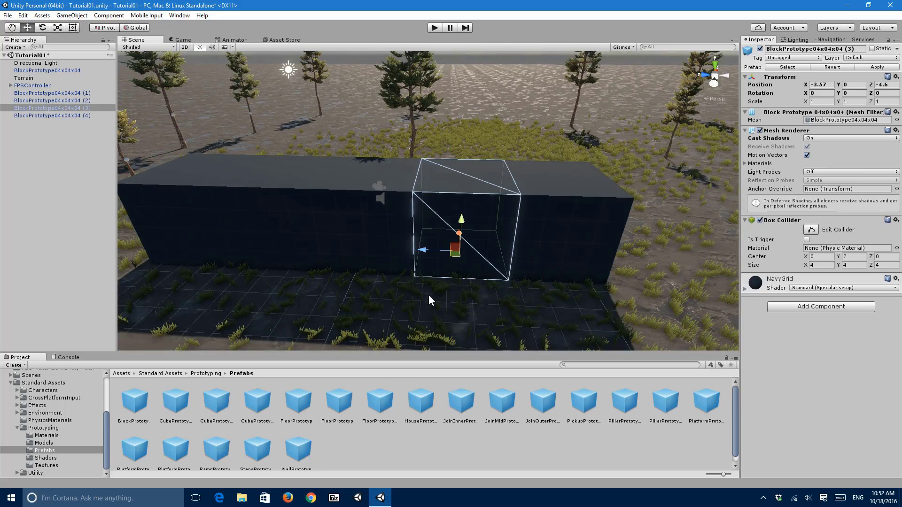
Duplicate the block at the wall's far end and vertex-snap the copy onto that end to lengthen the wall
click(516, 280)
drag(505, 254, 605, 256)
key(ctrl+z)
key(ctrl+d)
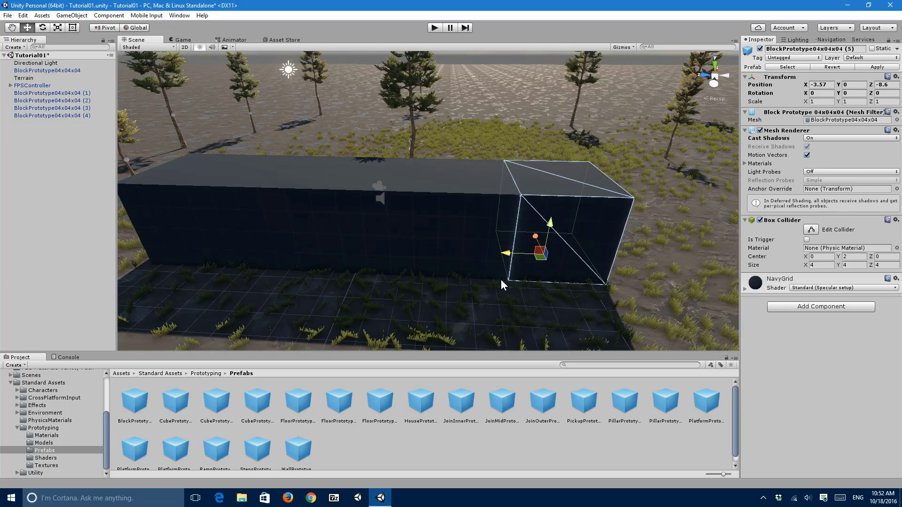
key(v)
drag(504, 281, 594, 285)
alt+drag(594, 285, 598, 293)
click(516, 444)
alt+drag(449, 188, 411, 180)
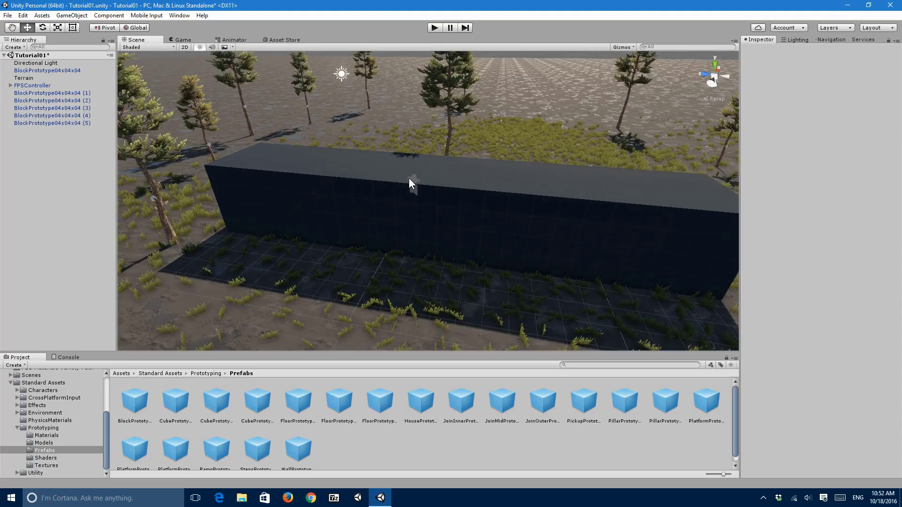
Play the scene and walk the character along the shaded side of the long wall
click(432, 27)
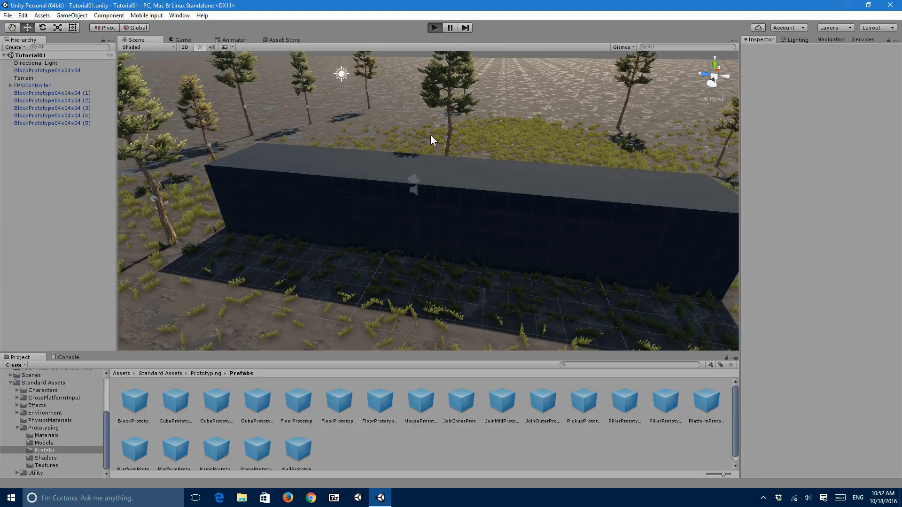
key(w)
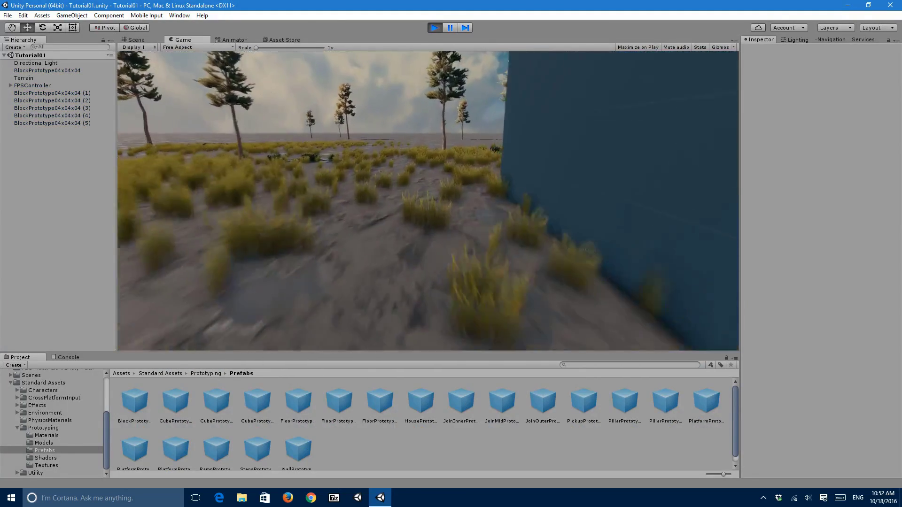
key(w)
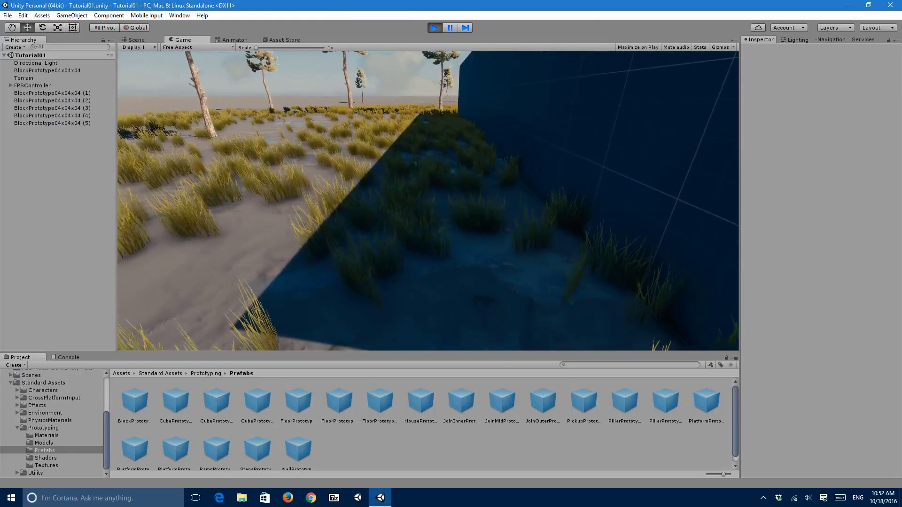
key(w)
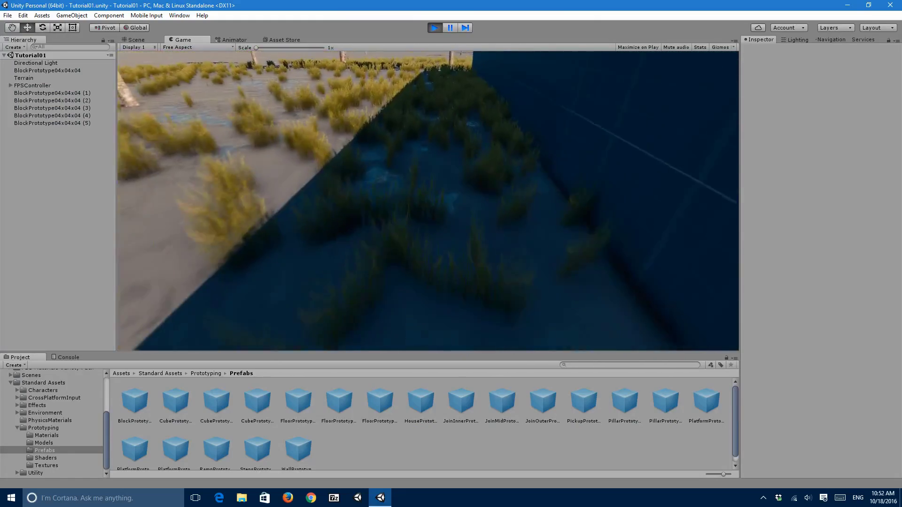
Walk the character further along the wall's shaded side to inspect the shadow, and stop play mode
key(w)
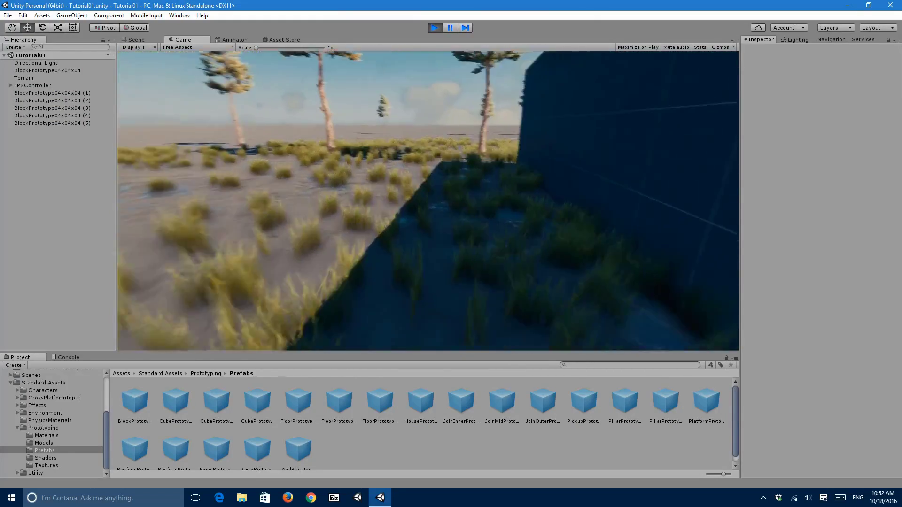
key(w)
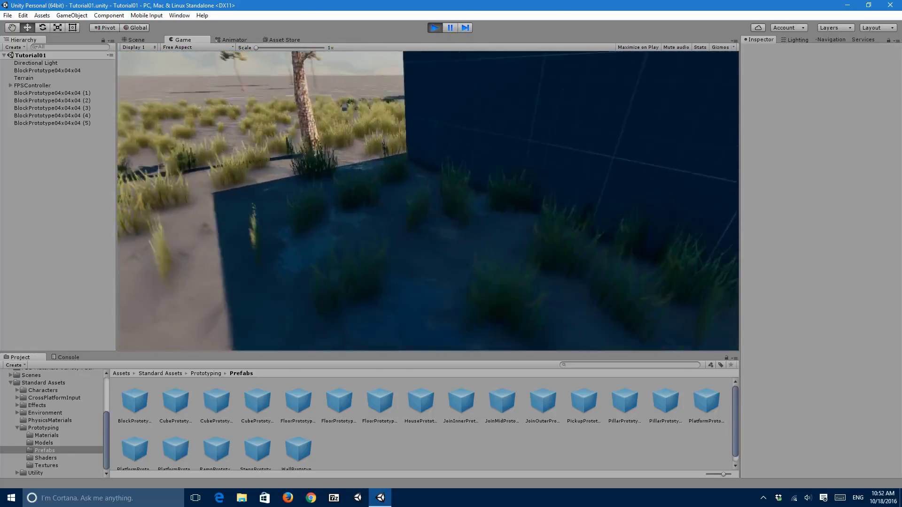
key(Escape)
click(435, 28)
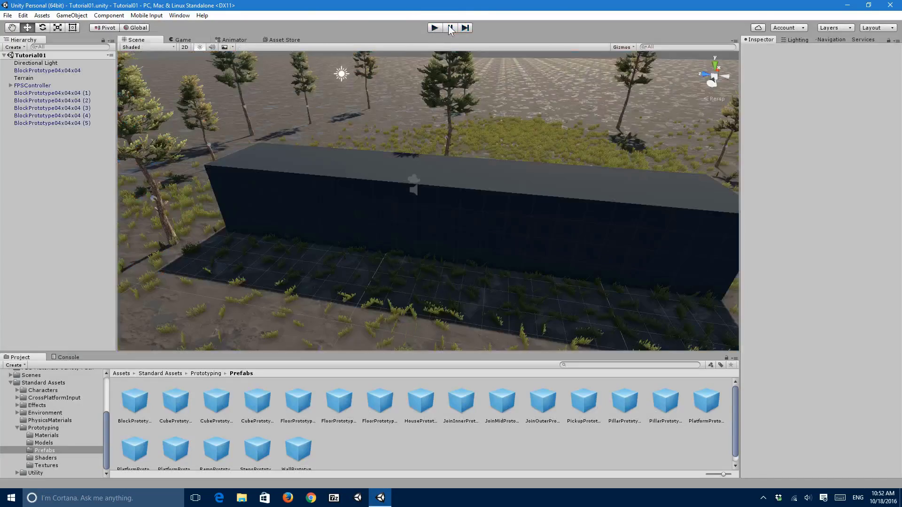
Set the scene's environment lighting Ambient Intensity to 1.5 and build the lighting
click(796, 40)
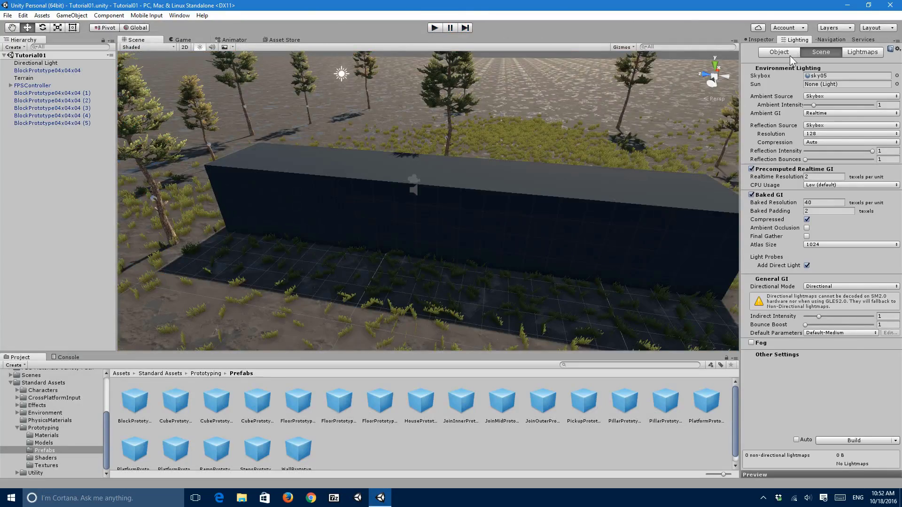
click(883, 105)
text(1.5)
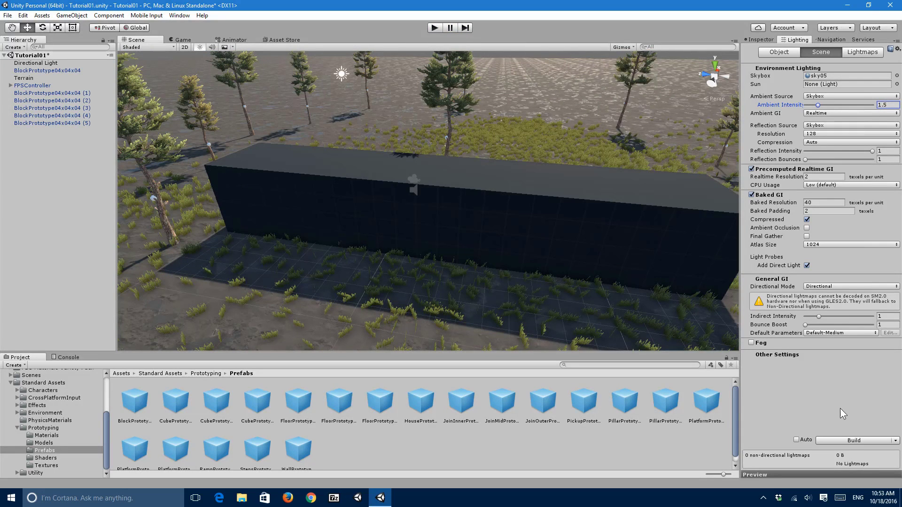
click(847, 440)
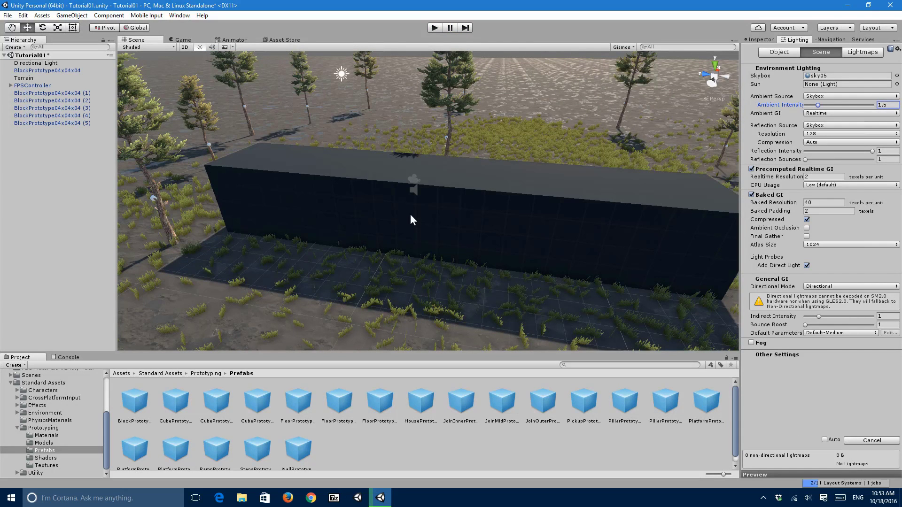
Play the scene, walk around the wall to check the shaded areas from near and far, and stop play mode
click(433, 28)
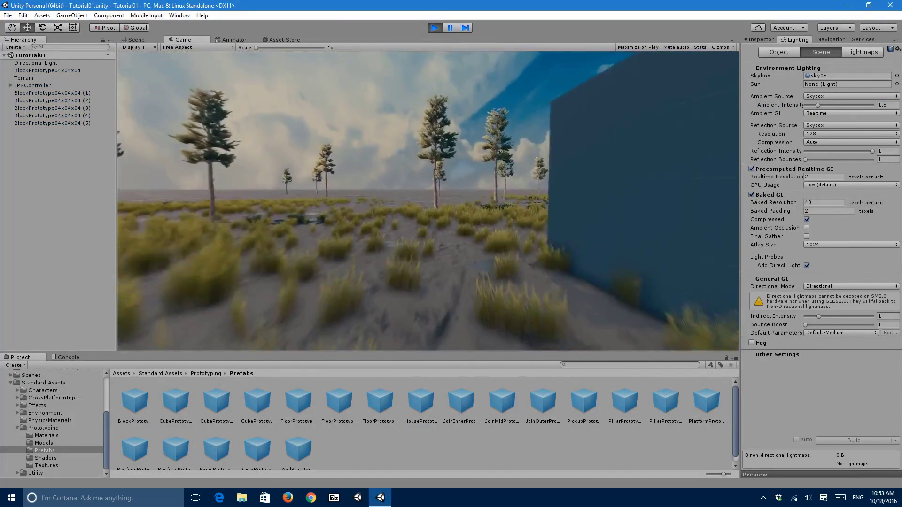
key(w)
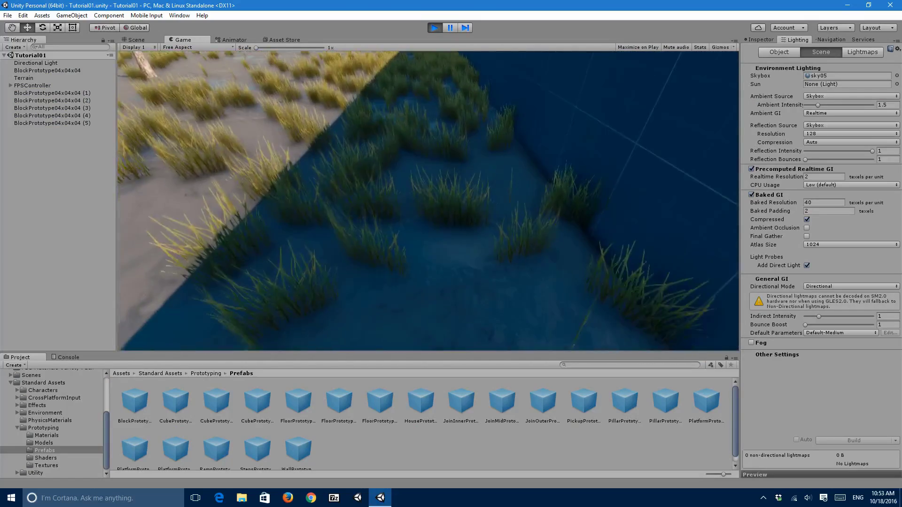
key(w)
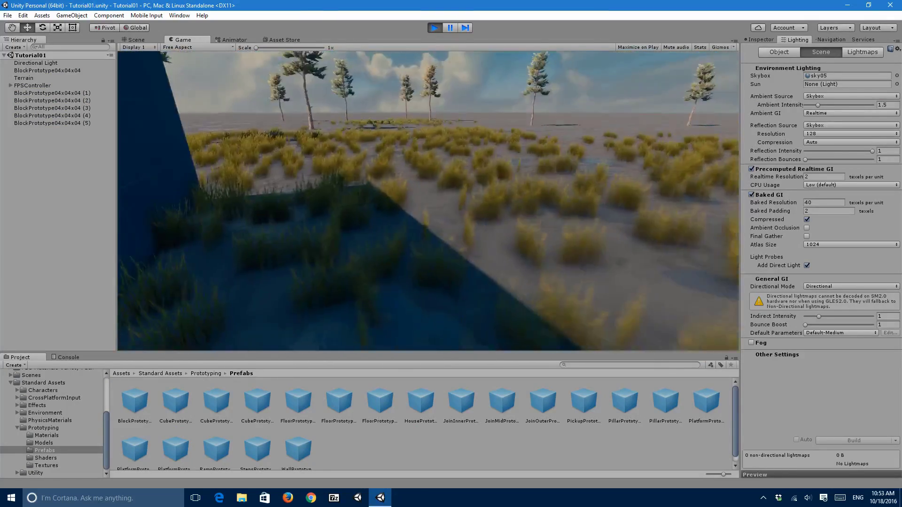
key(s)
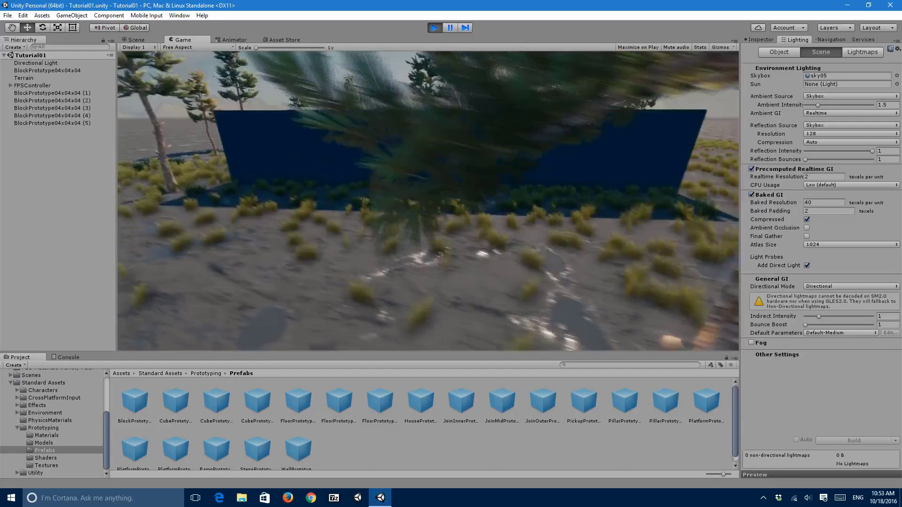
key(w)
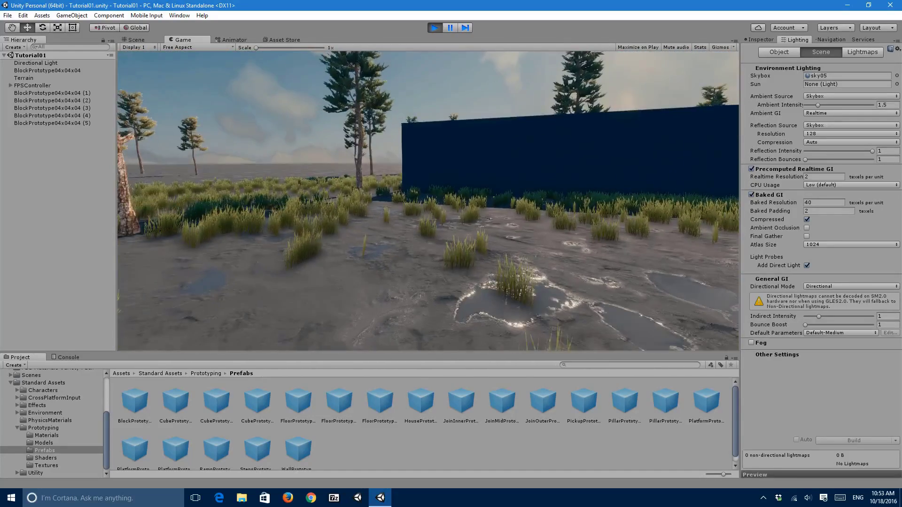
key(Escape)
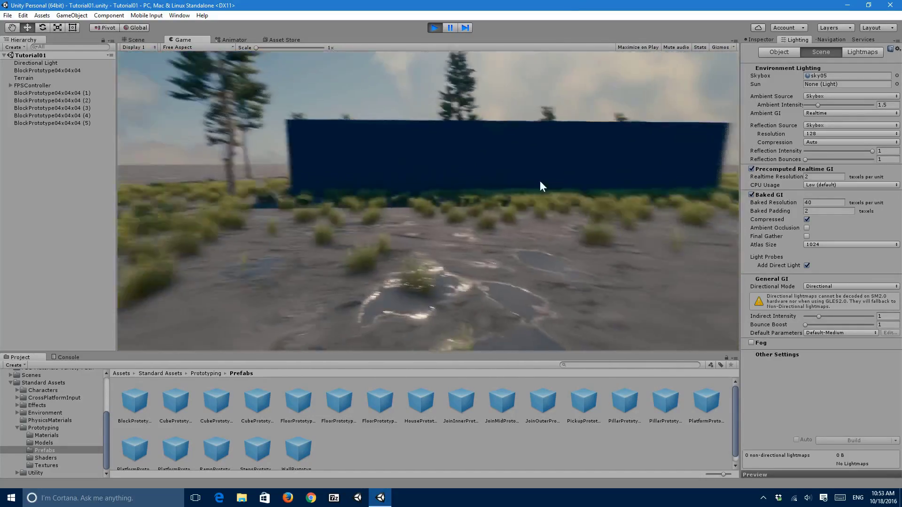
click(785, 215)
click(436, 28)
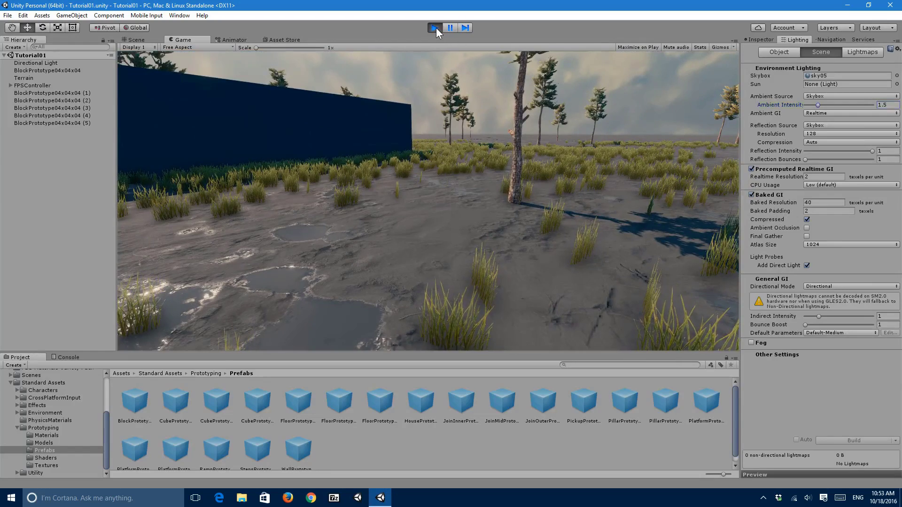
click(435, 27)
Set the General GI Directional Mode to Directional Specular, build the lighting and save the scene
click(812, 288)
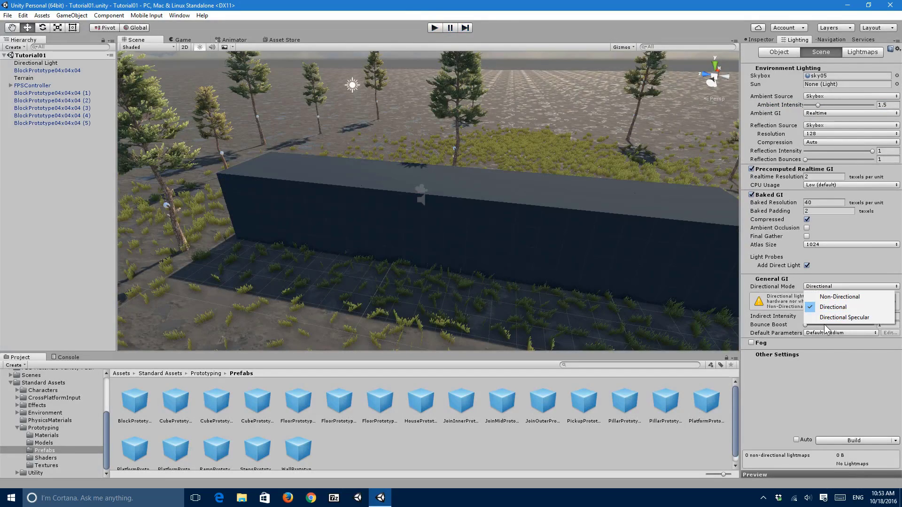
click(826, 317)
mouse_move(603, 300)
right_down()
mouse_move(599, 285)
mouse_move(601, 296)
right_up()
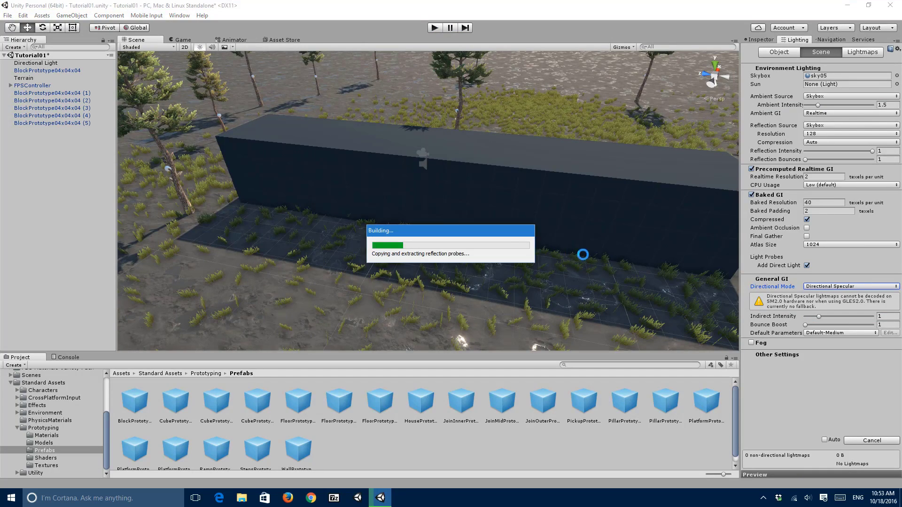
right_drag(571, 247, 479, 162)
key(w)
key(ctrl+s)
key(s)
Run the scene briefly in play mode to check the specular lighting, and return to editing
click(433, 29)
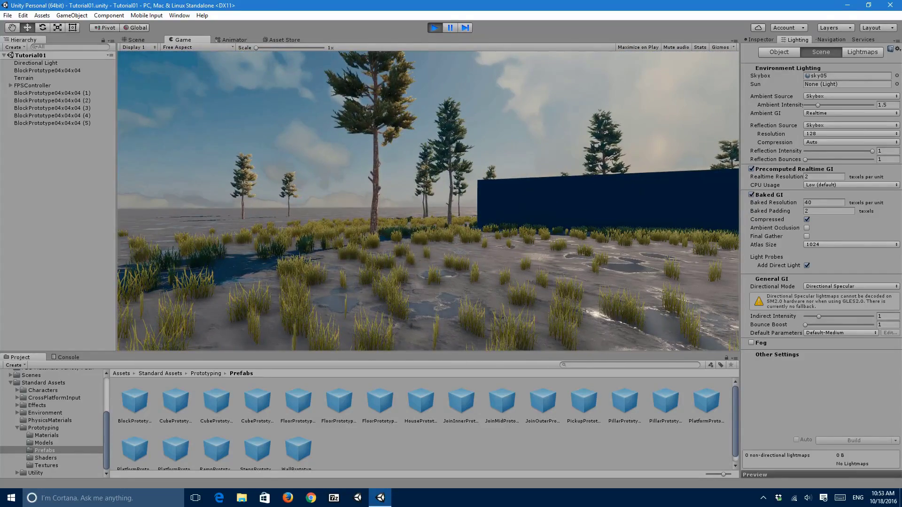
key(ctrl+o)
key(Escape)
key(ctrl+p)
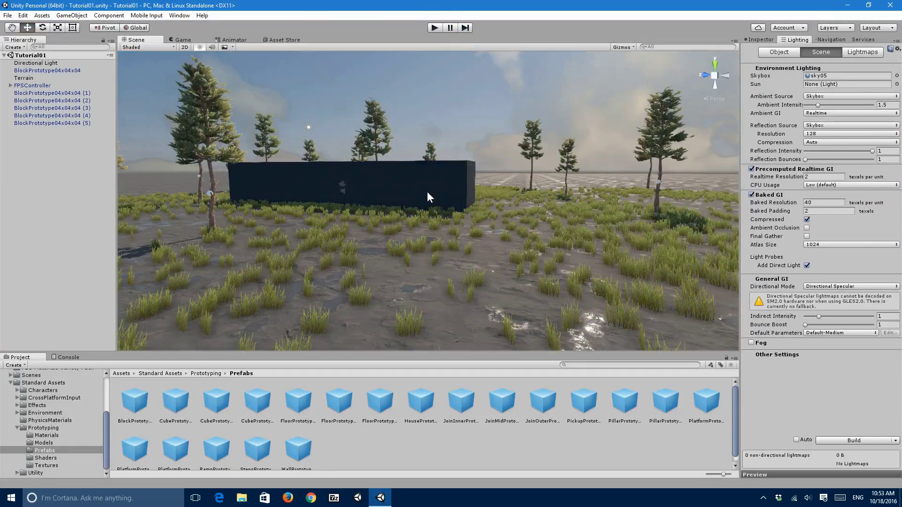
Select the block at the wall's end and open the NavyGrid material assigned to its Mesh Renderer
key(w)
mouse_move(427, 192)
right_down()
mouse_move(423, 160)
mouse_move(425, 194)
right_up()
click(531, 222)
click(764, 41)
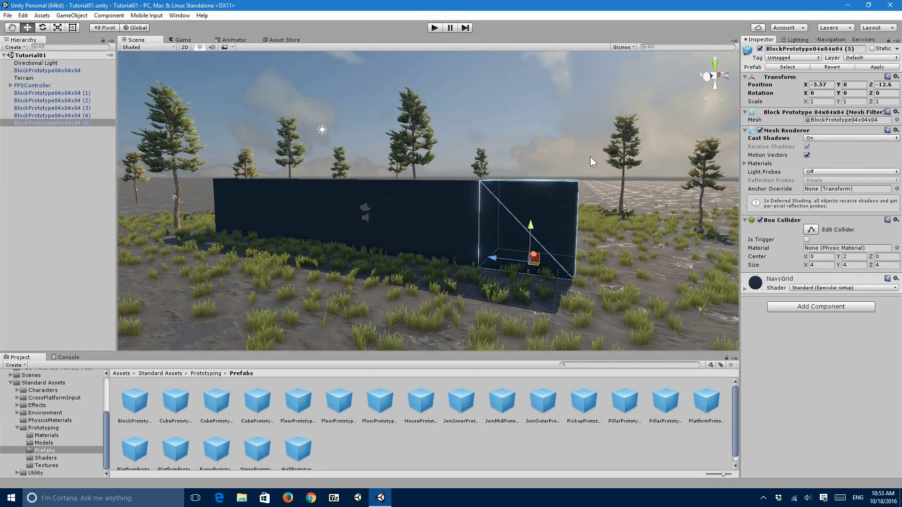
right_drag(590, 156, 617, 166)
click(767, 285)
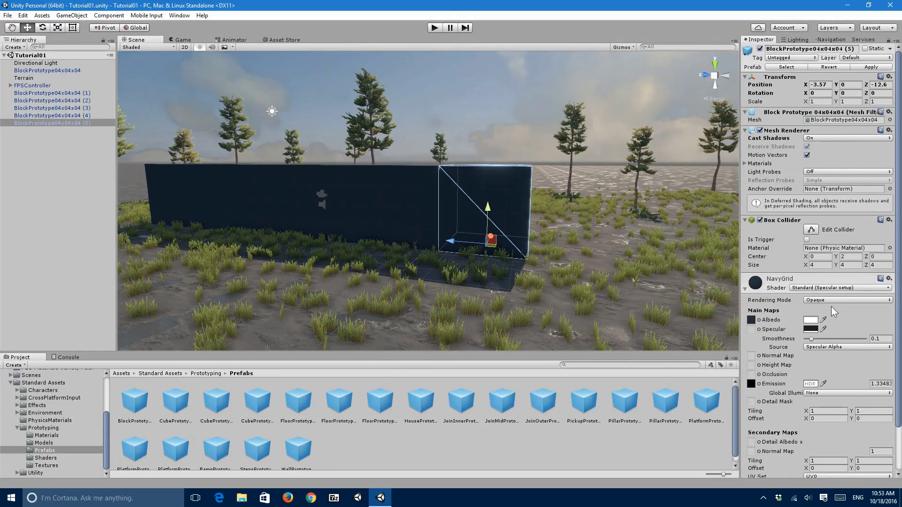
click(750, 163)
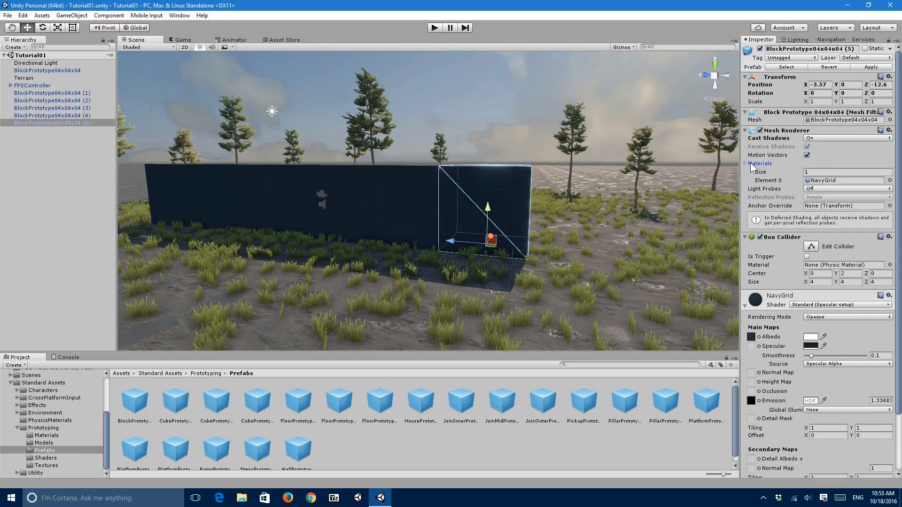
click(818, 182)
click(135, 410)
Set the NavyGrid material's Smoothness to 0.58
key(w)
mouse_move(410, 266)
right_down()
mouse_move(423, 270)
mouse_move(397, 272)
right_up()
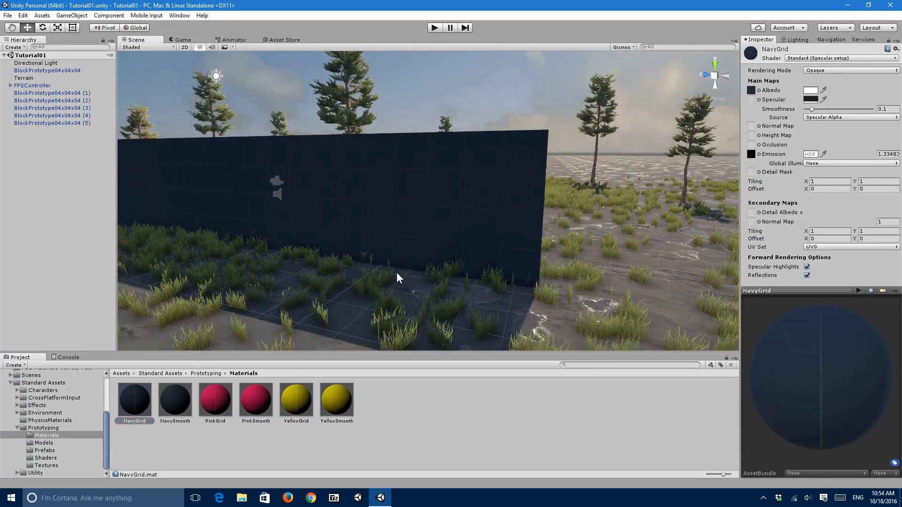
drag(816, 110, 855, 113)
key(d)
right_drag(700, 126, 562, 133)
key(ctrl+z)
drag(817, 111, 844, 110)
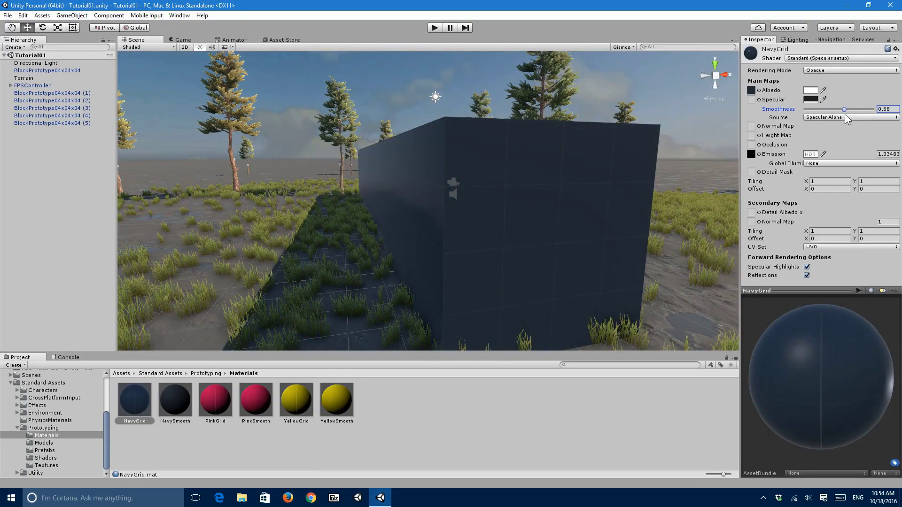
Set the NavyGrid material's Emission brightness to 22.231 so the wall's grid lines glow
alt+drag(510, 172, 402, 167)
key(w)
key(a)
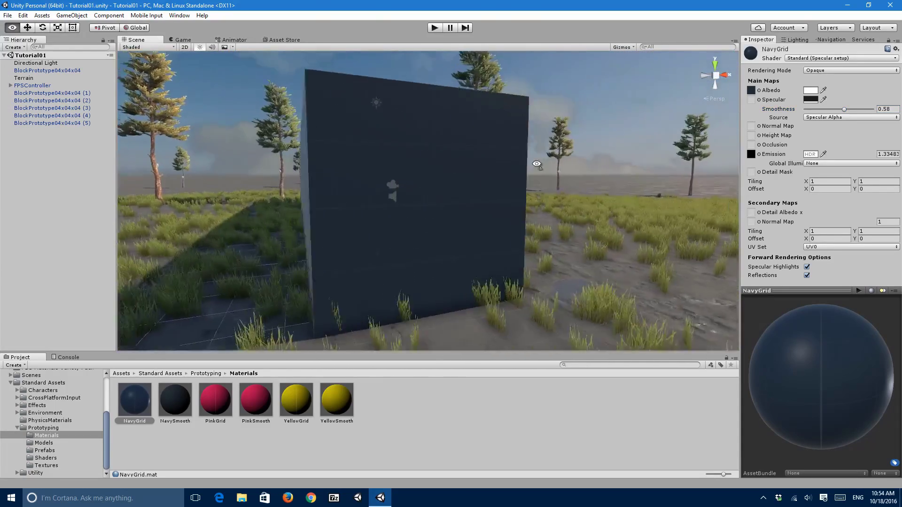
alt+drag(537, 163, 726, 137)
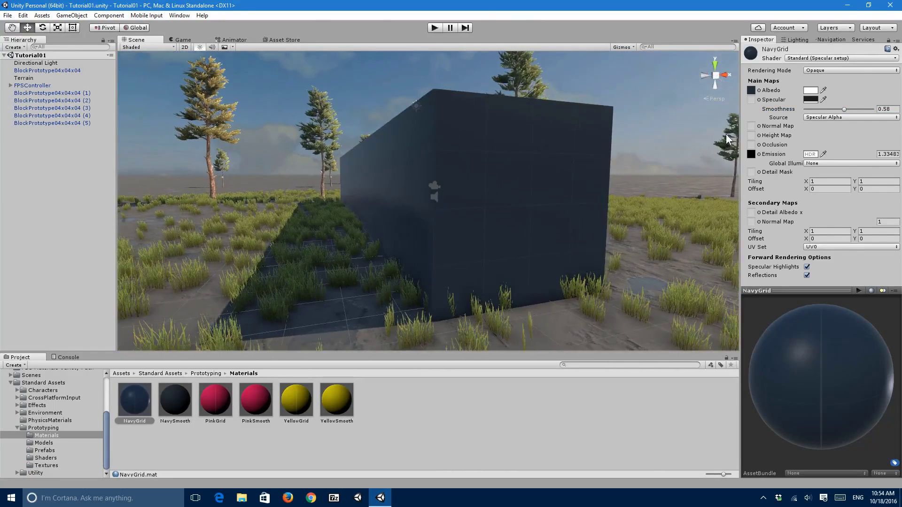
drag(867, 153, 340, 198)
key(ctrl+z)
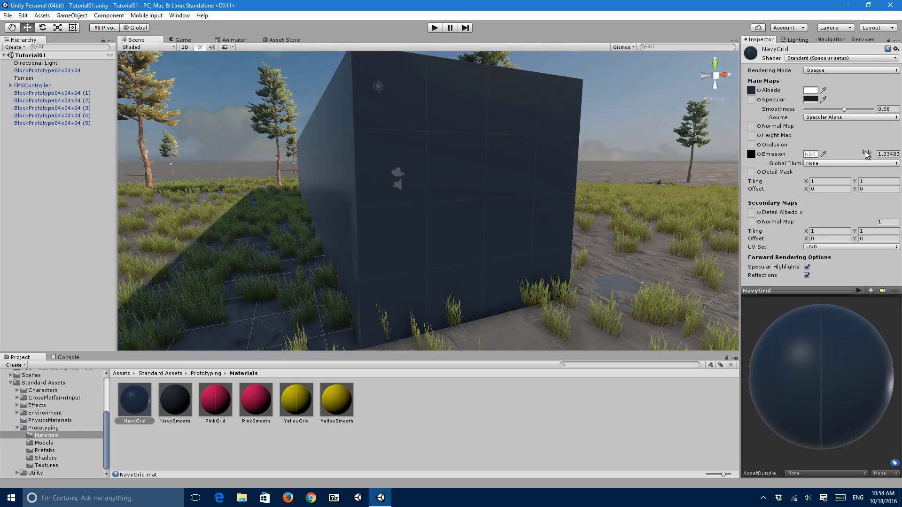
drag(868, 158, 323, 135)
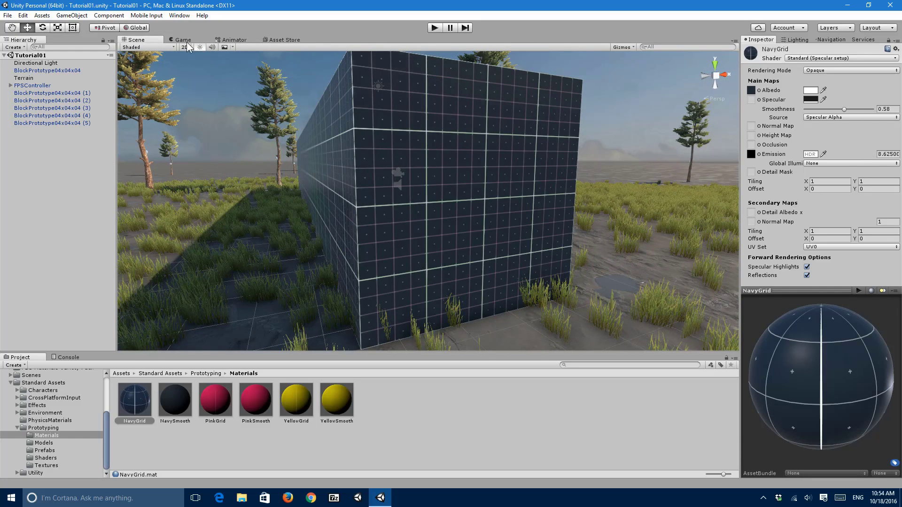
drag(867, 155, 219, 206)
alt+drag(408, 211, 360, 206)
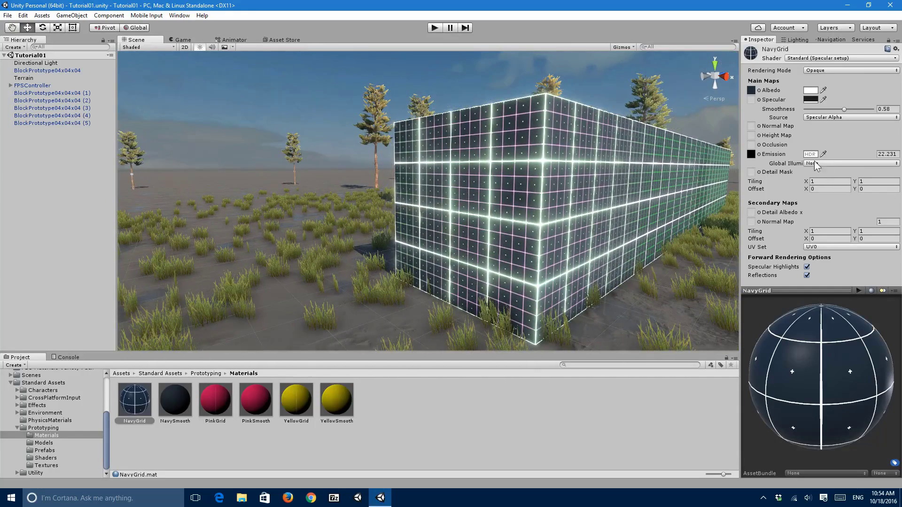
Play the scene and walk the character around the wall to examine its glowing grid, then release the cursor
click(435, 29)
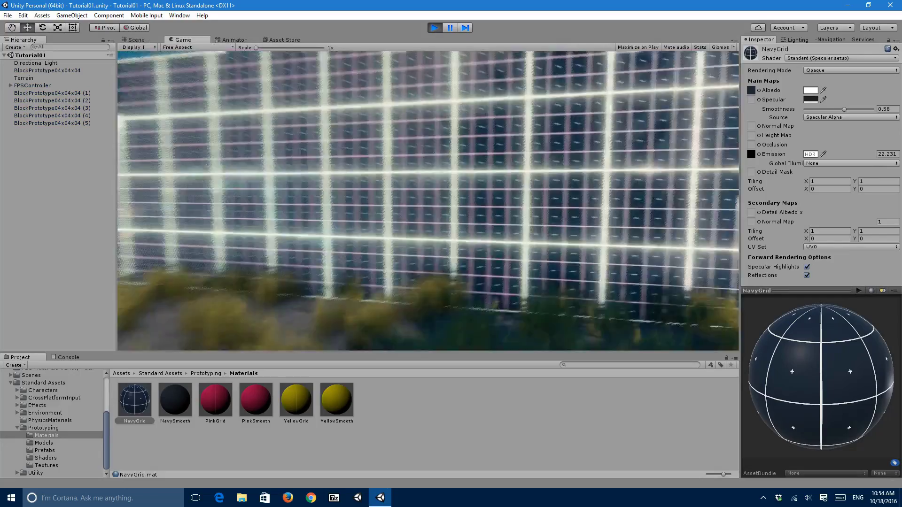
key(w)
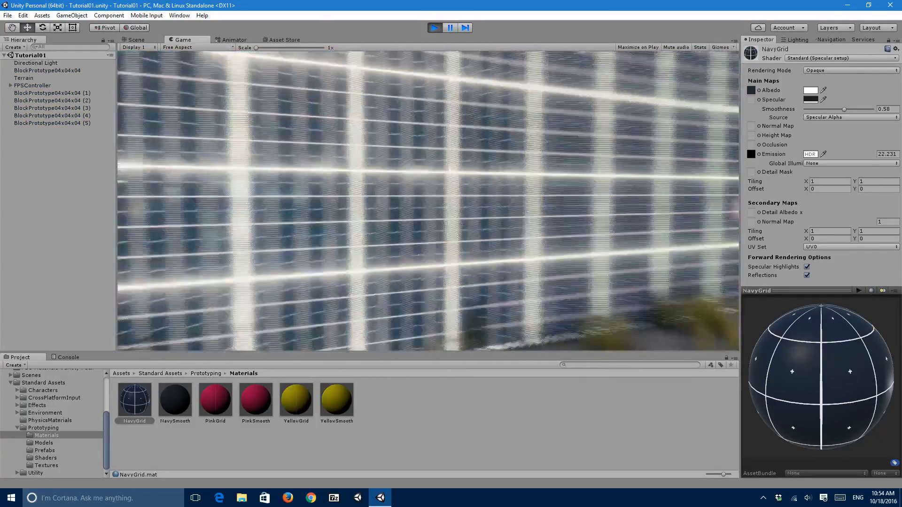
key(s)
key(a)
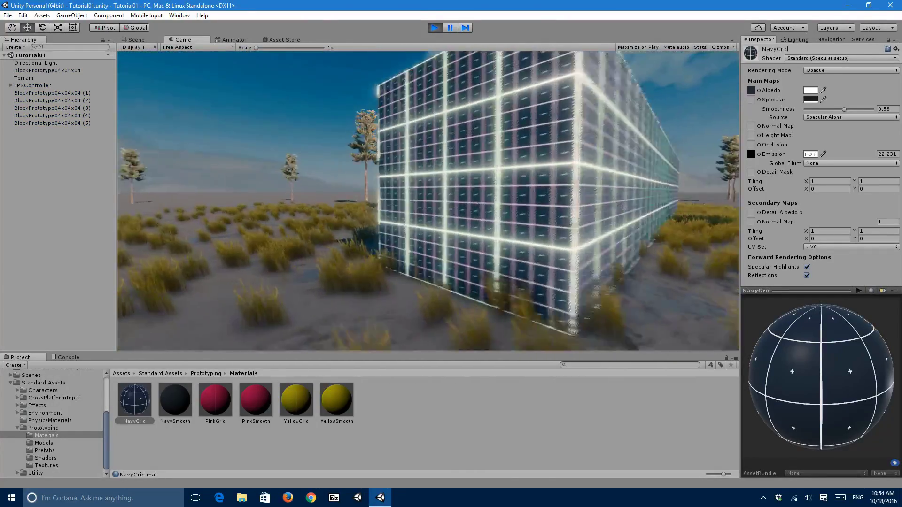
key(s)
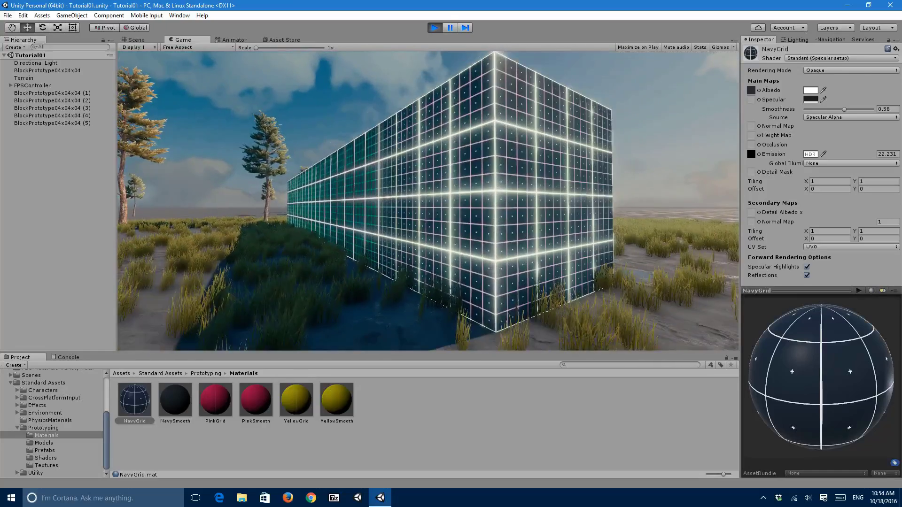
key(Escape)
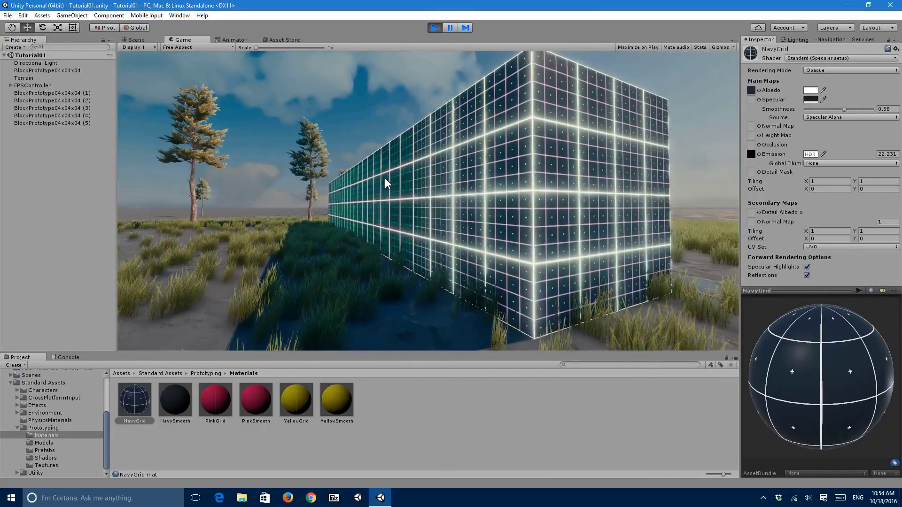
Select FirstPersonCharacter under FPSController and move its Bloom script above the Ambient Occlusion script
click(10, 85)
click(61, 93)
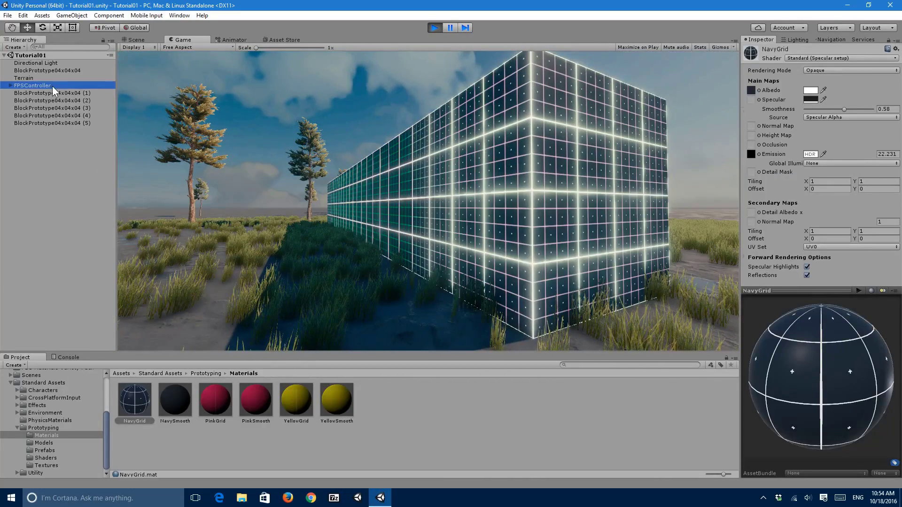
right_click(791, 330)
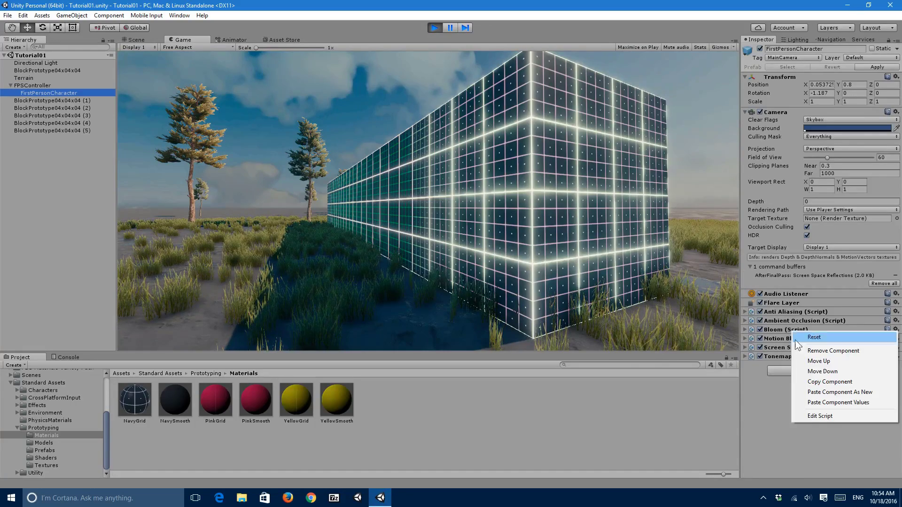
click(808, 360)
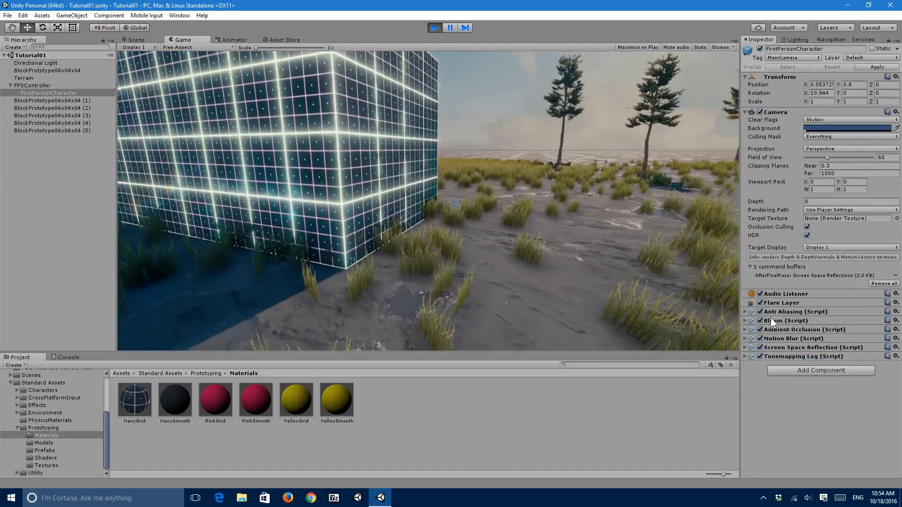
Move the camera's Bloom script above Anti Aliasing and reorder the Tonemapping Log and Screen Space Reflection scripts in play mode
right_click(771, 321)
click(783, 353)
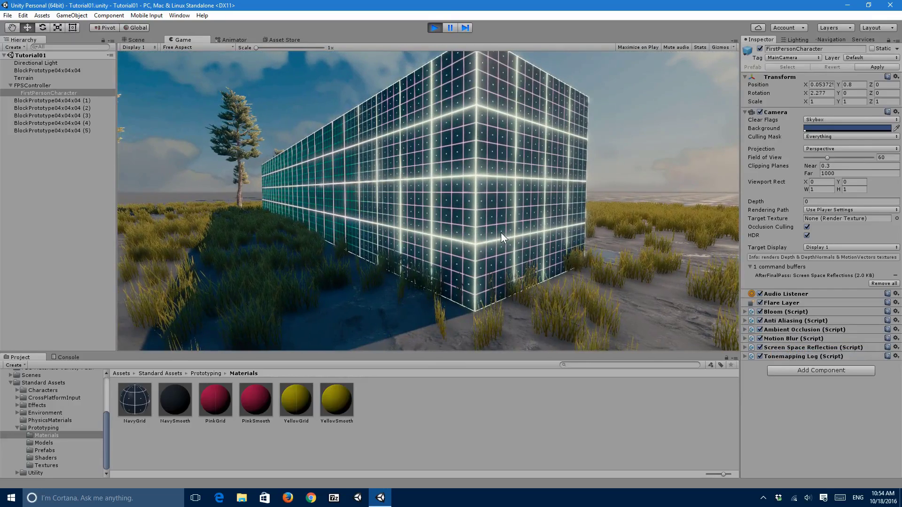
click(794, 319)
click(785, 321)
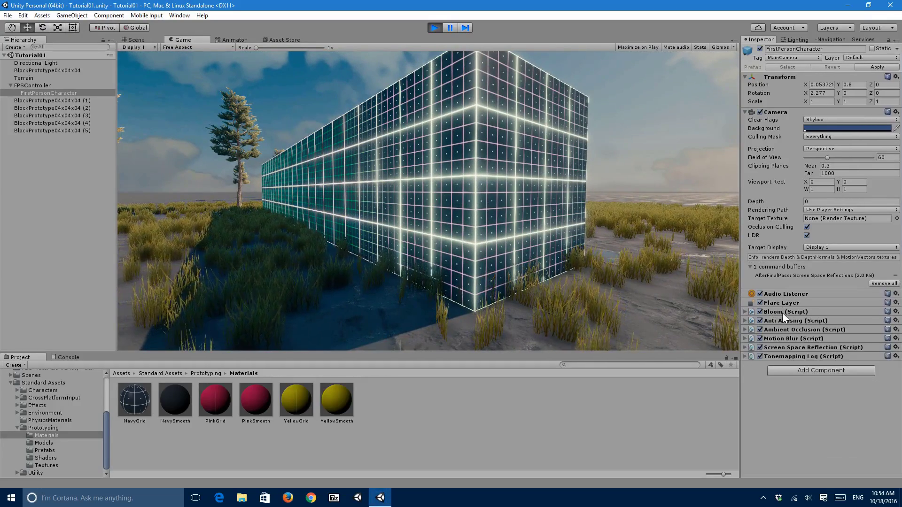
right_click(783, 357)
click(798, 385)
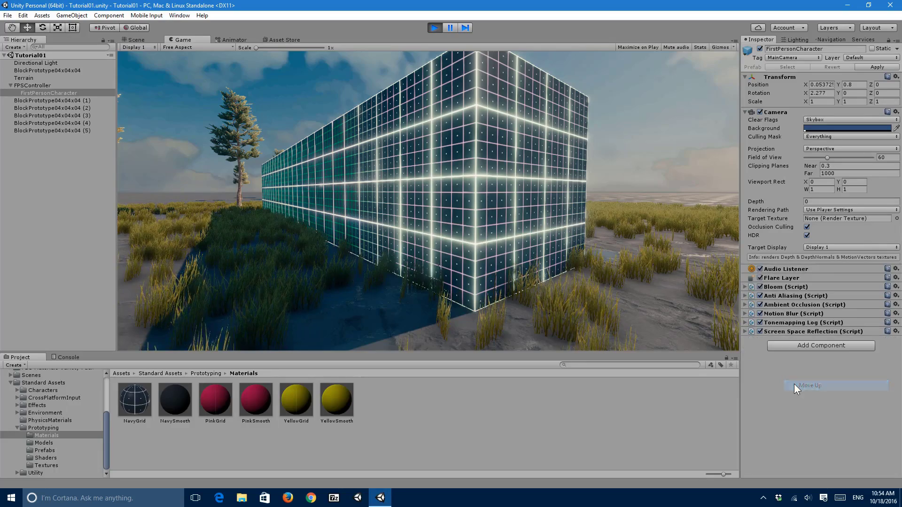
right_click(776, 325)
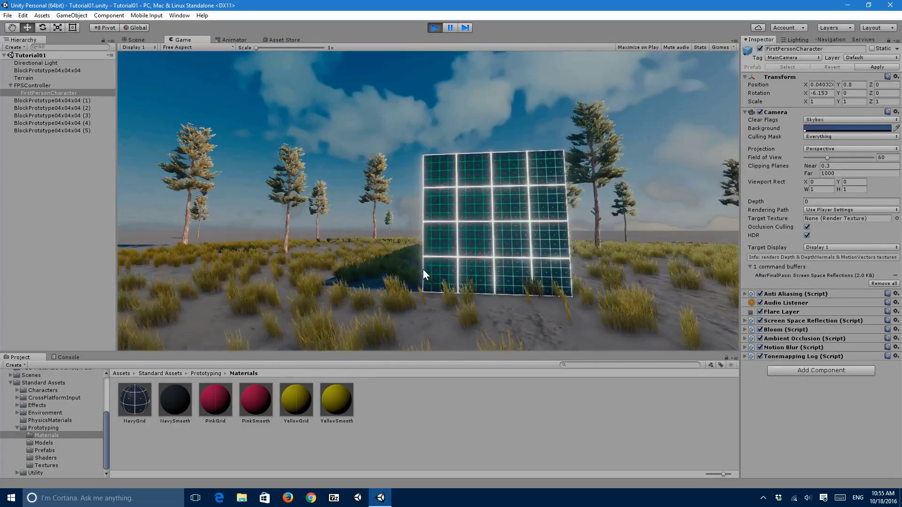
Walk the character away from the wall and back to examine its glowing grid from far and near
key(w)
key(s)
key(shift+s)
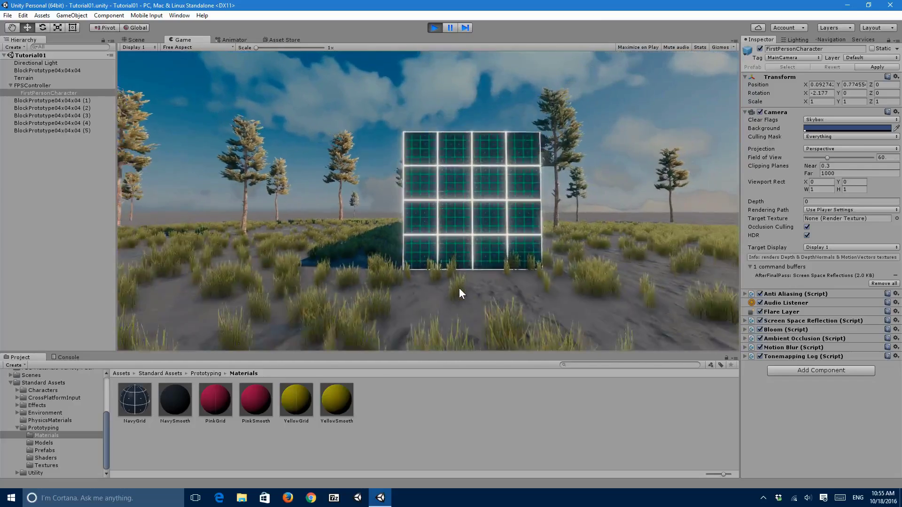
key(shift+s)
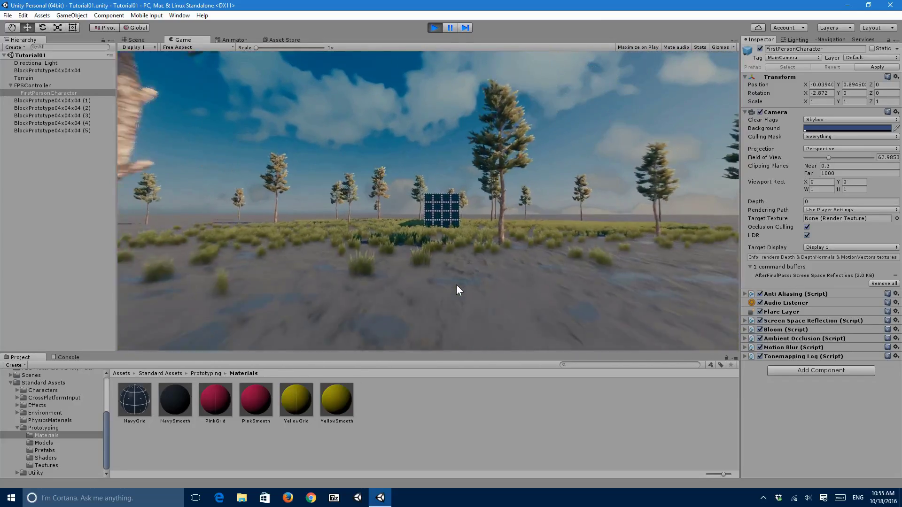
key(shift+w)
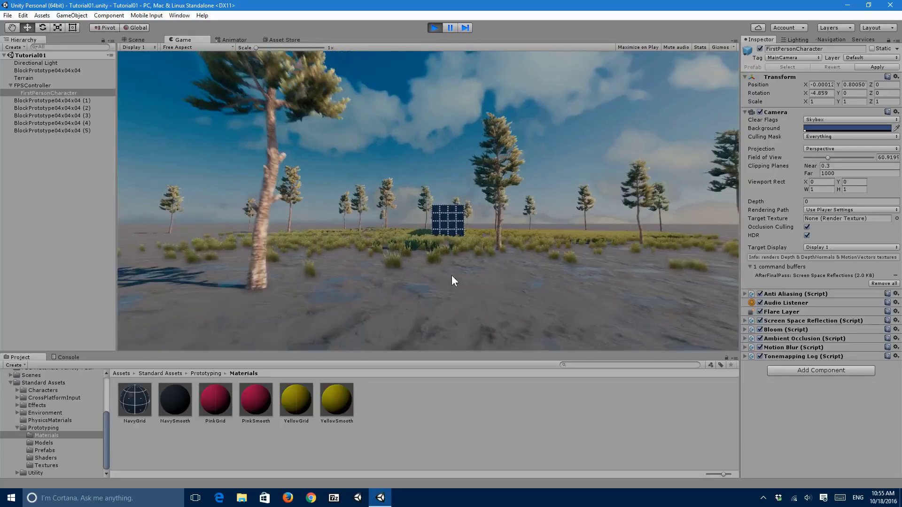
key(w)
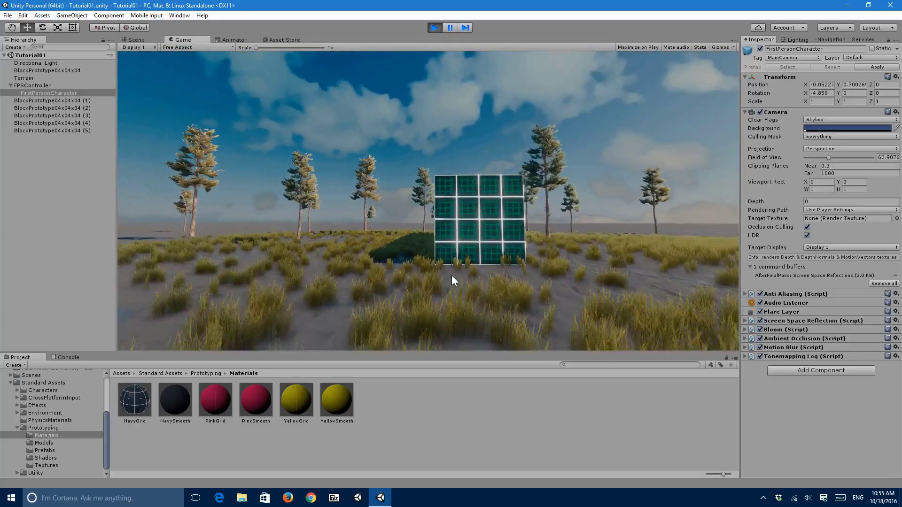
key(w)
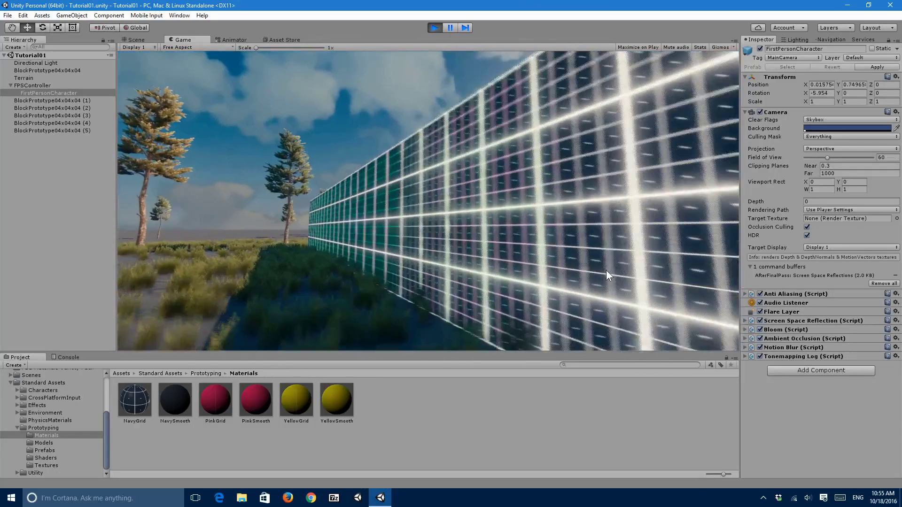
key(w)
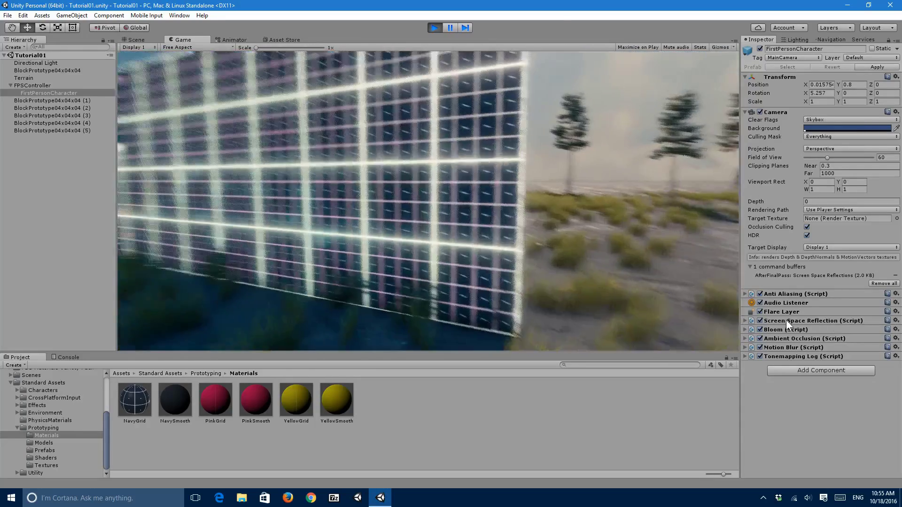
Try a Bloom Radius of 7 on the camera, undo it and stop play mode
click(798, 330)
drag(836, 405, 870, 404)
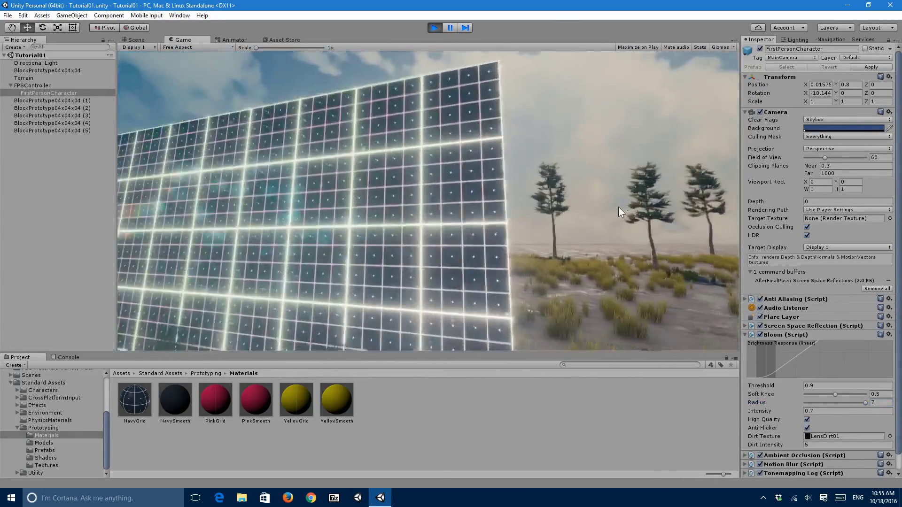
key(ctrl+z)
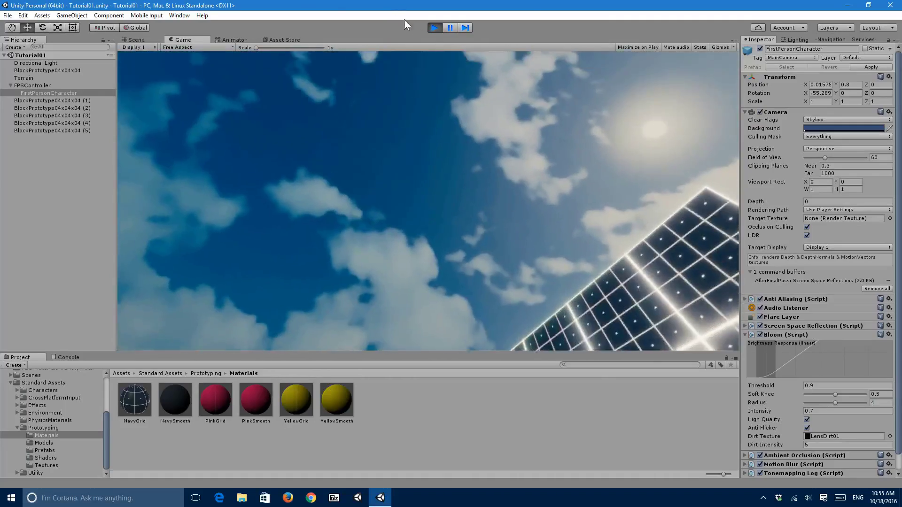
click(435, 28)
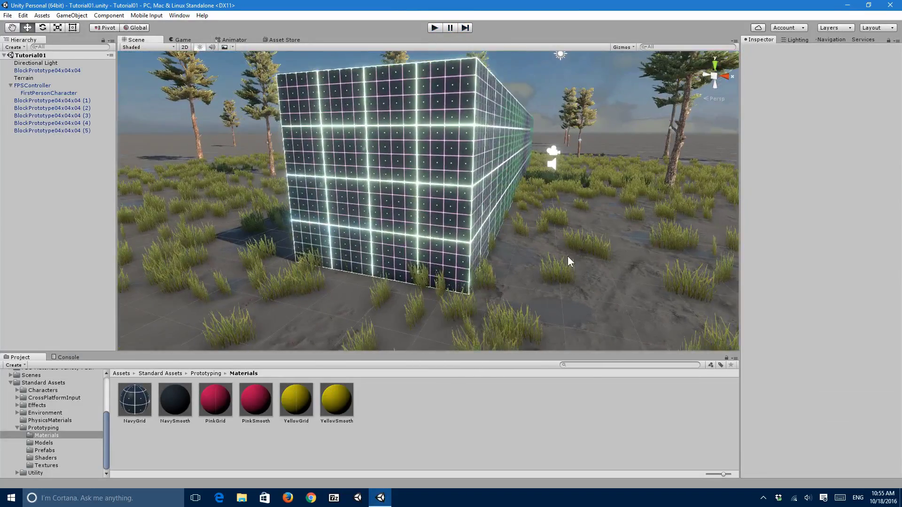
Select the end block of the wall and try raising its NavyGrid material's Smoothness to the maximum
alt+drag(568, 255, 641, 238)
click(520, 244)
alt+drag(520, 243, 597, 245)
scroll(797, 308, down, 3)
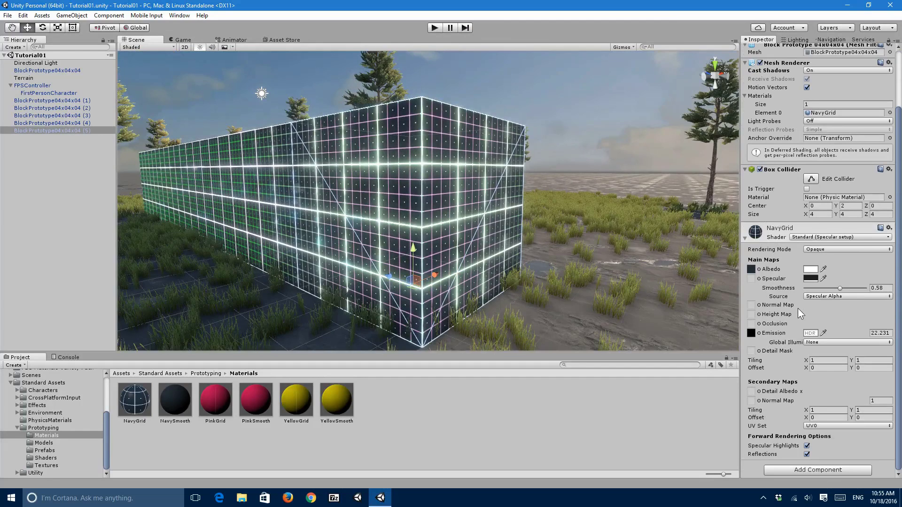
right_drag(615, 296, 585, 295)
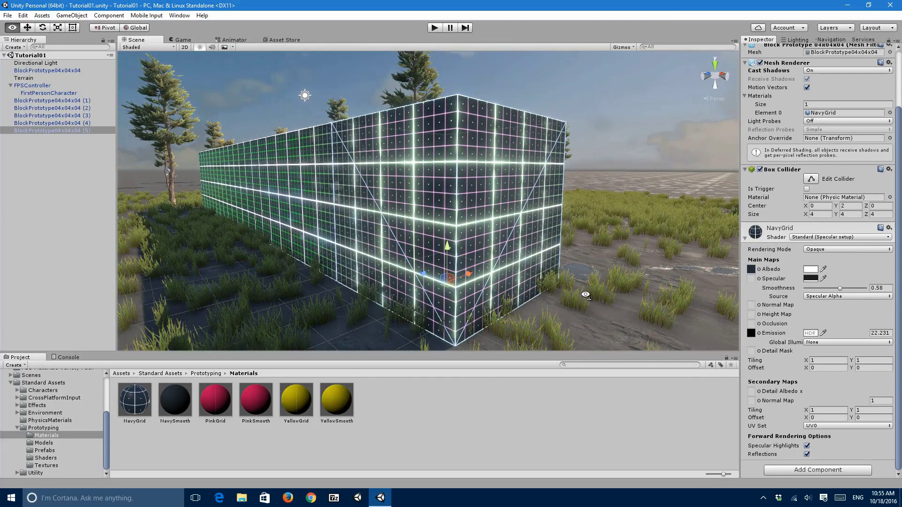
drag(841, 289, 901, 309)
alt+drag(696, 287, 574, 272)
click(576, 272)
Undo the recent edits back through the increases of the NavyGrid material's Emission brightness
key(ctrl+z)
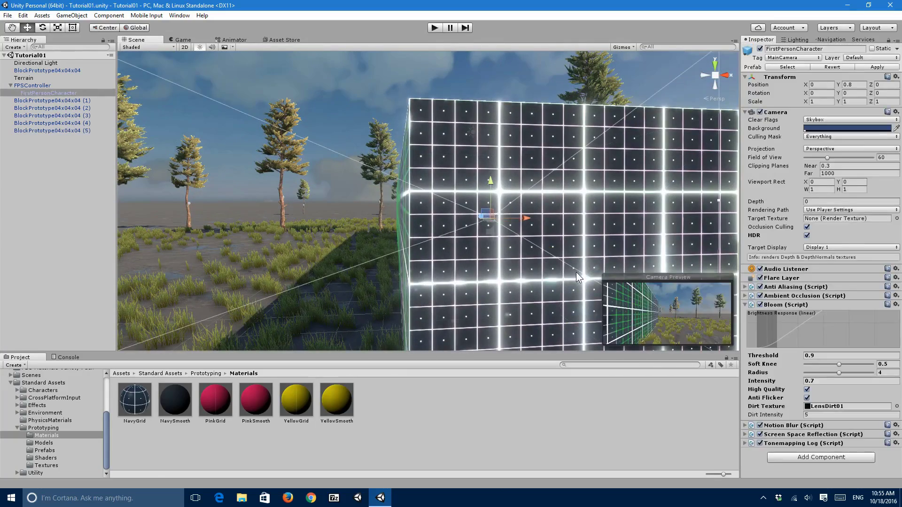
key(ctrl+z)
key(ctrl+z)
right_drag(571, 275, 585, 283)
key(ctrl+z)
key(ctrl+z)
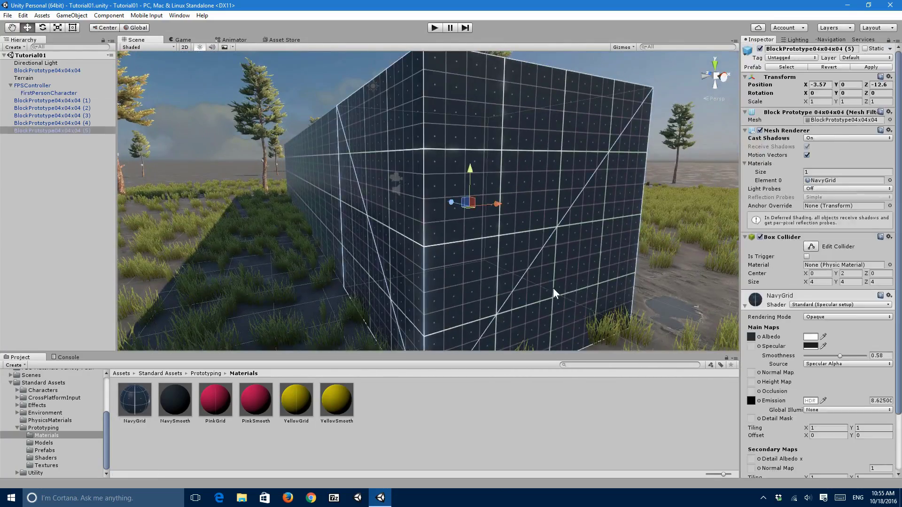
Set the NavyGrid material's Smoothness to 0.944
drag(844, 109, 866, 109)
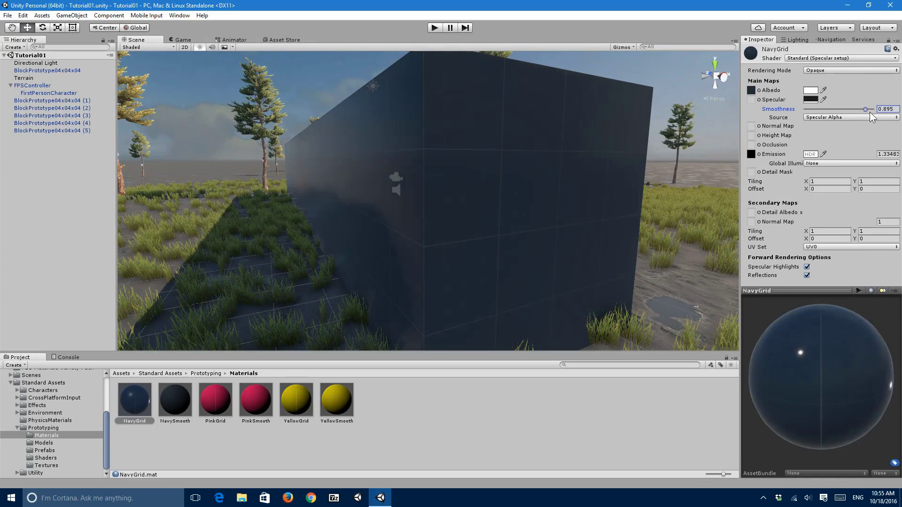
right_drag(629, 137, 543, 133)
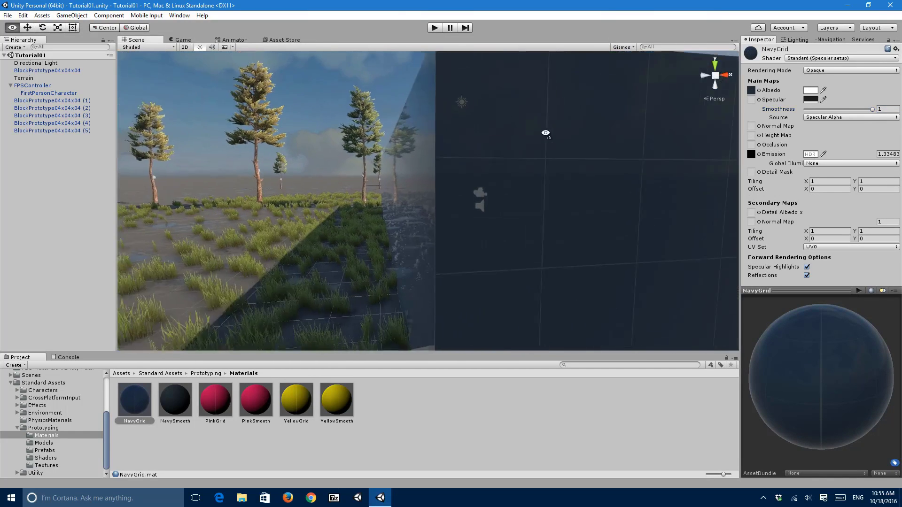
scroll(596, 131, down, 5)
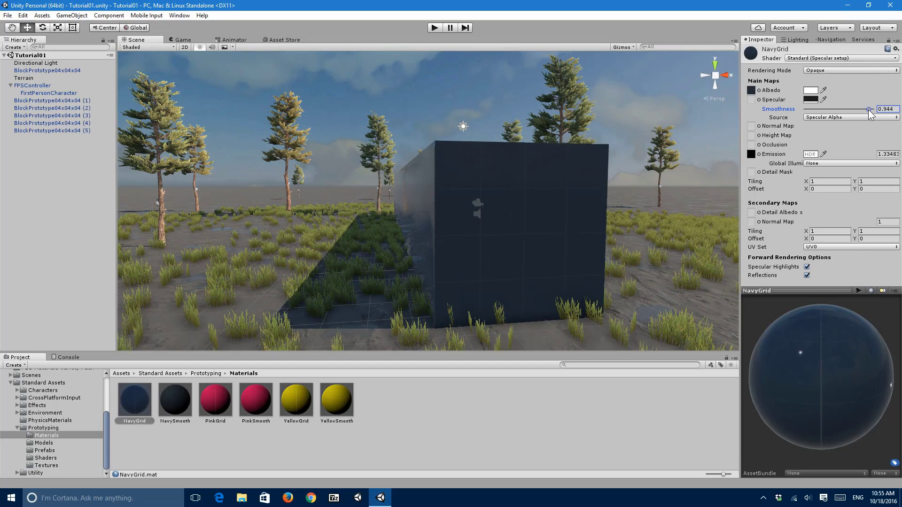
Play the scene, walk around the wall to examine its smooth reflective surface, then stop play mode
click(434, 28)
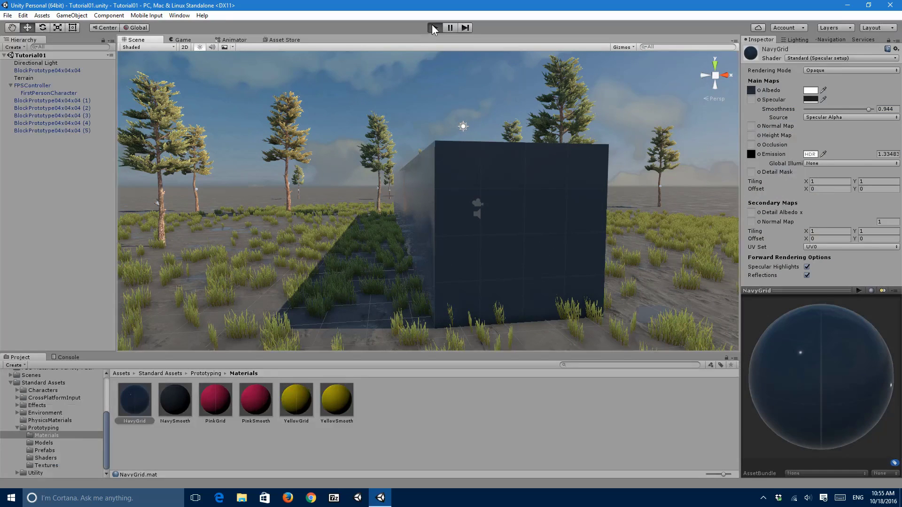
key(s)
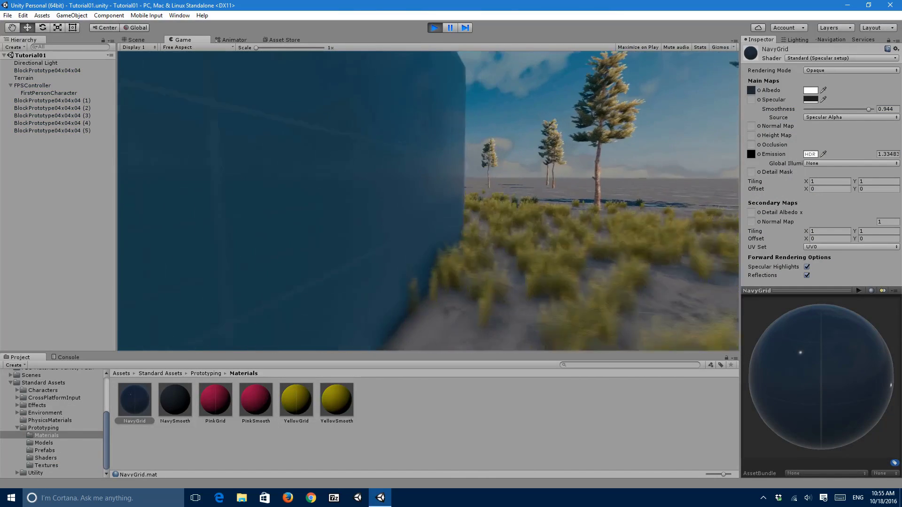
key(w)
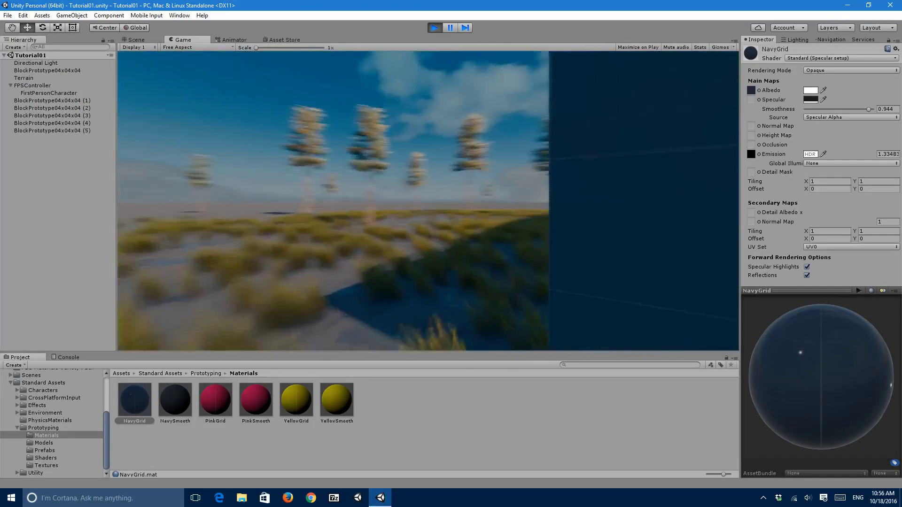
key(w)
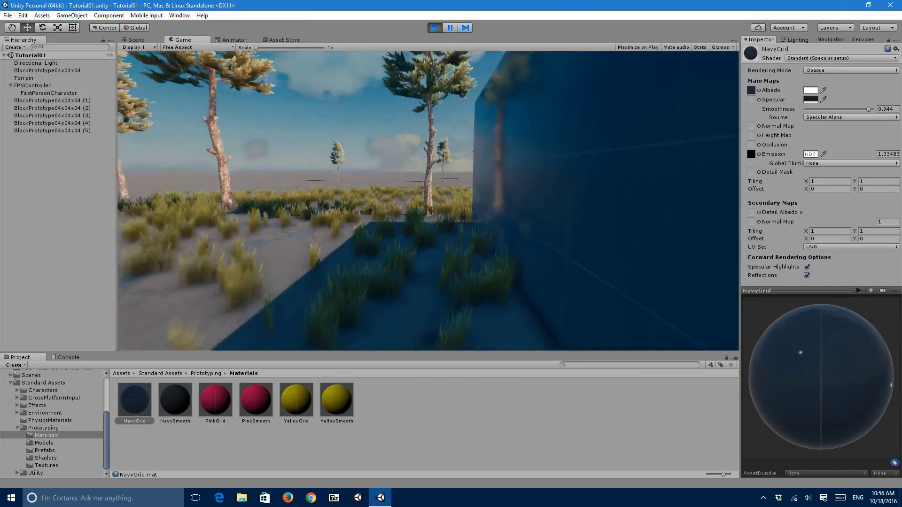
key(ctrl+p)
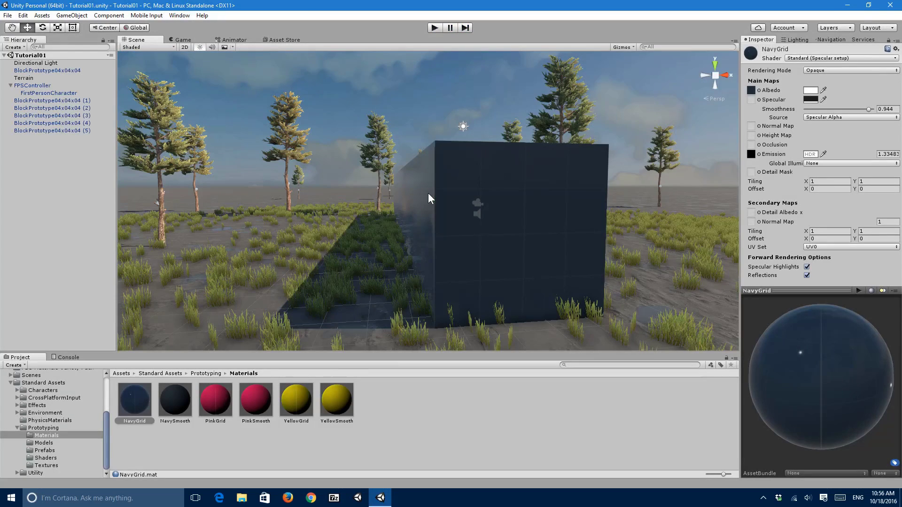
Open the Prototyping Prefabs folder and select the end block of the wall in the scene
click(418, 427)
right_drag(423, 263, 447, 262)
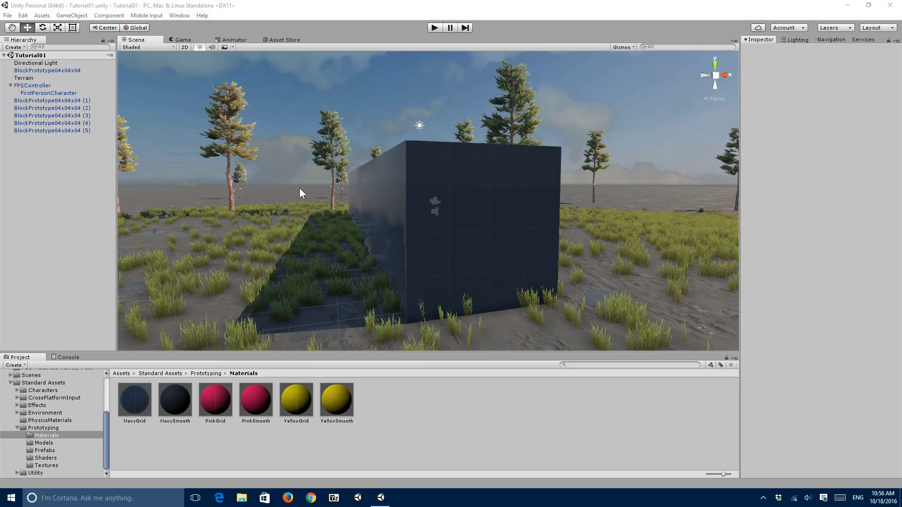
right_drag(394, 182, 382, 204)
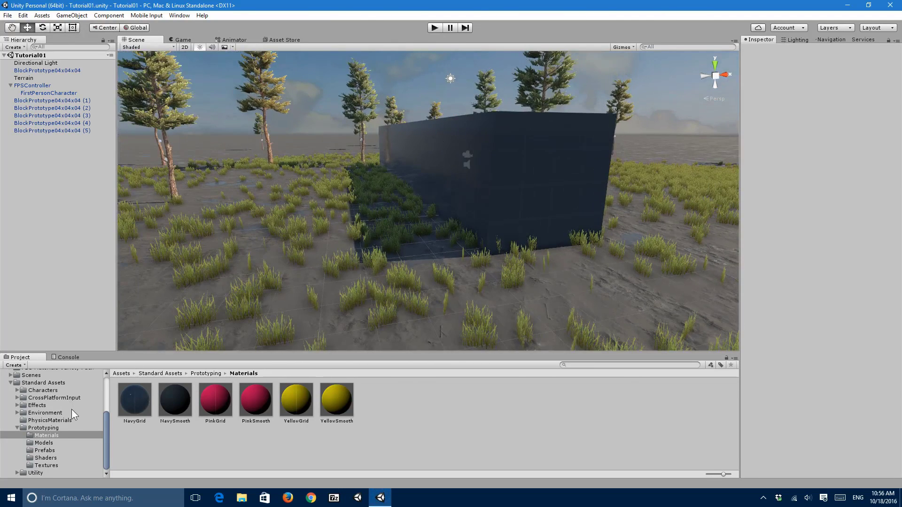
click(50, 449)
right_drag(321, 248, 348, 217)
click(473, 266)
right_drag(473, 267, 573, 272)
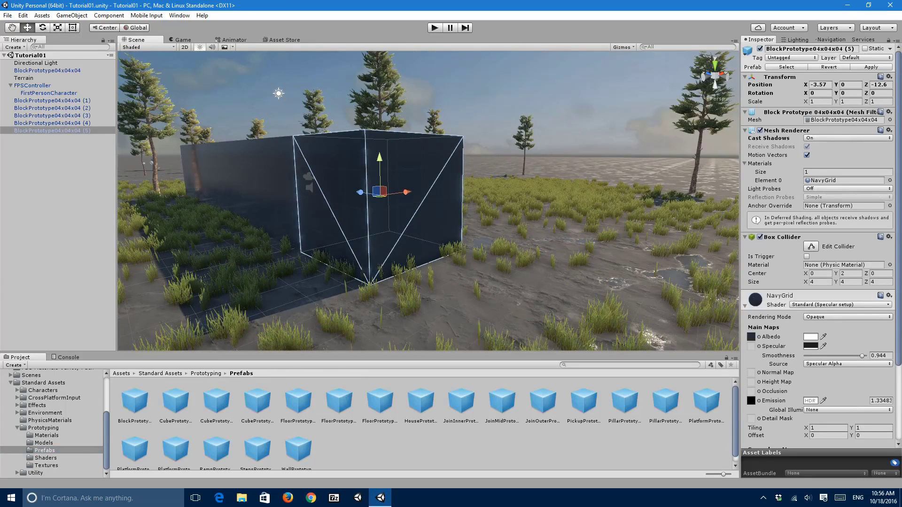
Open the Brick folder of PBS Materials Variety Pack and apply the Brick 1 material to the wall's end block
click(18, 427)
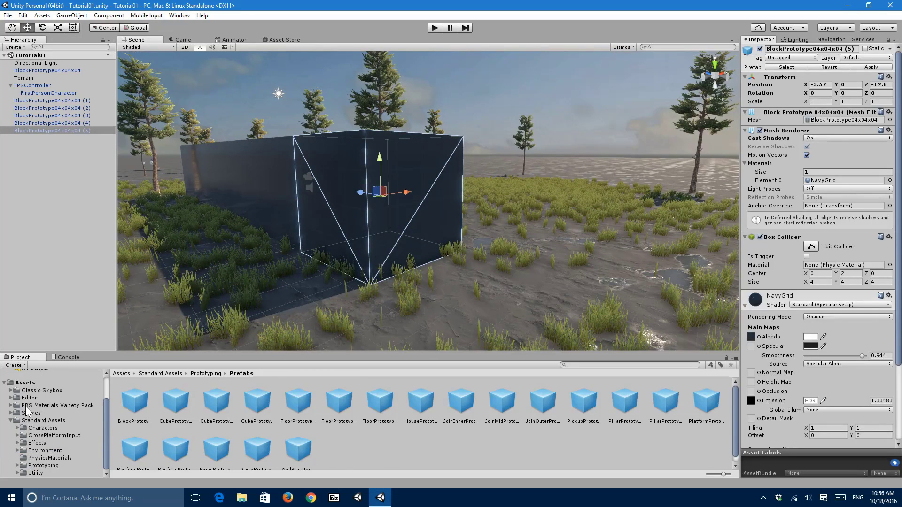
click(43, 403)
key(Right)
key(Down)
key(Down)
key(Down)
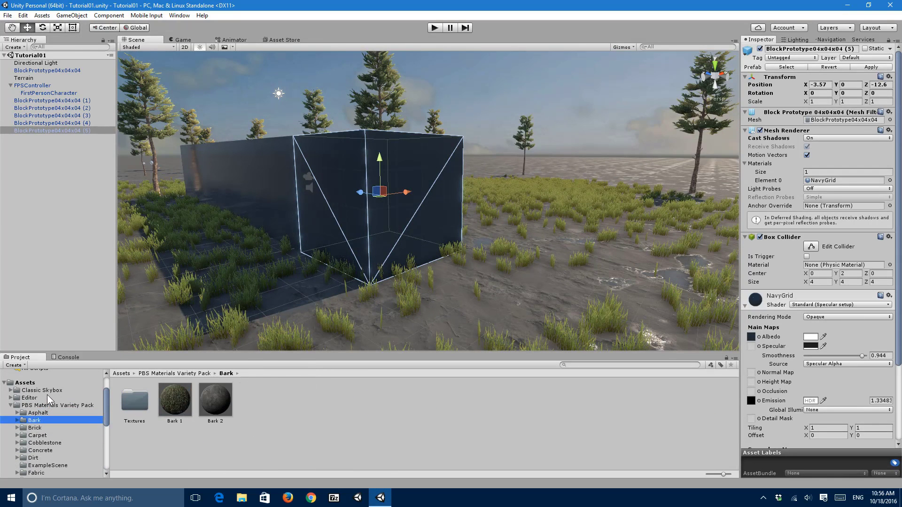
drag(176, 409, 372, 240)
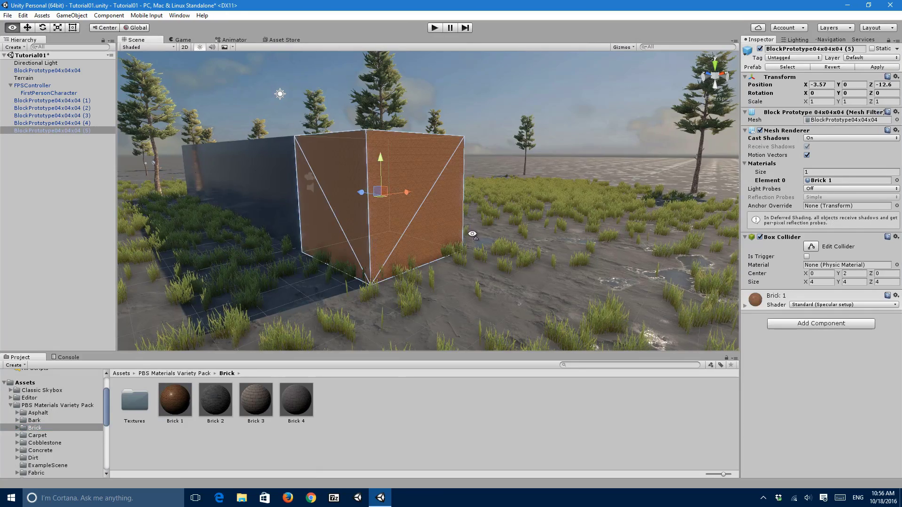
Duplicate the Brick 1 material and name the copy Brick 1 - 2
key(w)
right_drag(473, 235, 425, 225)
key(ctrl+d)
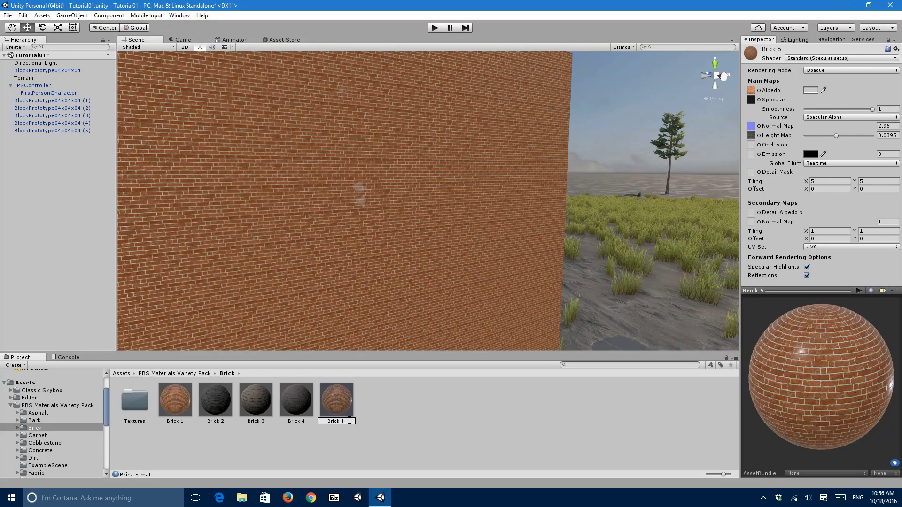
key(Return)
Set the Brick 1 - 2 material's main tiling to 2 in X and Y and apply it to the wall's end block
right_drag(621, 169, 453, 213)
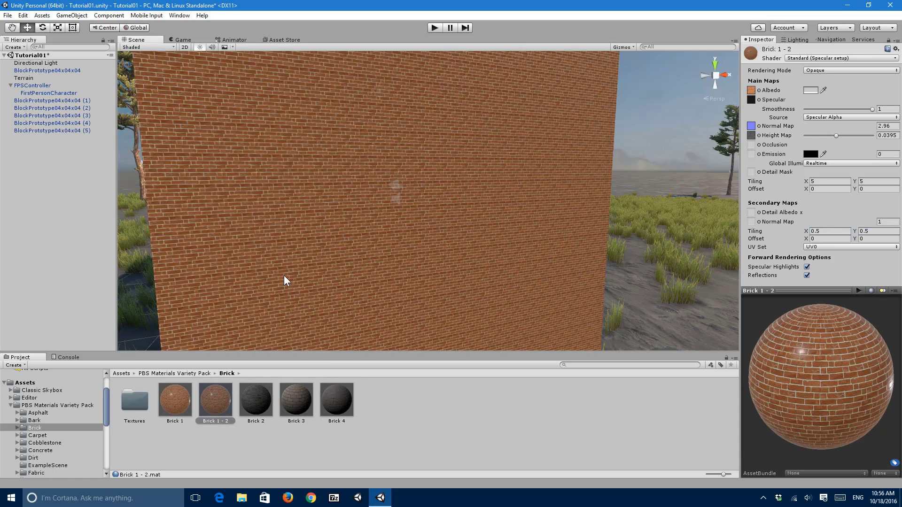
right_drag(284, 281, 260, 282)
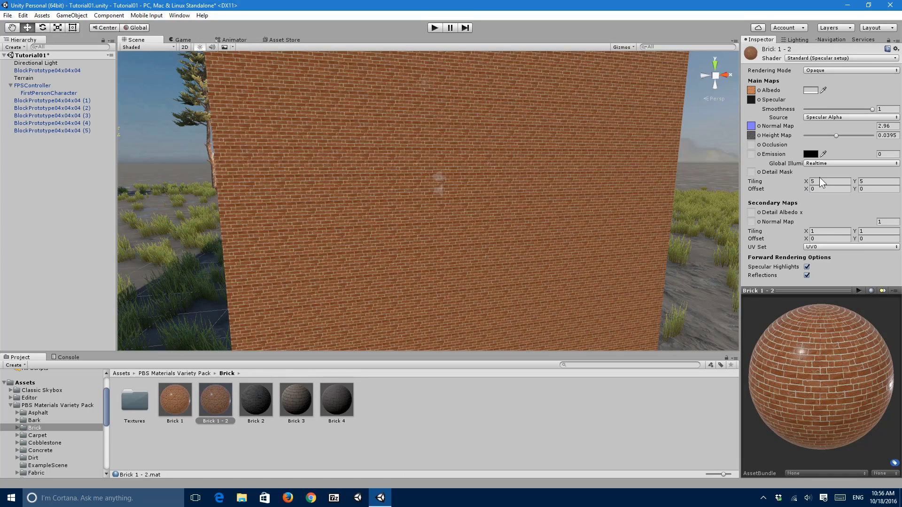
text(2)
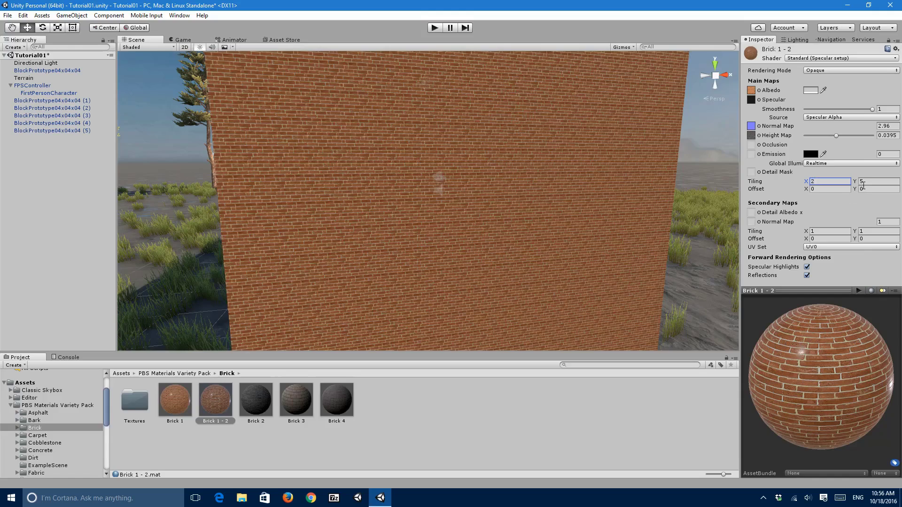
click(863, 182)
text(2)
drag(237, 456, 387, 293)
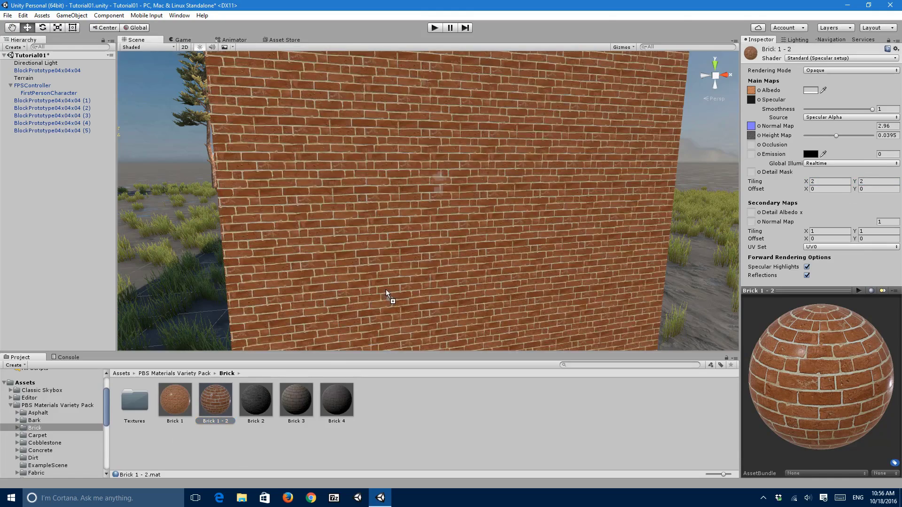
Set the Brick 1 - 2 material's main tiling to 1 in X and Y and inspect the end block's bricks up close
click(842, 180)
text(1)
click(870, 180)
text(1)
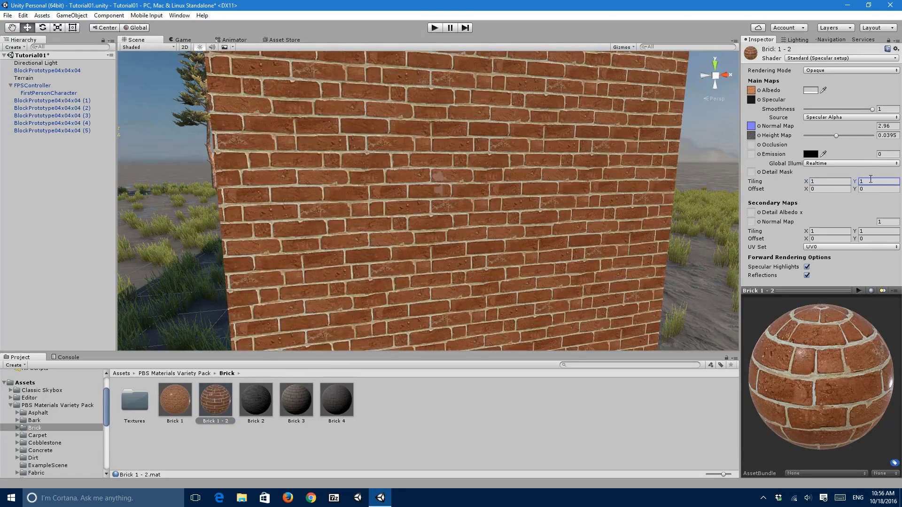
right_drag(506, 206, 331, 215)
click(540, 385)
alt+drag(529, 278, 287, 202)
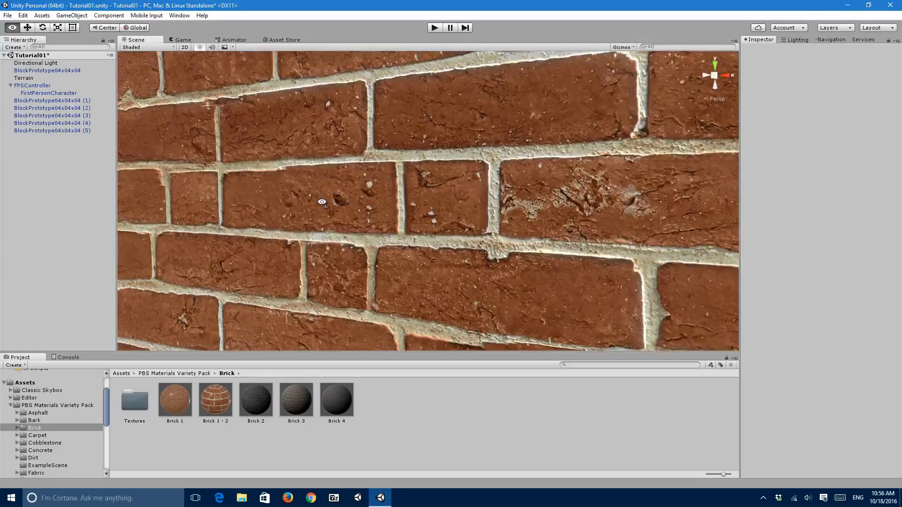
alt+drag(385, 235, 545, 249)
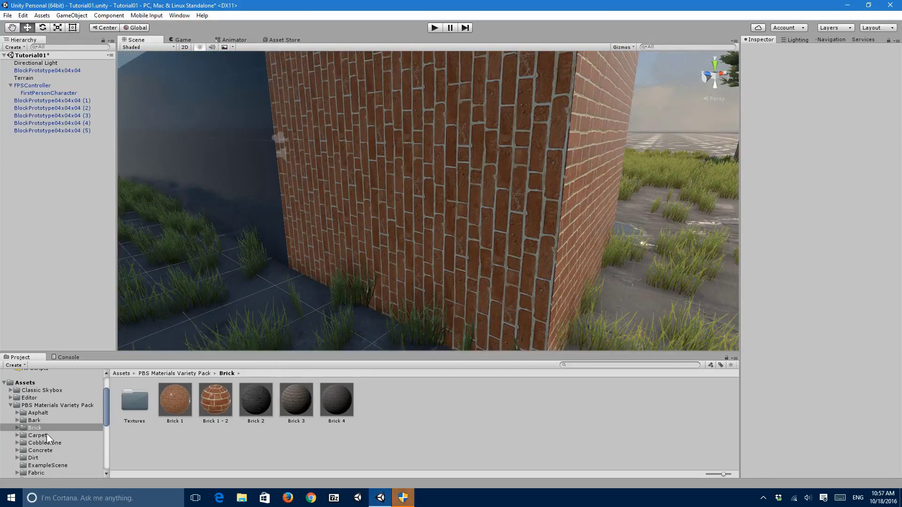
Look through the Carpet, Cobblestone, Concrete and Dirt material folders and preview their materials
click(47, 435)
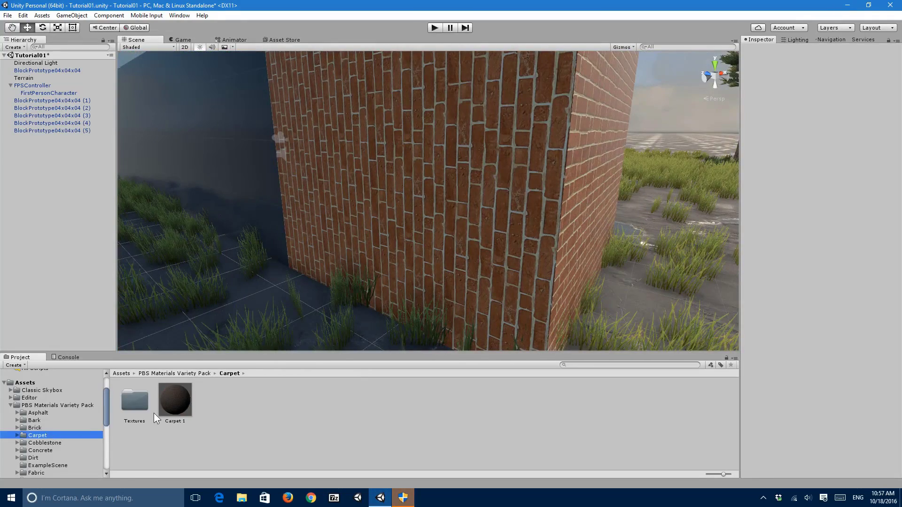
click(175, 399)
click(45, 443)
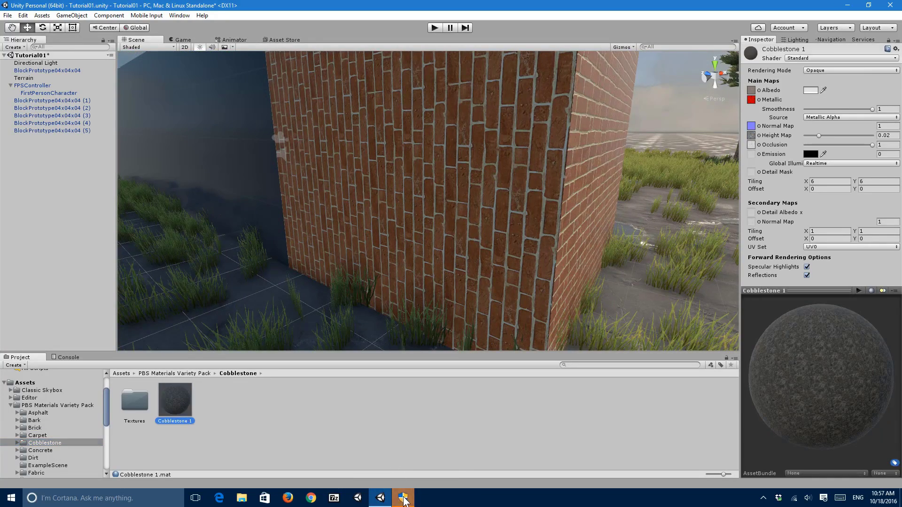
click(75, 452)
alt+drag(249, 277, 277, 277)
click(161, 400)
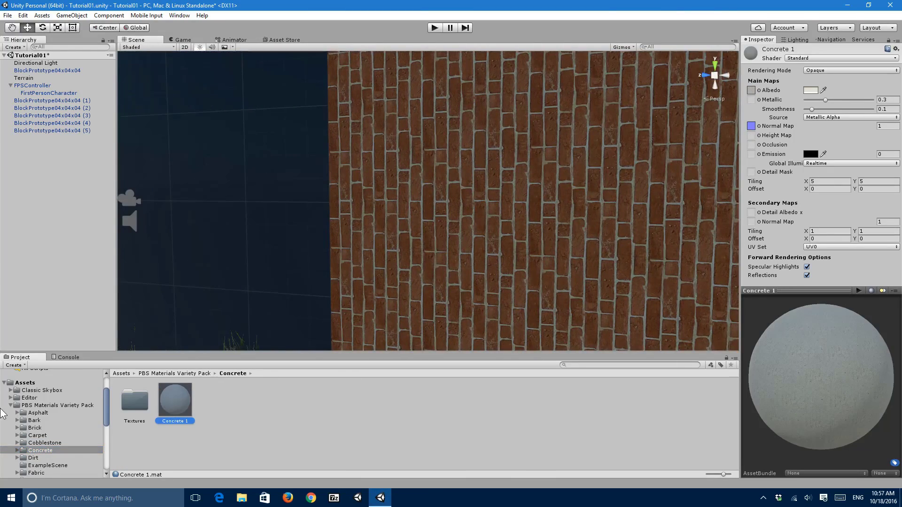
click(50, 458)
scroll(58, 444, down, 1)
Add a 3D cube to the scene and reset its transform
right_drag(263, 293, 253, 320)
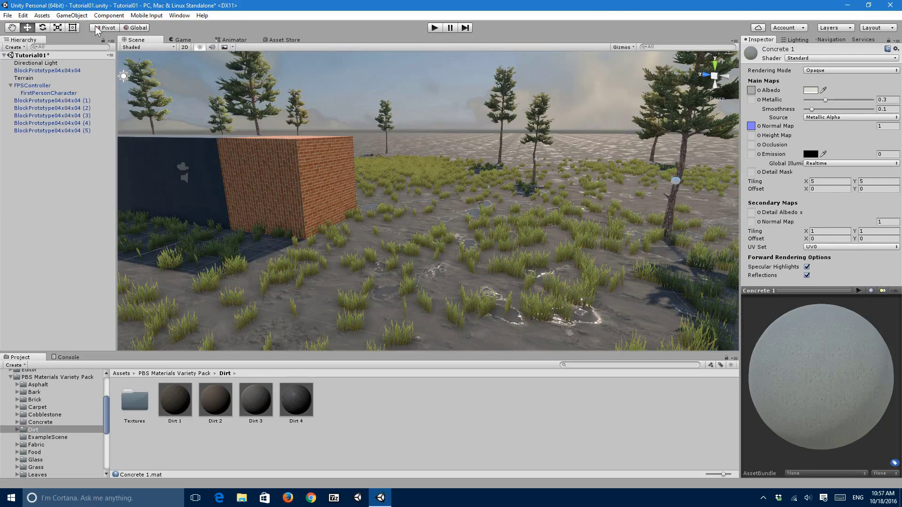
click(71, 15)
mouse_move(98, 49)
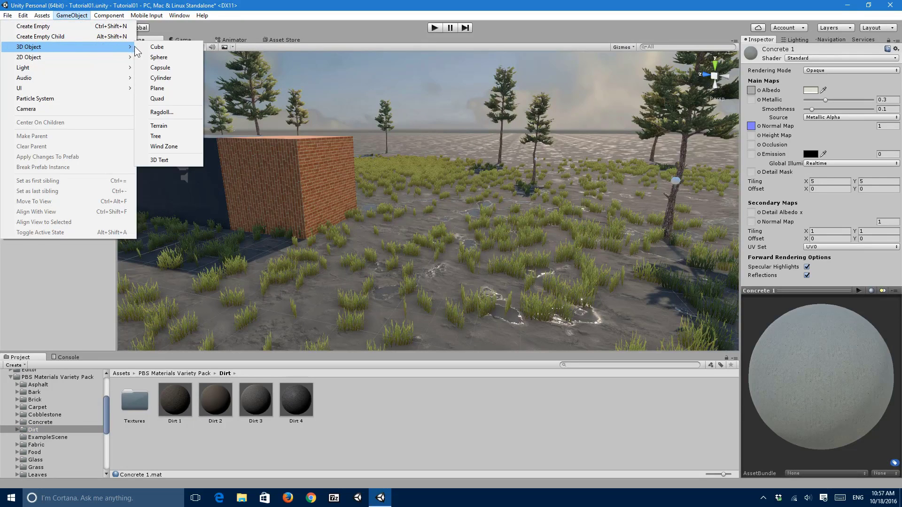
click(157, 47)
click(895, 67)
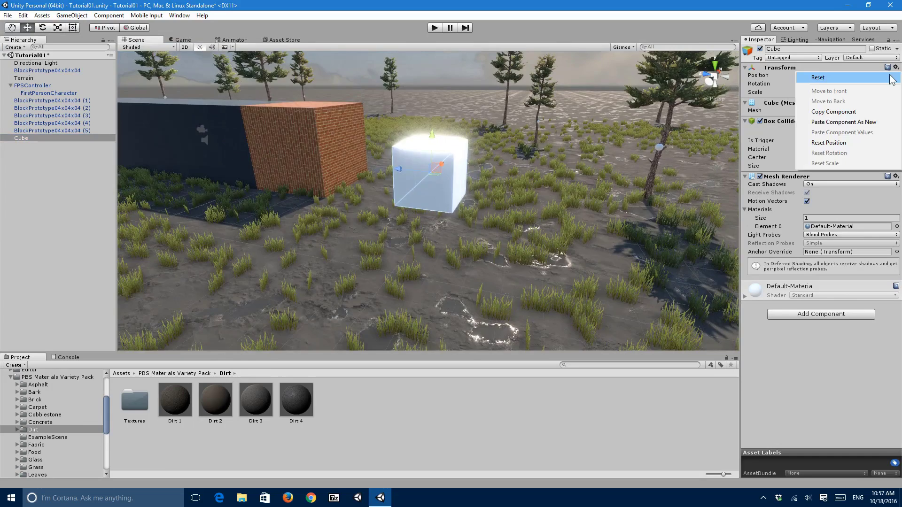
click(811, 74)
key(f)
Place the cube near the wall's brick end at about X -10.2, Z -21.7 and scale it to a slab about 16 by 13
drag(337, 147, 785, 35)
key(r)
drag(438, 221, 210, 154)
key(w)
right_drag(501, 221, 451, 183)
key(s)
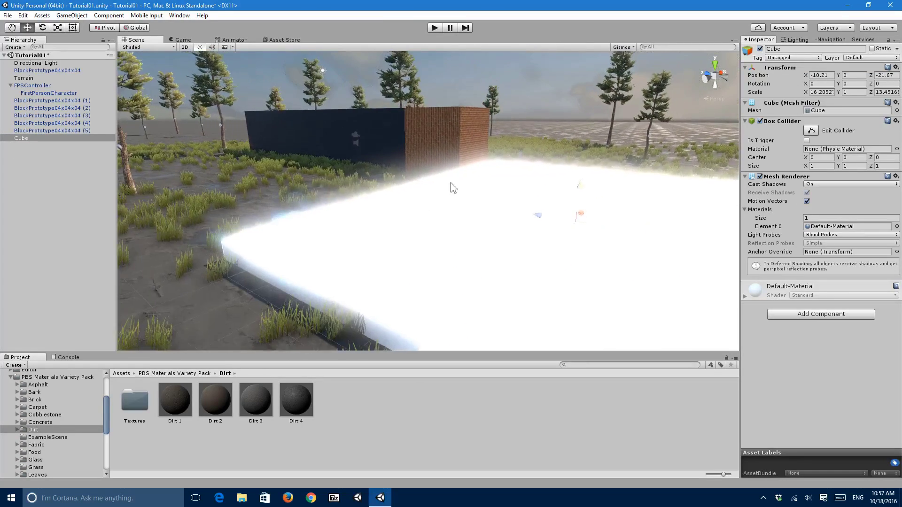
Look through the PBS Materials Variety Pack folders for a ground material for the slab
click(68, 435)
key(Up)
scroll(69, 434, down, 1)
key(Down)
key(Down)
key(Up)
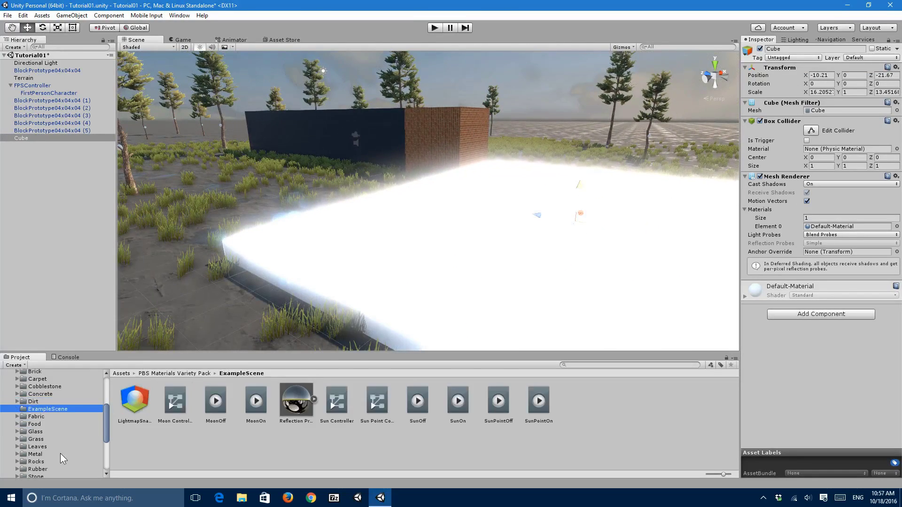
click(60, 452)
scroll(61, 453, down, 1)
key(Down)
key(Down)
key(Down)
key(Down)
key(Down)
key(Up)
key(Up)
click(66, 425)
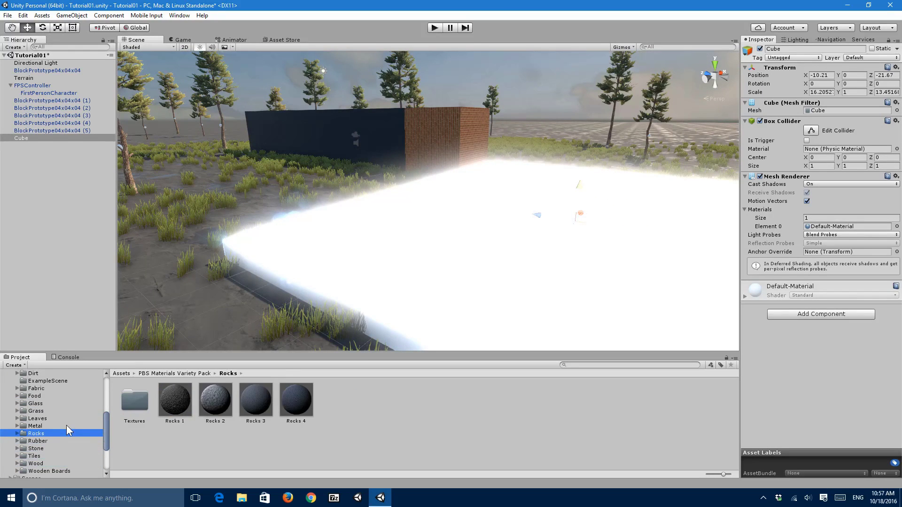
Go back to the Cobblestone folder and apply the Cobblestone 1 material to the slab
key(Up)
key(Up)
key(Up)
key(Up)
key(Up)
key(Up)
key(Up)
key(Up)
key(Up)
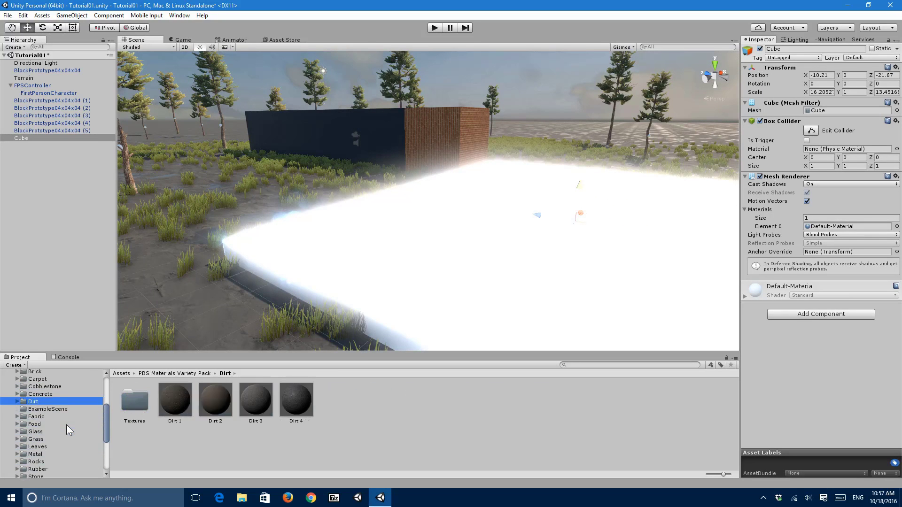
drag(179, 401, 473, 289)
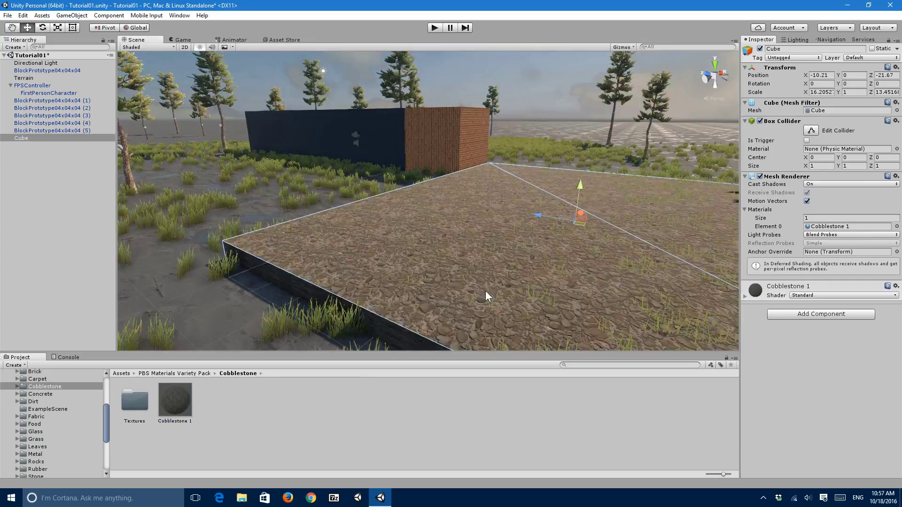
Enlarge the cobblestone slab and set its scale to 20 in both X and Z
right_drag(486, 290, 376, 316)
key(w)
key(s)
right_drag(526, 243, 274, 227)
key(s)
key(s)
drag(518, 154, 496, 184)
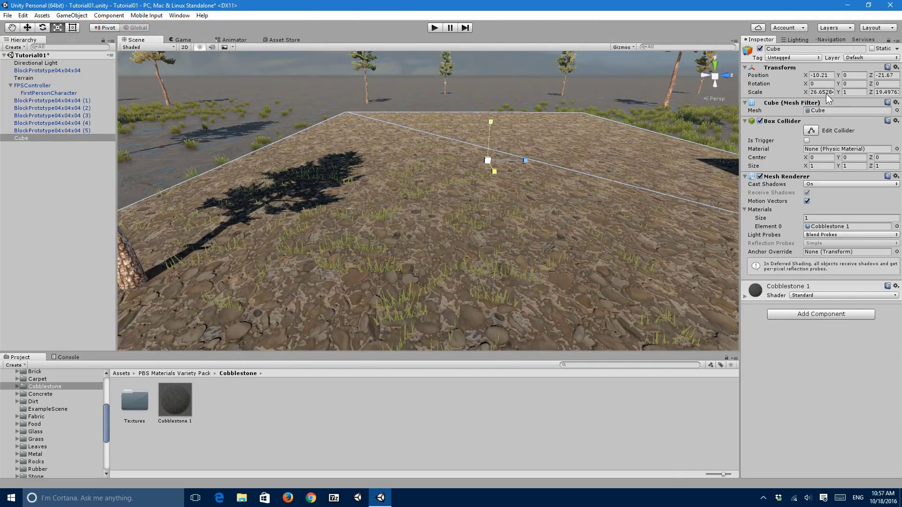
text(20)
click(889, 90)
text(20)
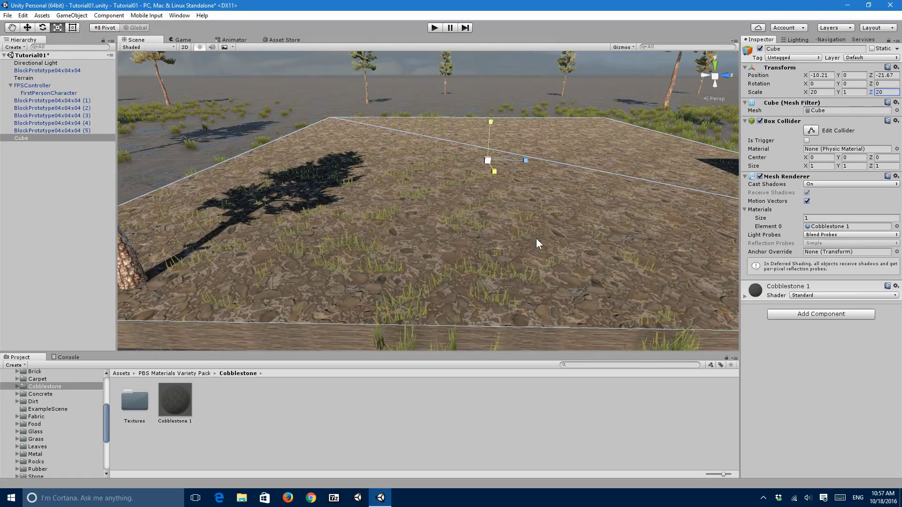
Lower the slab into the terrain to a Y position of -0.38 and deselect it
right_drag(487, 123, 497, 158)
key(w)
drag(480, 74, 480, 83)
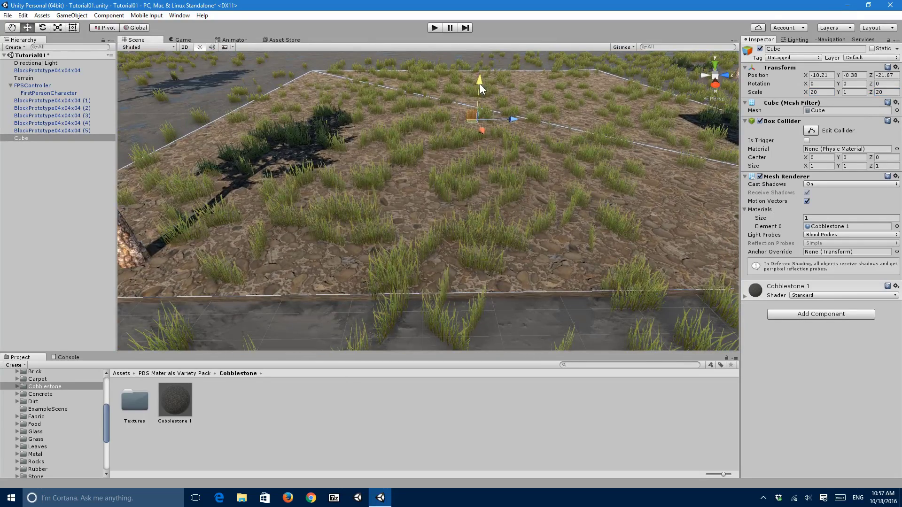
click(472, 386)
Check the lighting build in the scene's lighting settings and examine the cobblestone surface up close
right_drag(474, 263, 644, 273)
key(w)
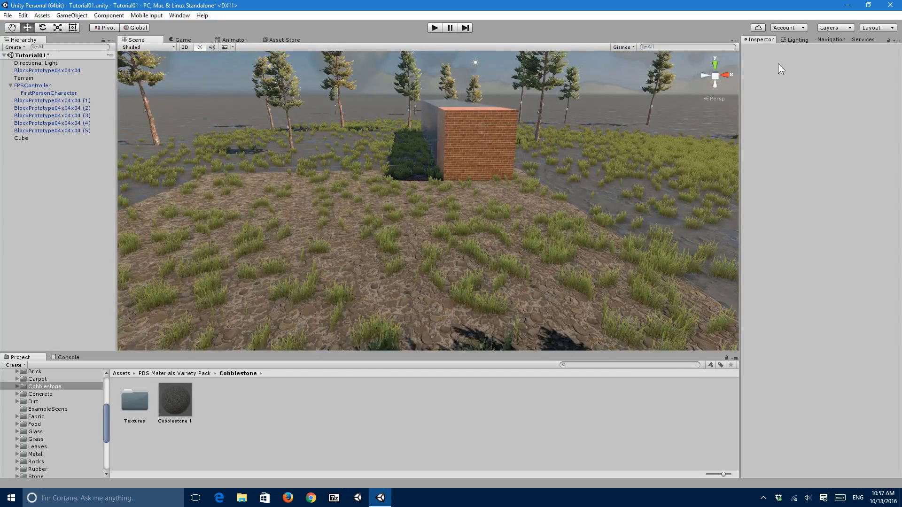
click(796, 39)
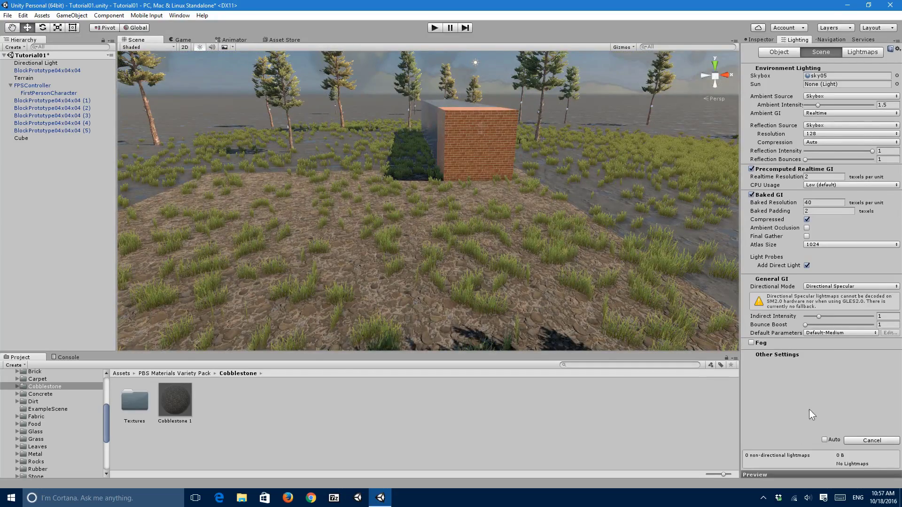
alt+drag(596, 268, 595, 241)
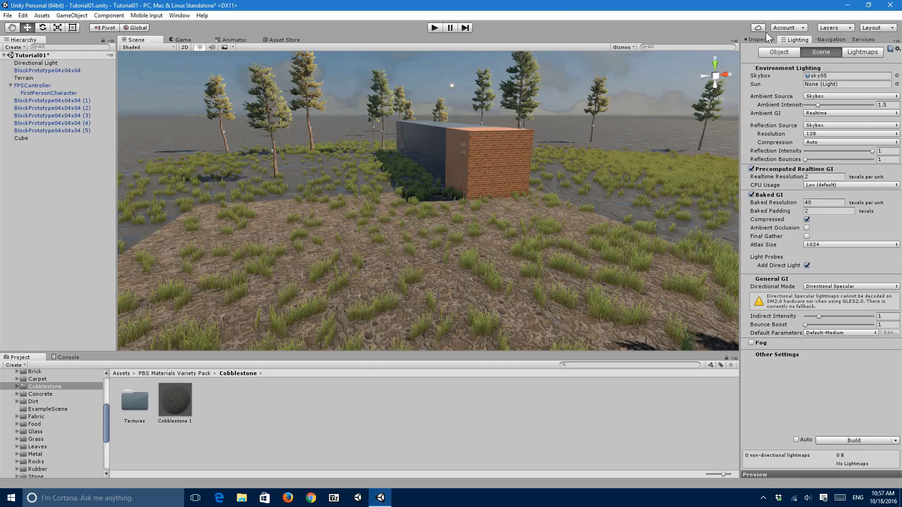
click(756, 40)
right_drag(577, 141, 471, 261)
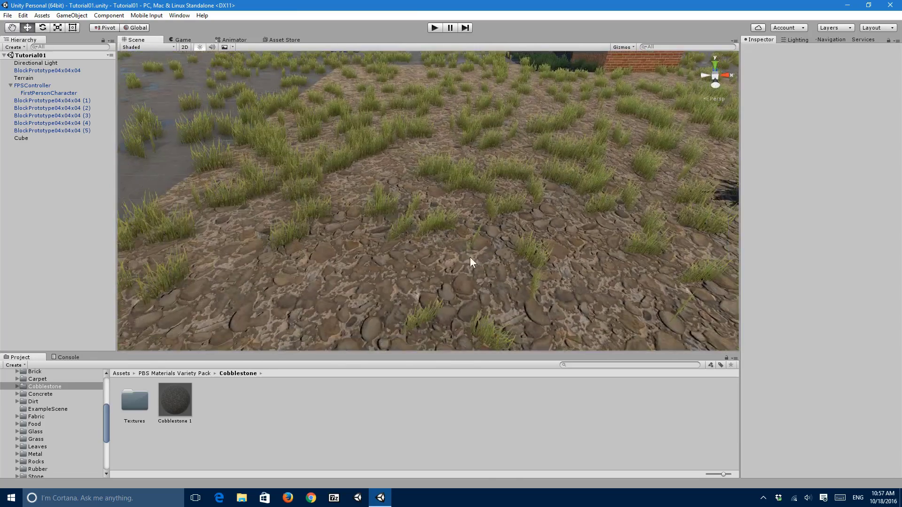
Look through the material folders from Cobblestone down to Rocks for another ground material
click(77, 389)
key(Down)
key(Down)
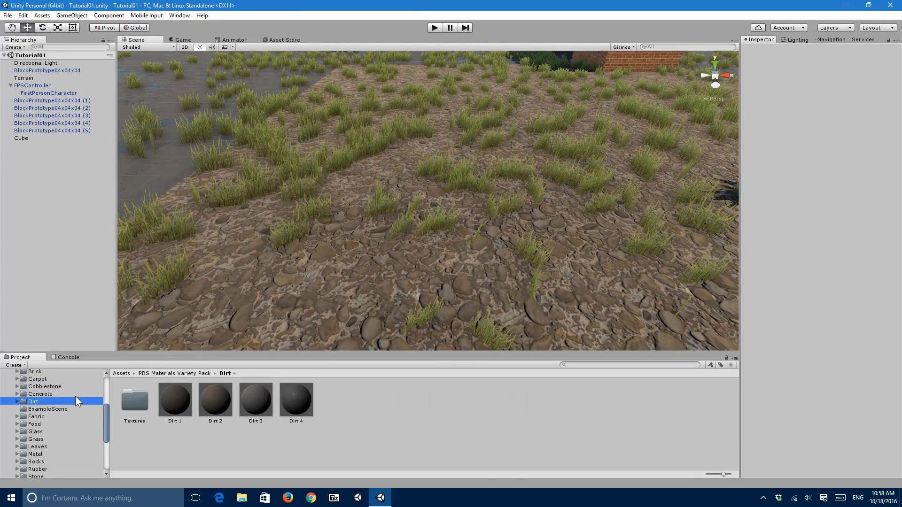
key(Down)
key(Down)
key(Down)
key(Down)
key(Down)
key(Down)
key(Down)
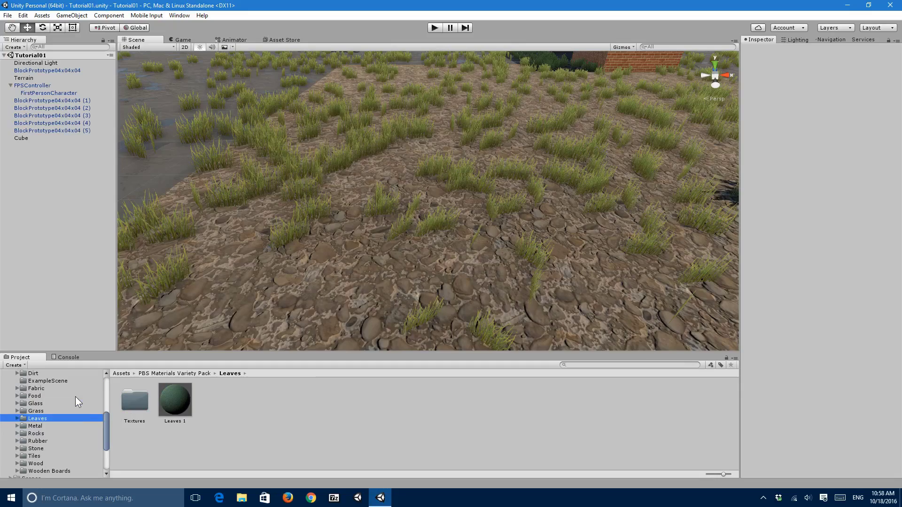
key(Down)
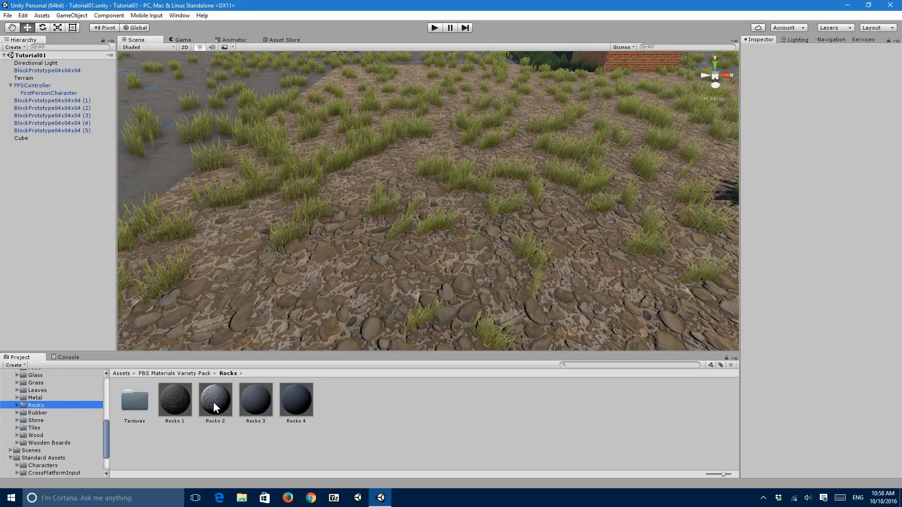
Try the Rocks 1 and Rocks 2 materials on the slab, undoing each one
click(168, 403)
drag(167, 404, 437, 263)
right_drag(436, 263, 531, 258)
key(ctrl+z)
drag(205, 407, 359, 282)
right_drag(360, 283, 326, 288)
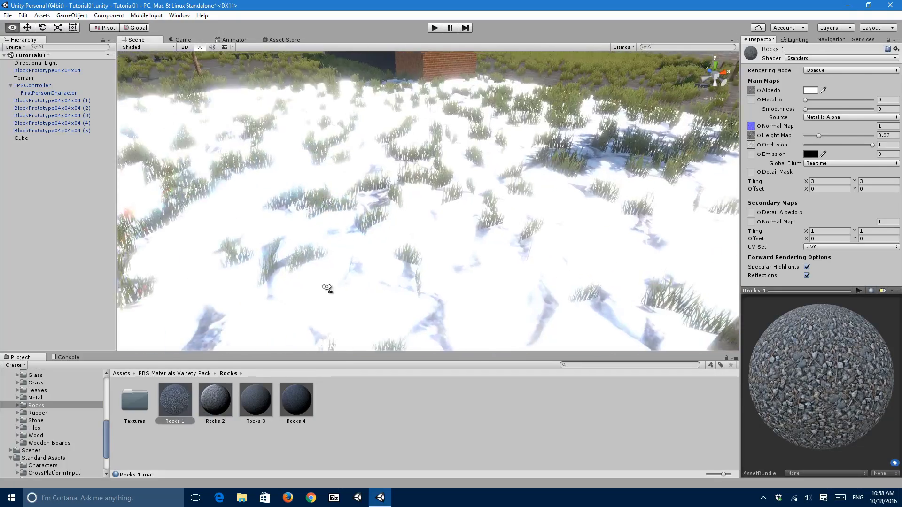
key(ctrl+z)
Try the Rocks 3 and Rocks 4 materials on the slab, undoing each one
drag(263, 411, 364, 322)
key(ctrl+z)
drag(286, 400, 365, 302)
right_drag(365, 302, 316, 337)
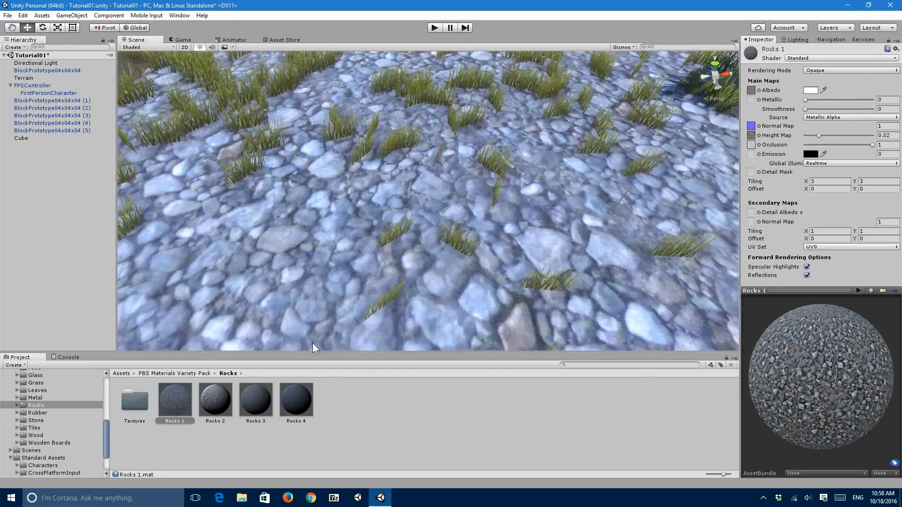
key(ctrl+z)
Apply the Rocks 3 material to the slab again and check the lighting build
drag(256, 408, 379, 268)
right_drag(378, 268, 418, 214)
click(793, 40)
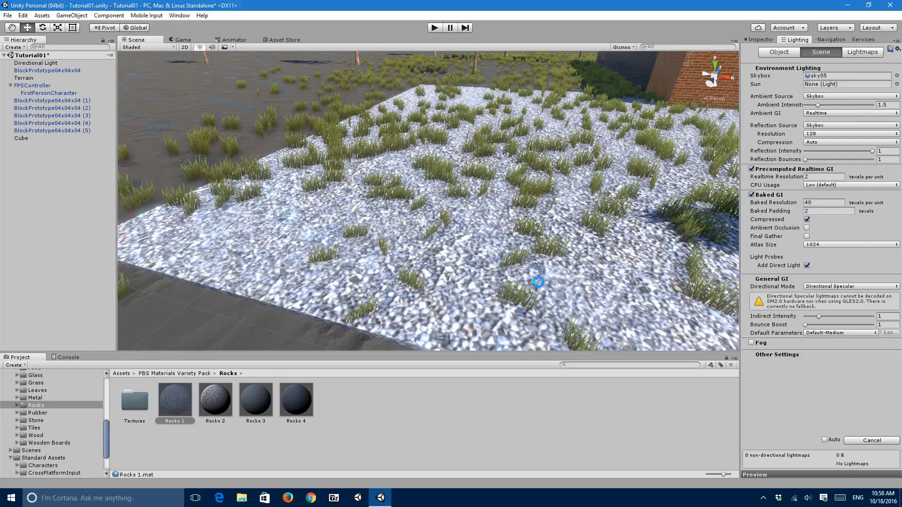
click(760, 40)
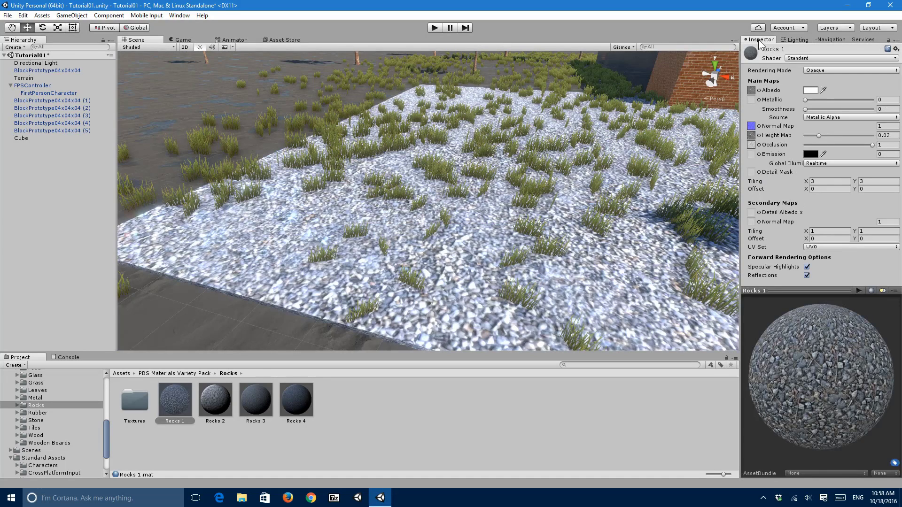
Try the Stone 1 and Stone 2 materials on the slab before applying Tile 1 from the Tiles folder
click(34, 421)
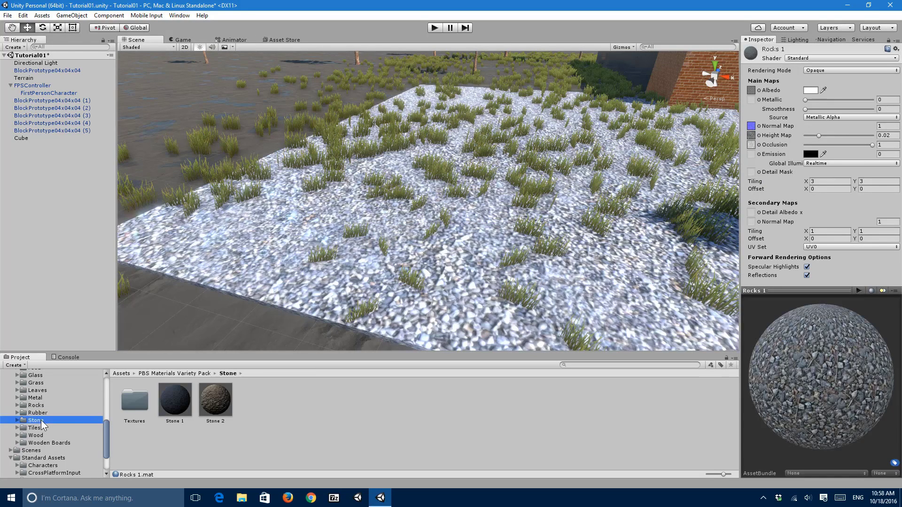
drag(162, 422, 366, 314)
drag(217, 418, 388, 284)
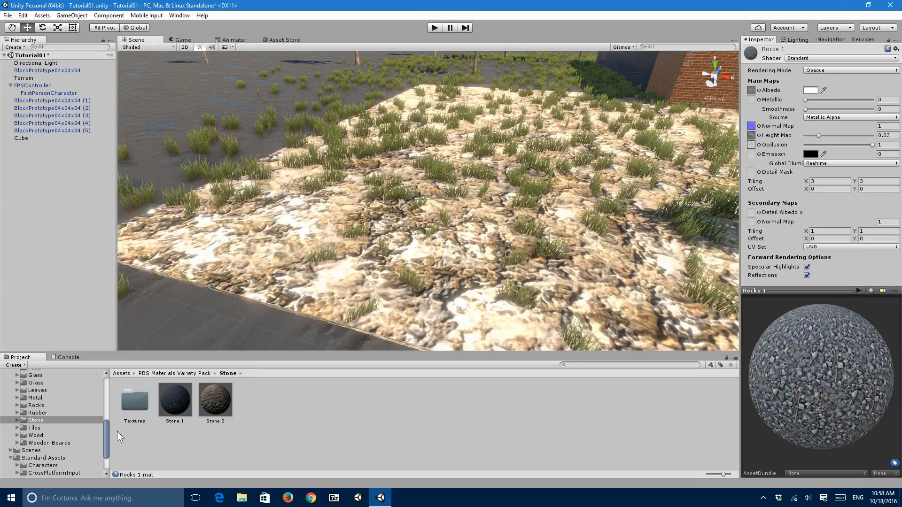
drag(197, 393, 408, 277)
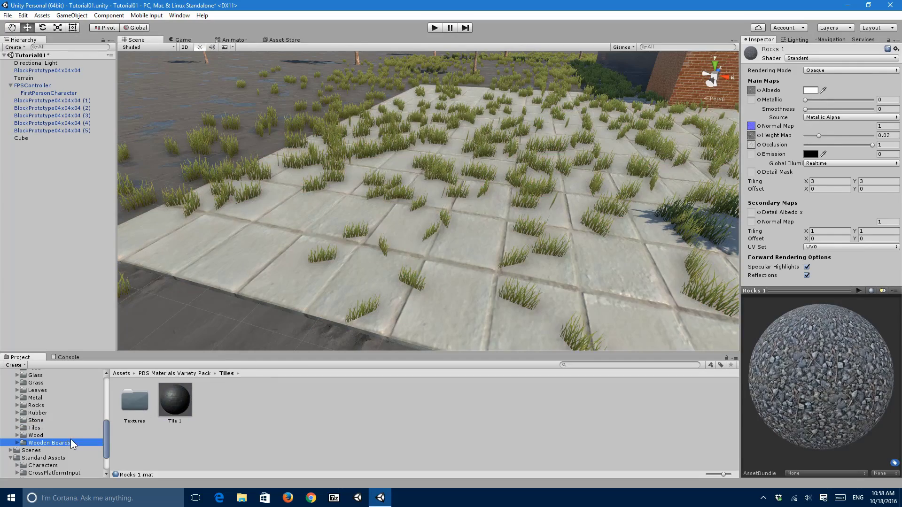
Try the two Wooden Boards materials on the ground slab one after the other
drag(162, 414, 364, 290)
drag(215, 404, 399, 287)
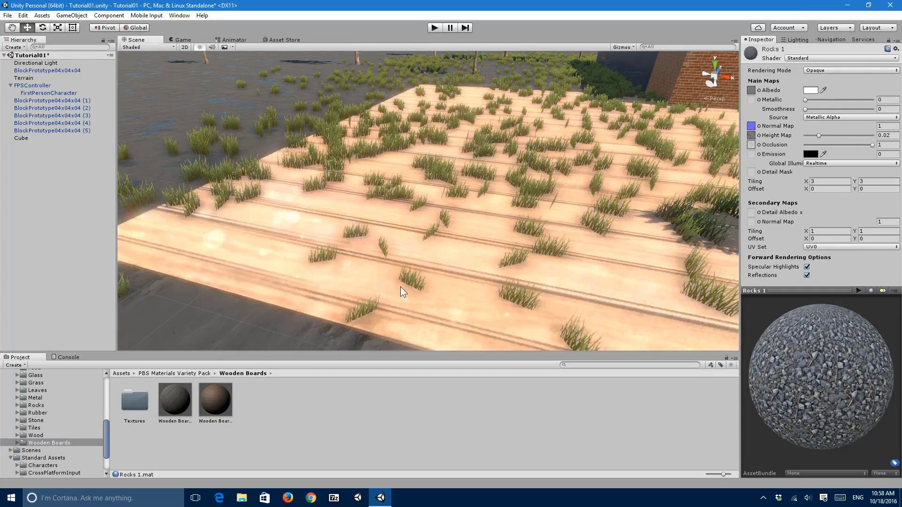
right_drag(346, 296, 327, 323)
Try the Wood 1, Wood 2 and Wood 3 materials from the Wood folder on the ground slab
click(55, 436)
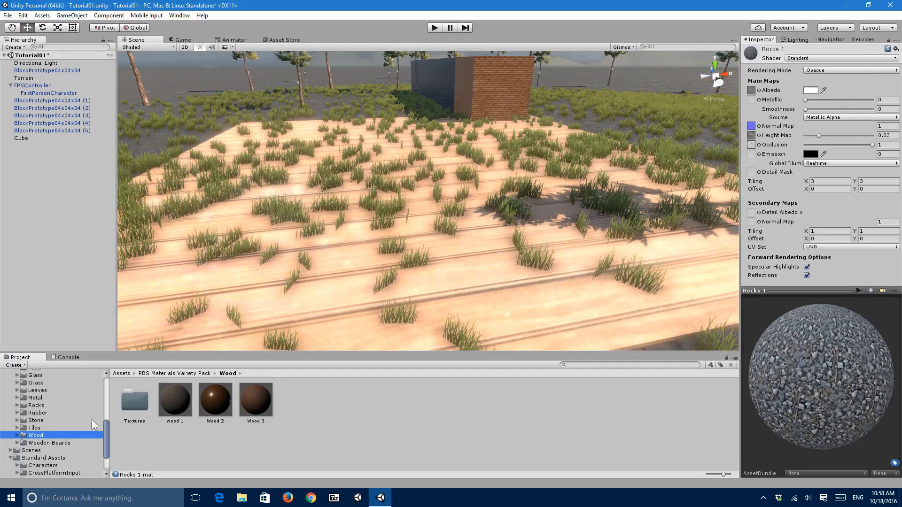
drag(171, 410, 294, 302)
right_drag(293, 305, 276, 336)
drag(215, 394, 286, 308)
drag(270, 350, 327, 265)
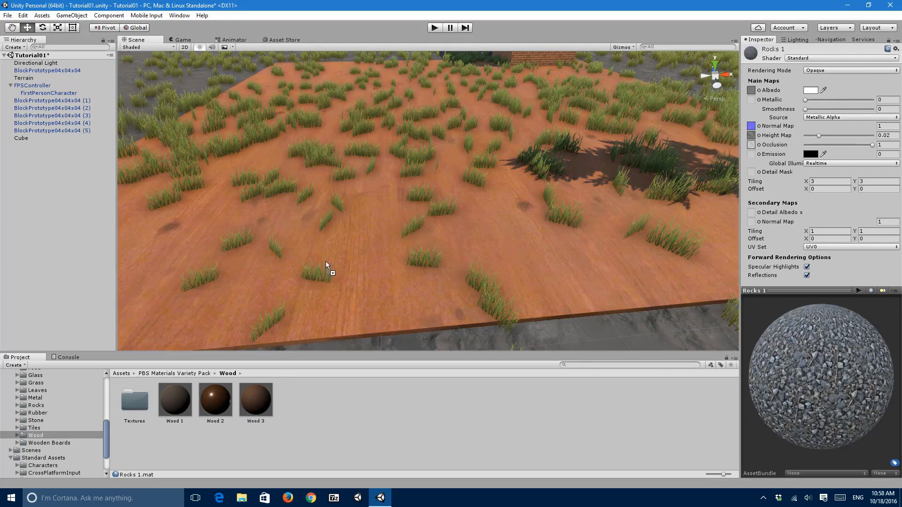
Try the Leaves 1 material from the Leaves folder on the ground slab
scroll(94, 419, up, 2)
click(75, 419)
drag(174, 399, 290, 277)
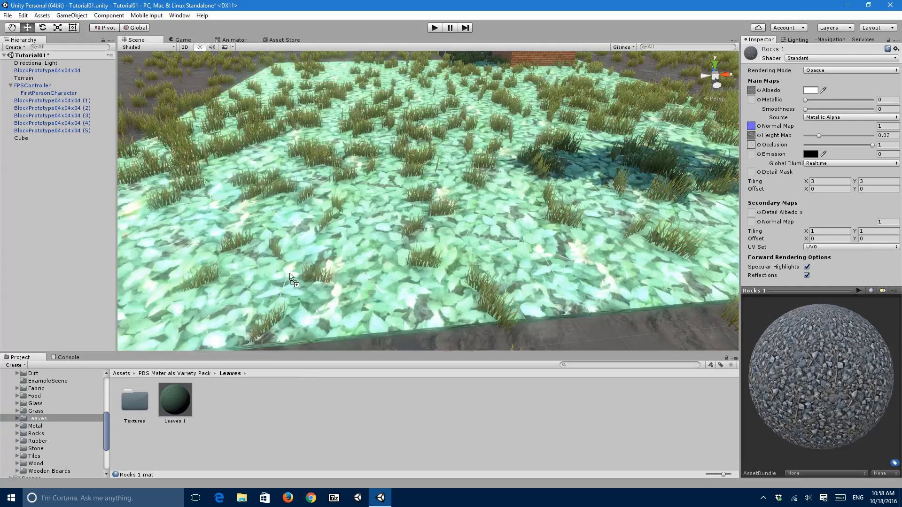
drag(265, 324, 318, 281)
Apply the Grass 1 material from the Grass folder to the slab and inspect it up close and from a distance
drag(176, 398, 300, 287)
scroll(329, 268, up, 5)
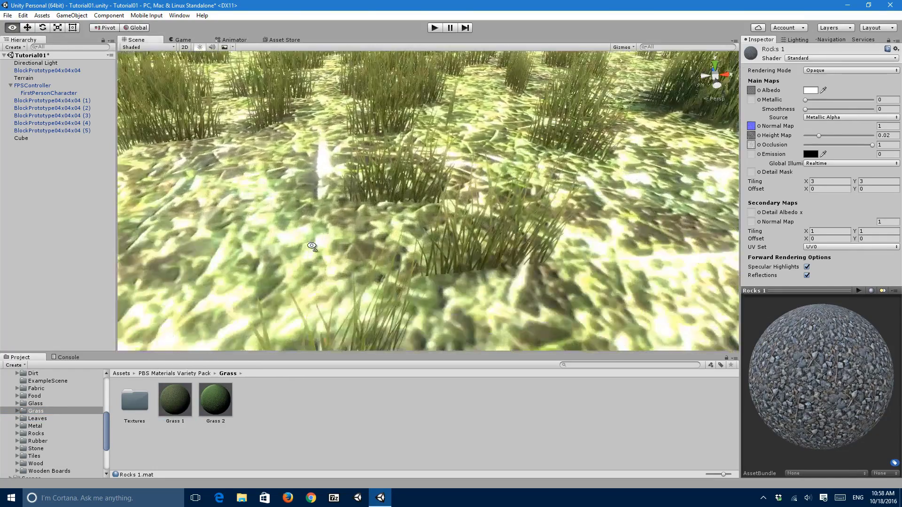
right_drag(348, 268, 451, 207)
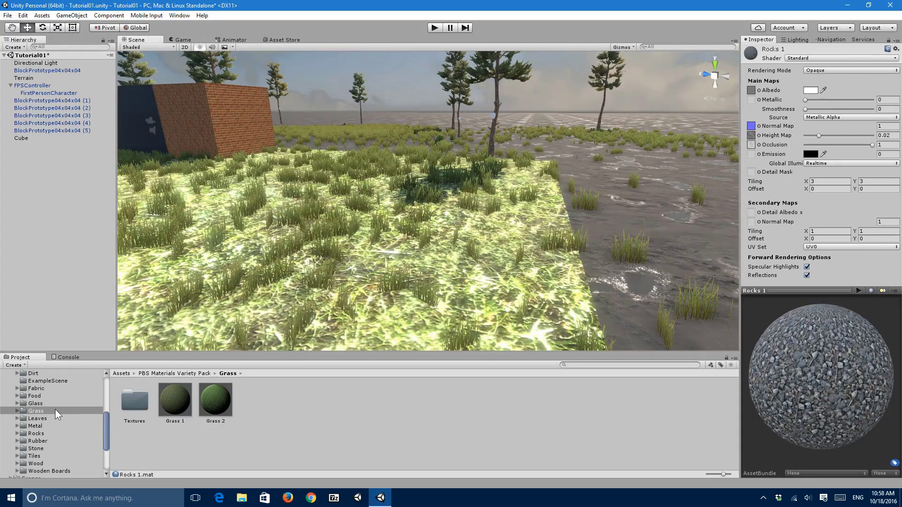
right_drag(307, 331, 324, 329)
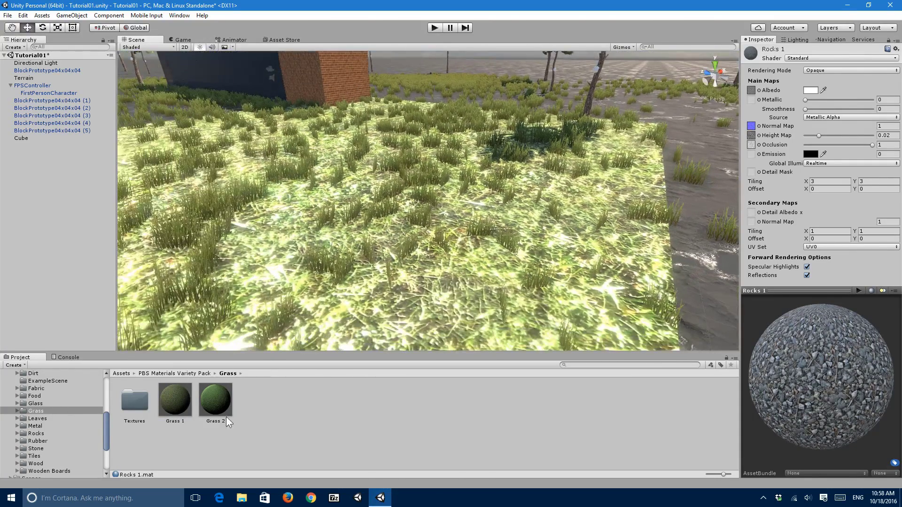
Examine the Grass 1 and Grass 2 materials and bring up the scene's lighting settings
click(176, 415)
click(219, 415)
click(183, 409)
click(347, 455)
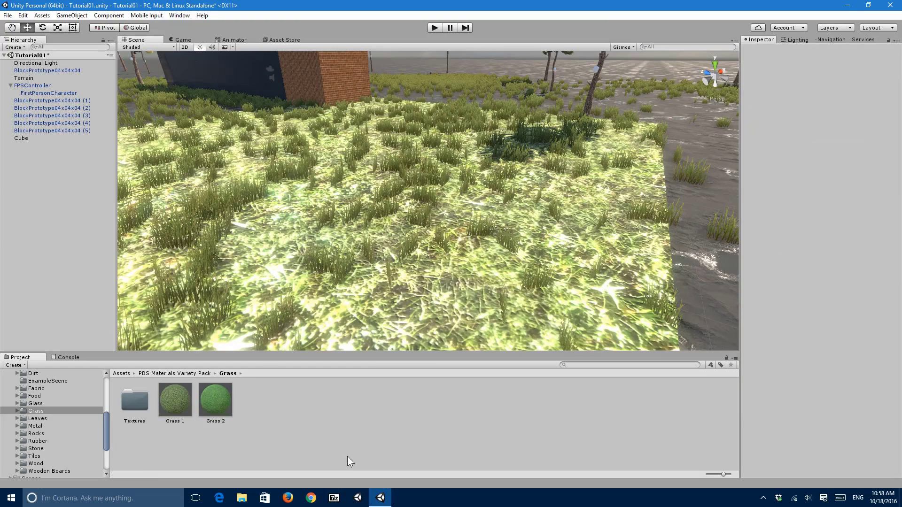
right_drag(413, 305, 437, 350)
click(796, 40)
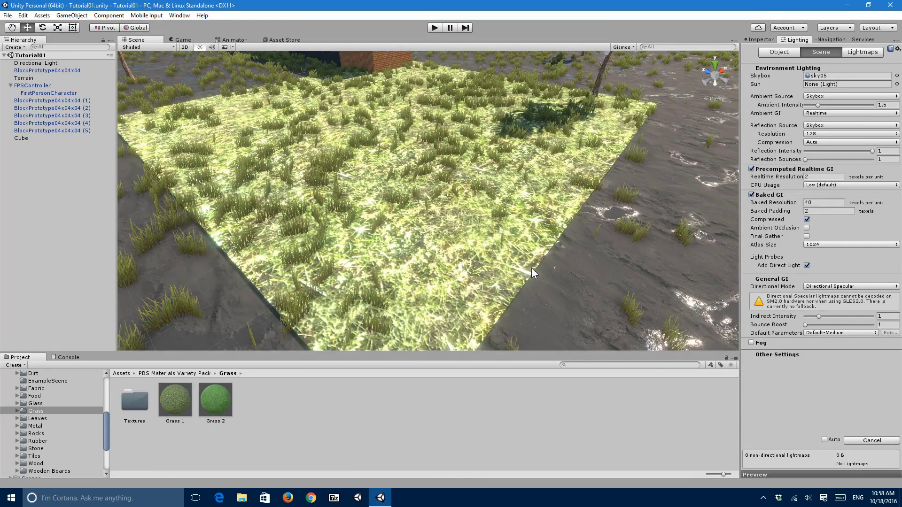
Play-test the scene by walking past the wall to the grass-textured slab, and stop the game
click(434, 28)
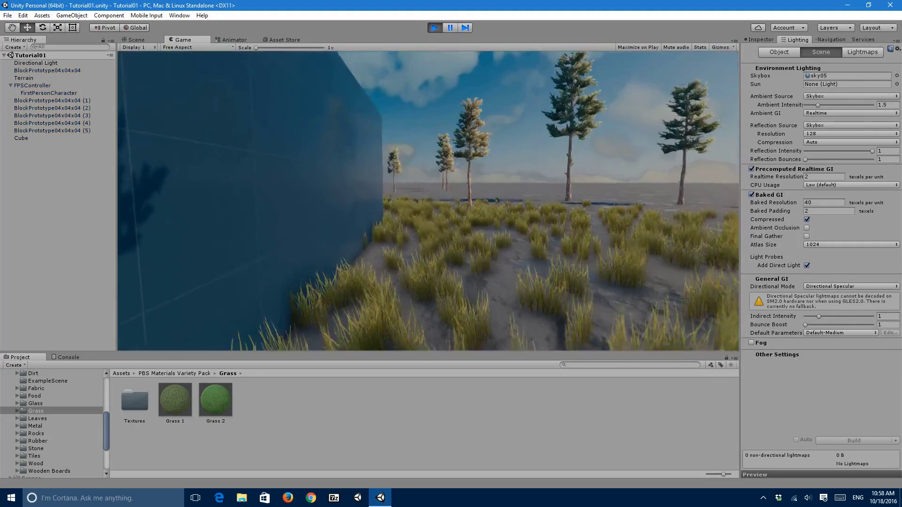
key(w)
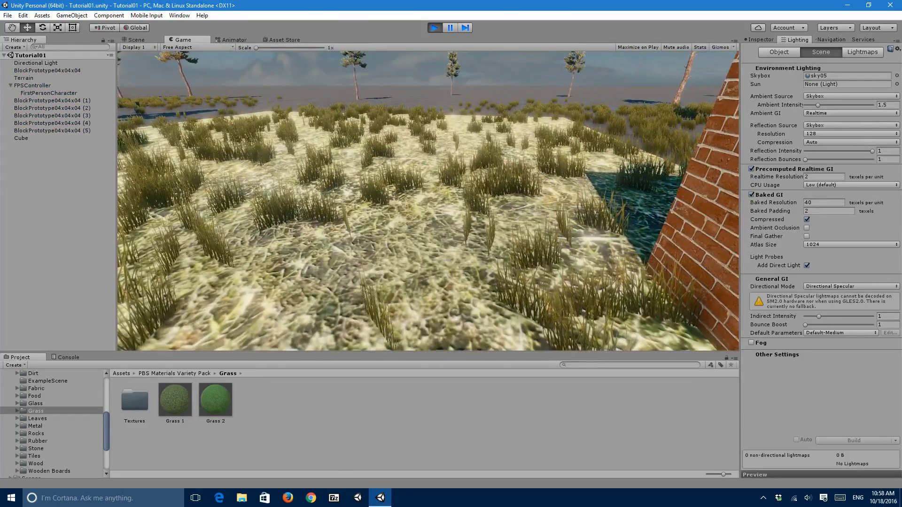
key(w)
key(ctrl+p)
Try the Glass 1 material on the slab, undo it, and try the material in the Food folder
right_drag(426, 194, 230, 199)
key(w)
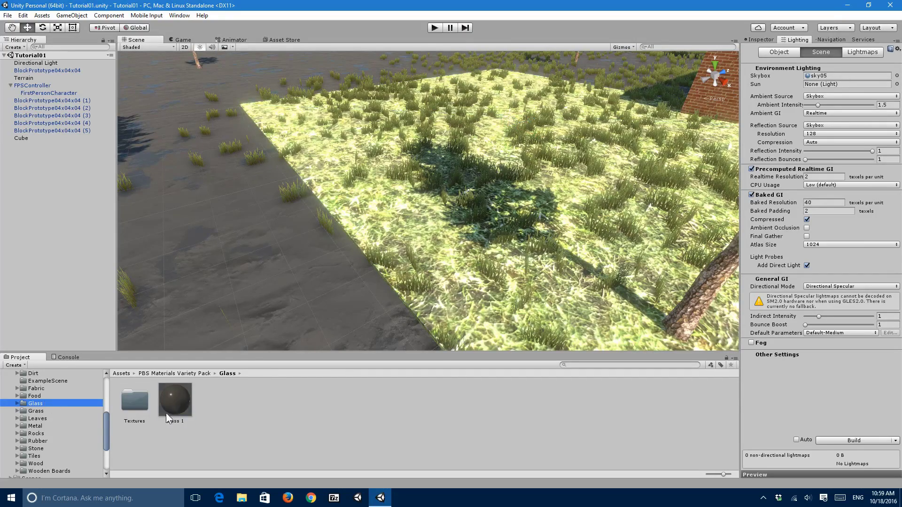
drag(166, 413, 491, 249)
right_drag(491, 249, 781, 266)
key(s)
key(ctrl+z)
click(61, 396)
drag(174, 400, 119, 359)
Apply the Fabric 1 material from the Fabric folder to the ground slab
click(60, 390)
click(187, 405)
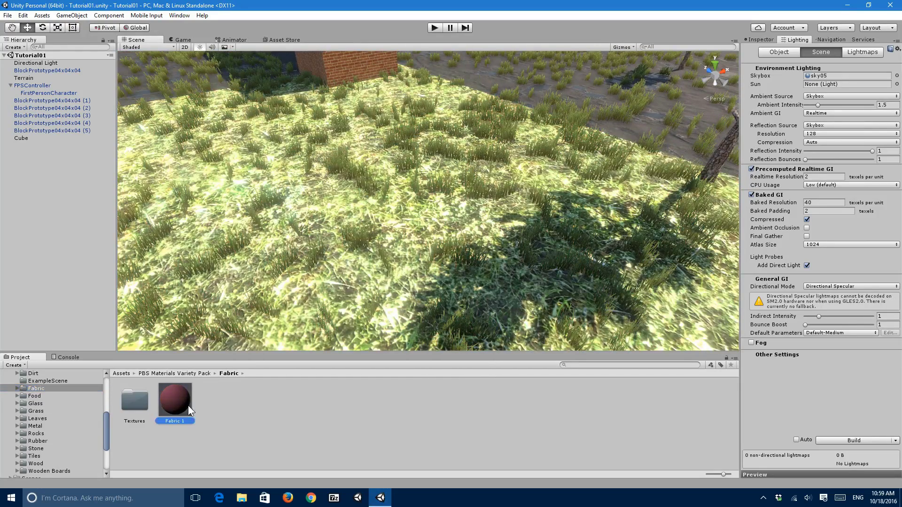
drag(188, 406, 303, 296)
right_drag(303, 296, 105, 329)
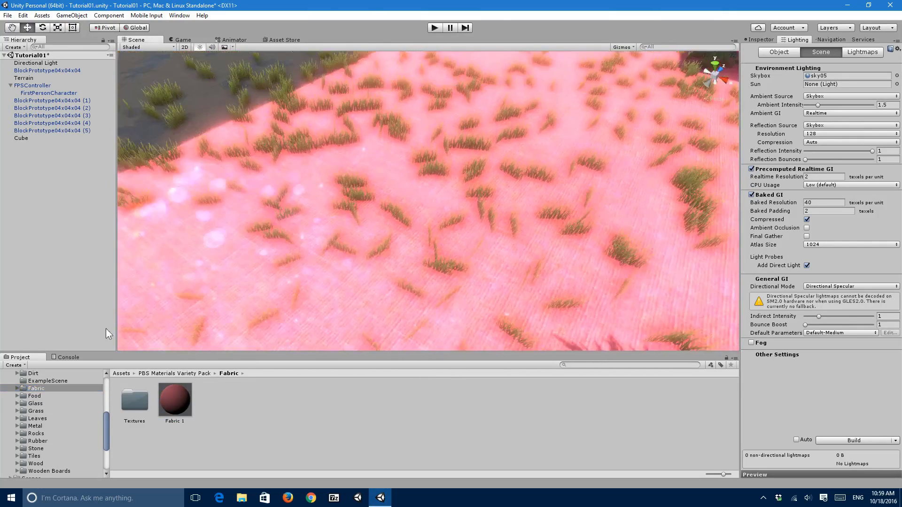
Set the Bloom effect's radius to 2 on the FirstPersonCharacter camera
click(46, 93)
click(757, 39)
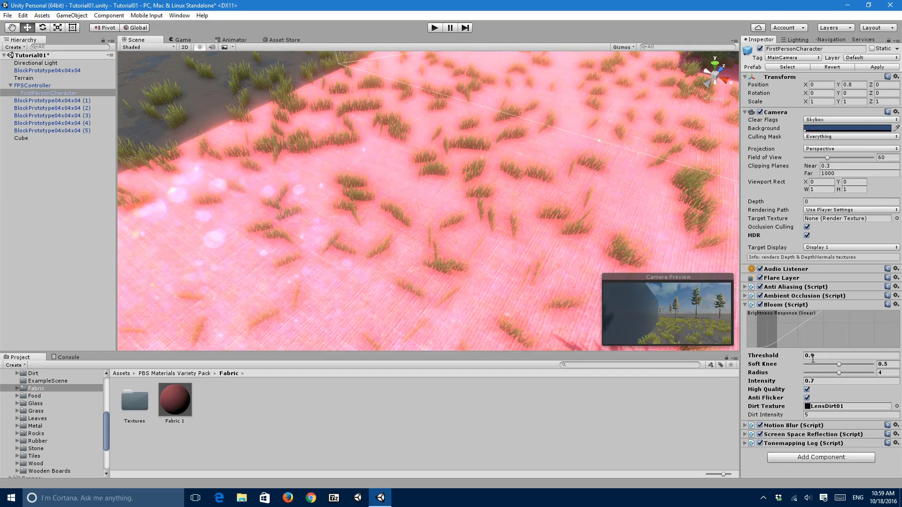
click(893, 372)
text(2)
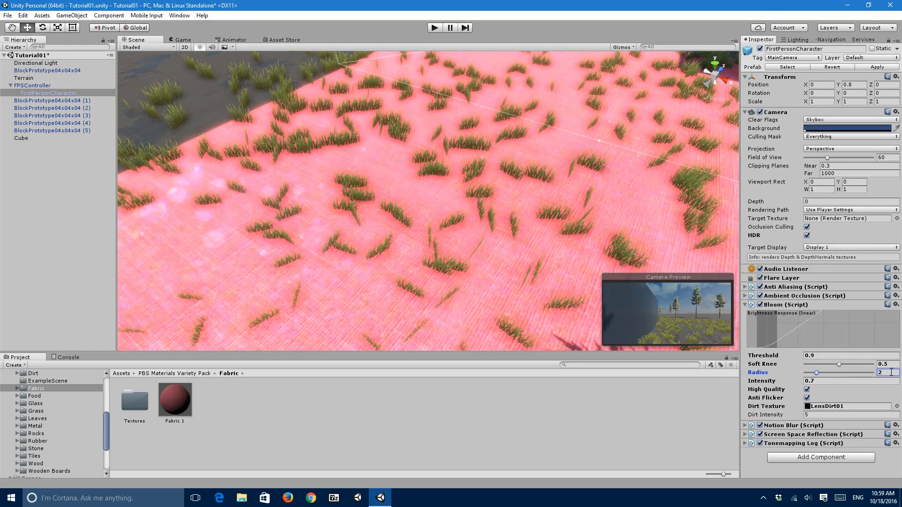
Reset the Bloom effect to its defaults and undo the reset
right_click(784, 303)
click(797, 310)
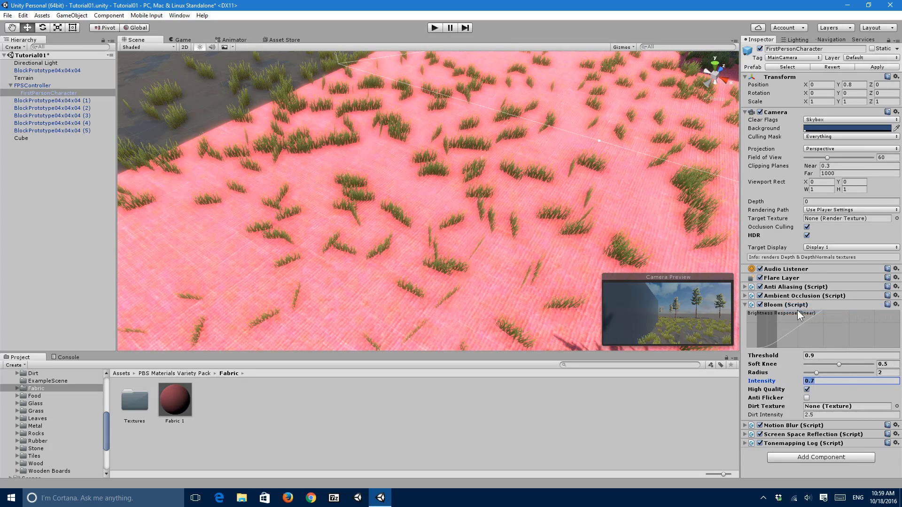
key(ctrl+z)
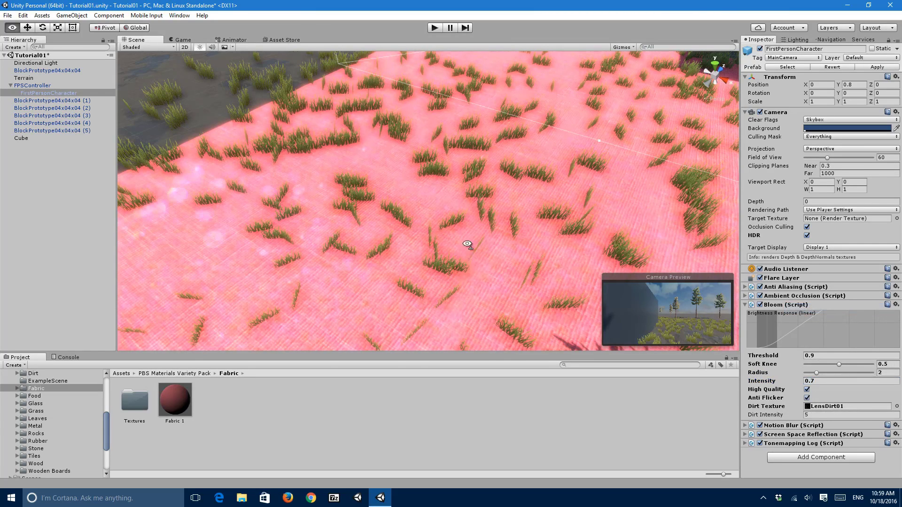
Inspect the bloom over the fabric slab, play-test the scene by walking to it, and stop the game
right_drag(467, 244, 709, 211)
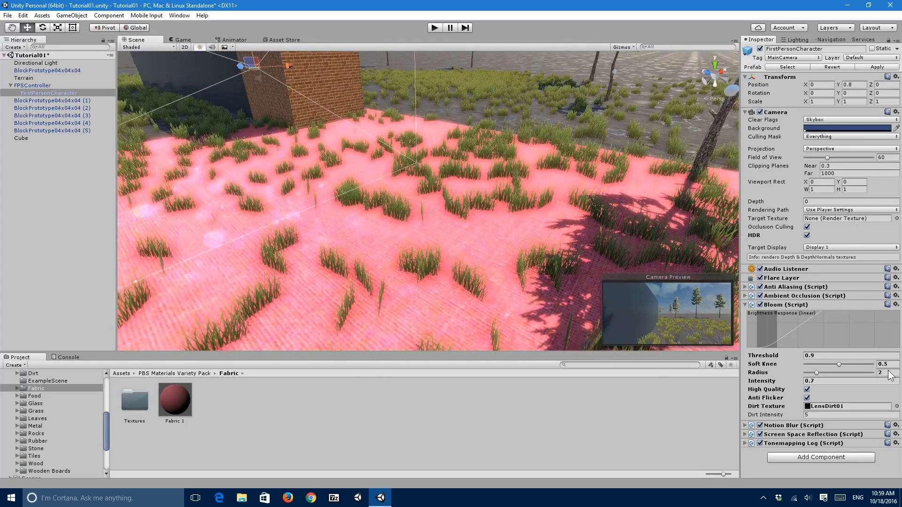
right_drag(522, 105, 417, 73)
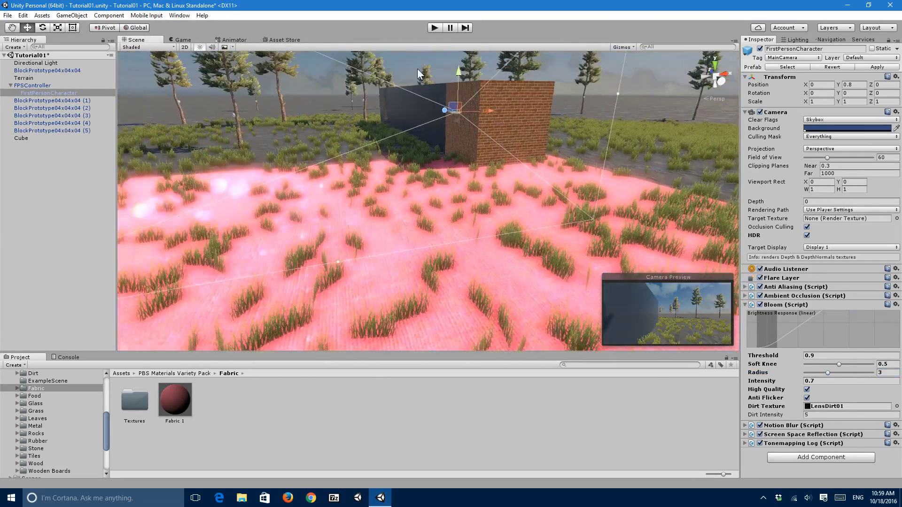
click(435, 29)
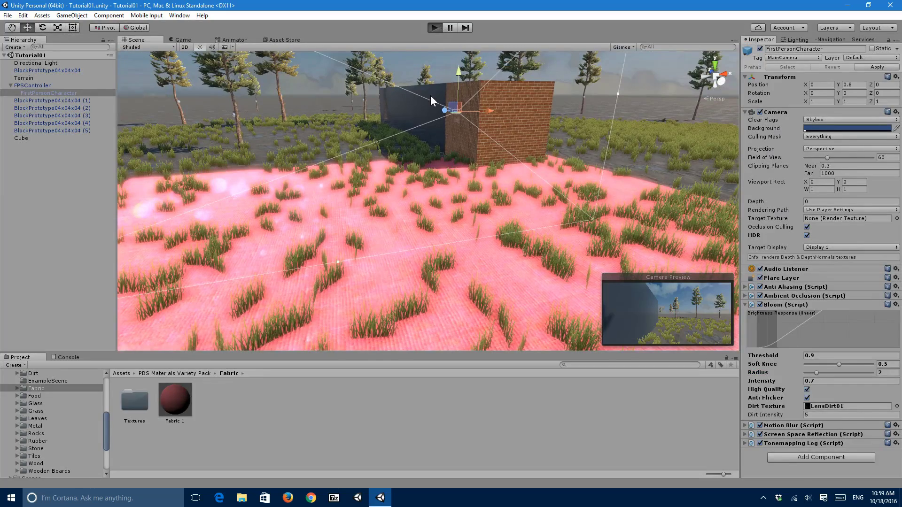
key(w)
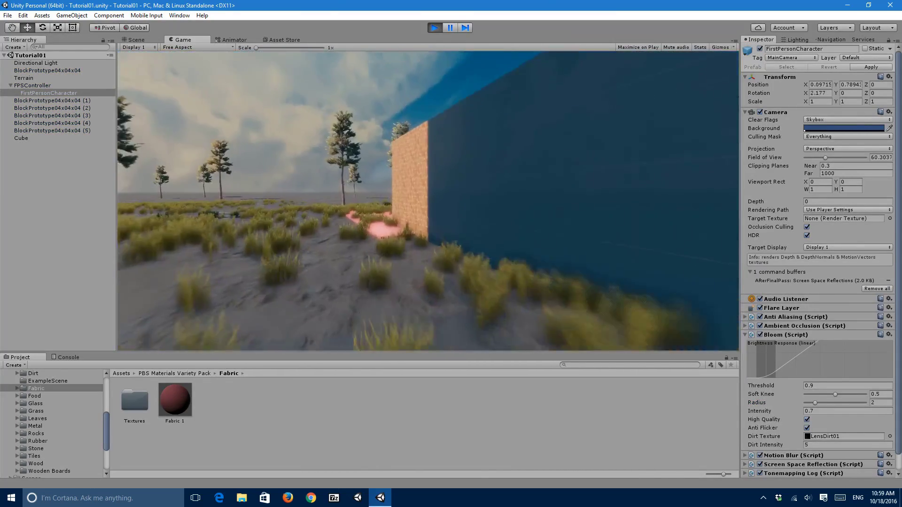
key(w)
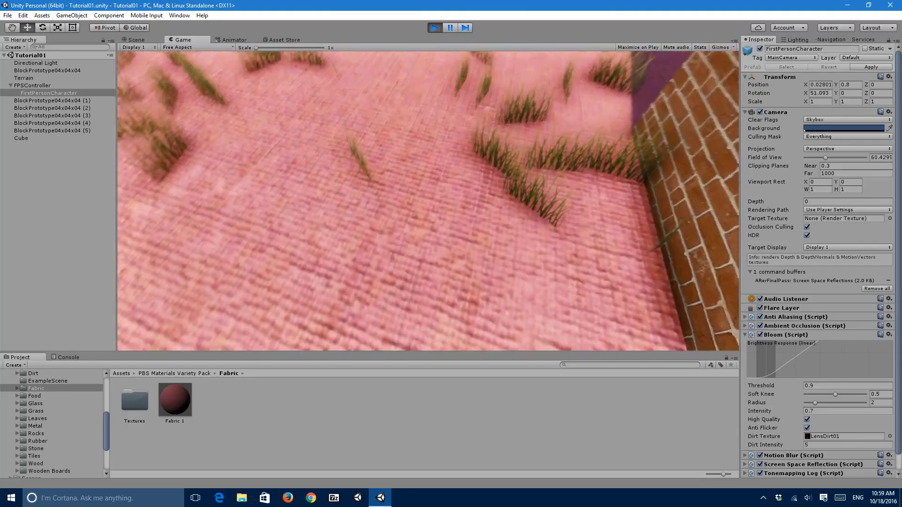
key(ctrl+p)
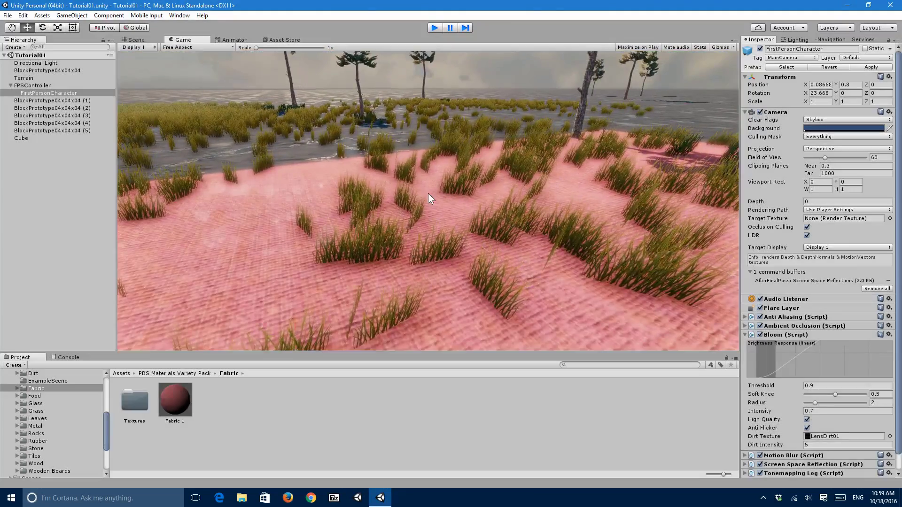
Change the scene's skybox material to sky03 after trying sky02
scroll(437, 202, down, 3)
click(47, 63)
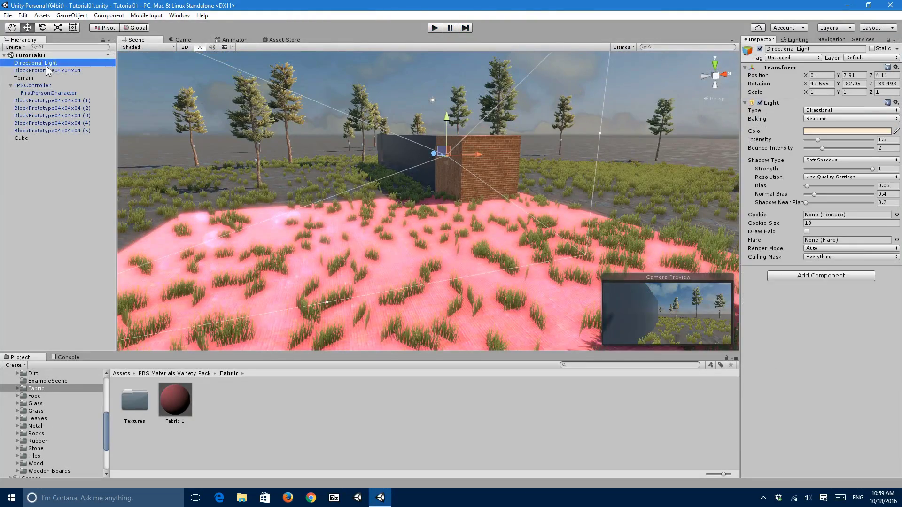
right_drag(339, 158, 402, 133)
key(a)
alt+drag(402, 134, 423, 136)
click(798, 40)
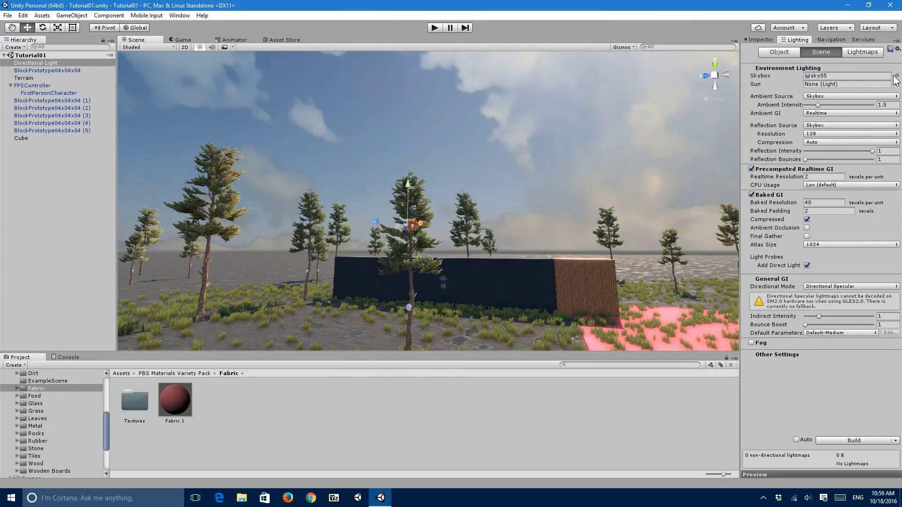
click(846, 76)
click(897, 76)
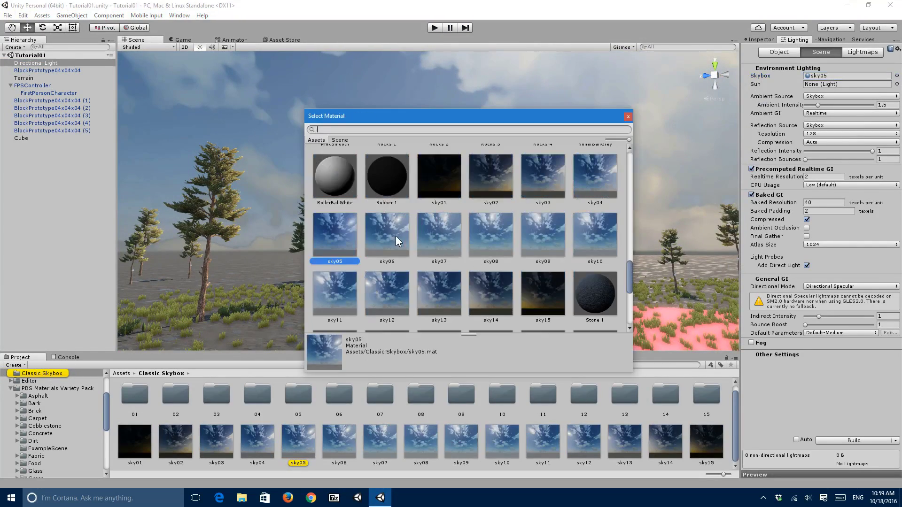
click(486, 177)
click(544, 173)
Locate the sun in the new skybox and rotate the Directional Light to line up with it
right_drag(653, 181, 255, 179)
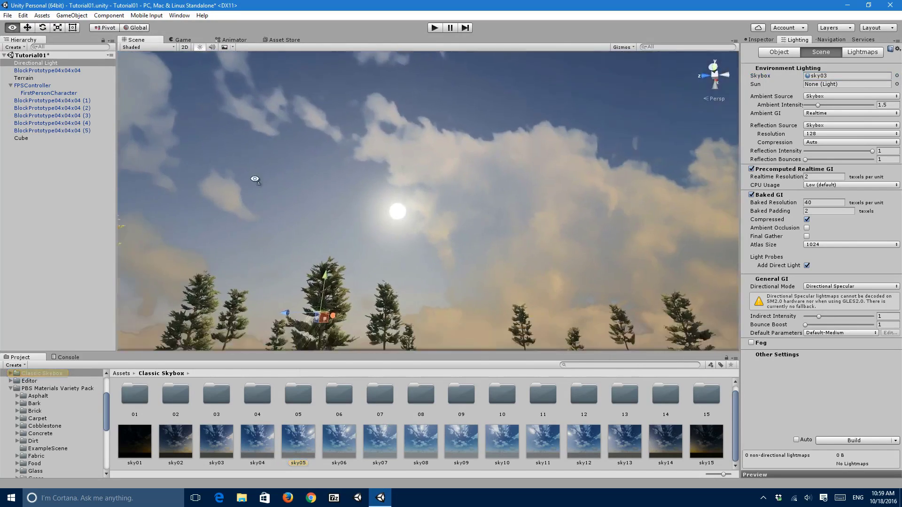
alt+drag(254, 179, 802, 102)
right_drag(521, 198, 510, 213)
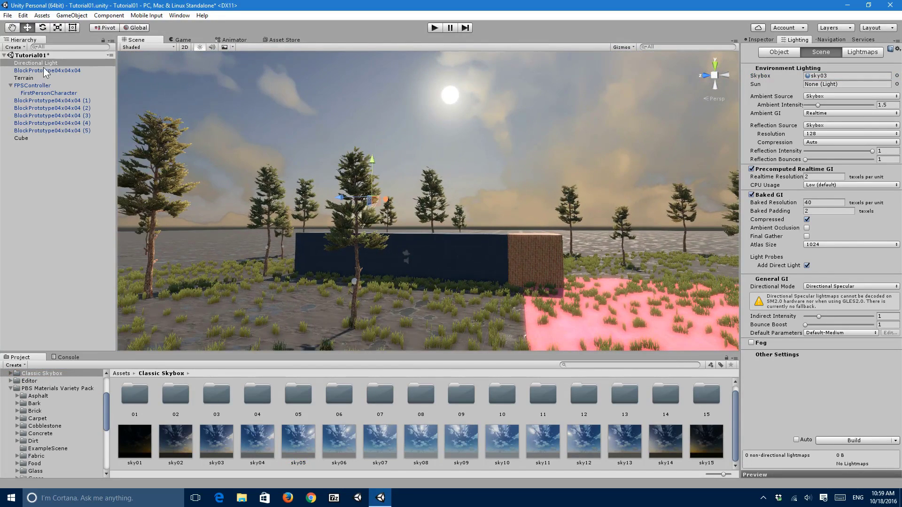
key(w)
right_drag(266, 122, 326, 115)
drag(395, 210, 451, 263)
Play-test the sky03 lighting, turn on Maximize on Play for the game view, and stop the game
key(ctrl+p)
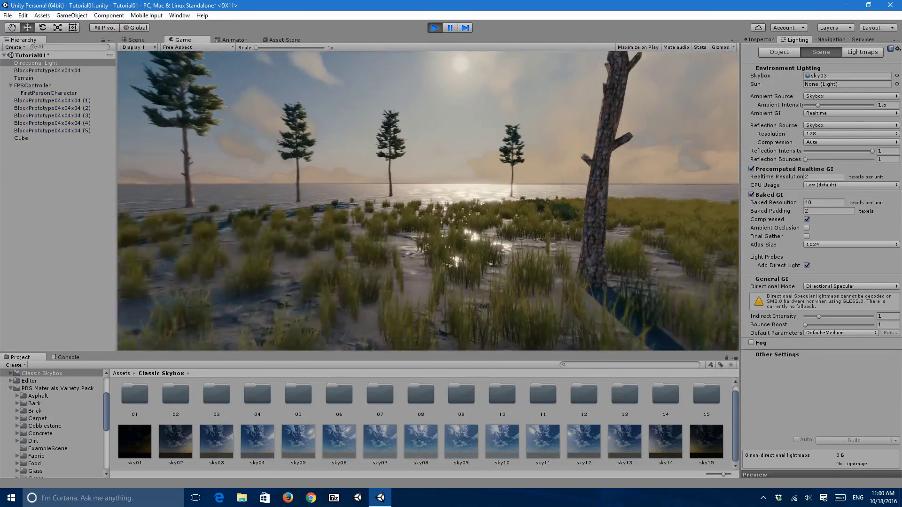
key(w)
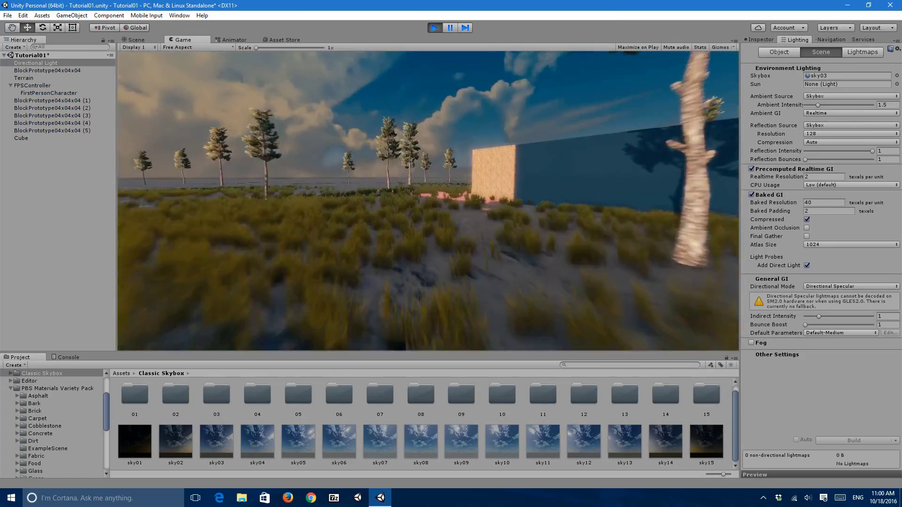
key(Escape)
click(648, 47)
click(435, 28)
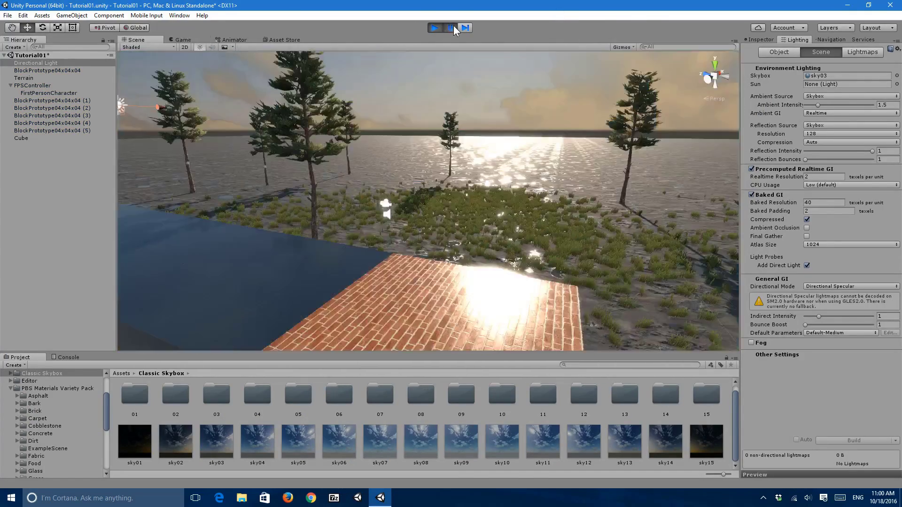
Play the scene maximized, walk around the brick wall and fabric slab to check the lighting, and stop the game
click(435, 28)
click(643, 171)
key(w)
key(w)
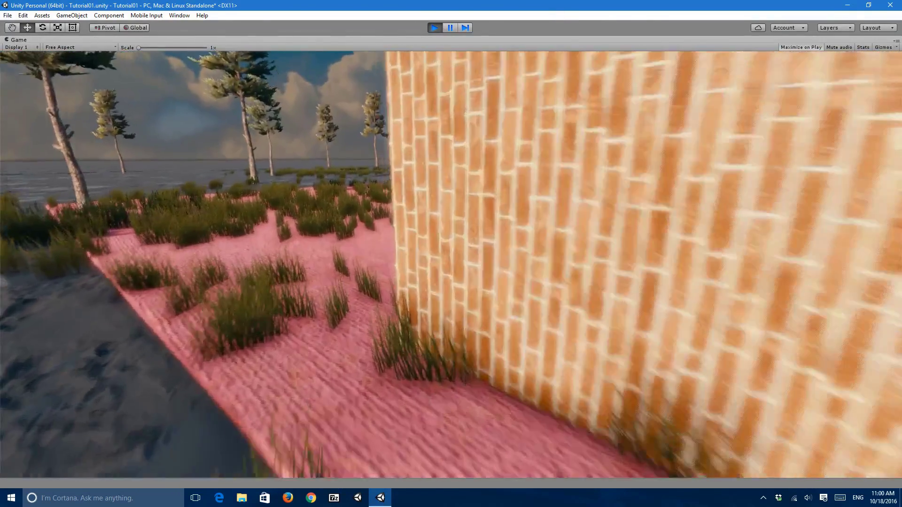
key(w)
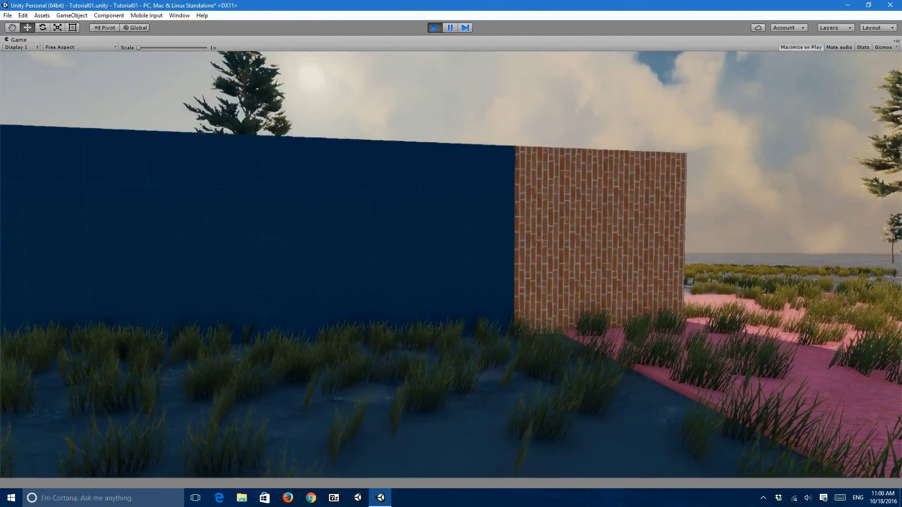
key(ctrl+p)
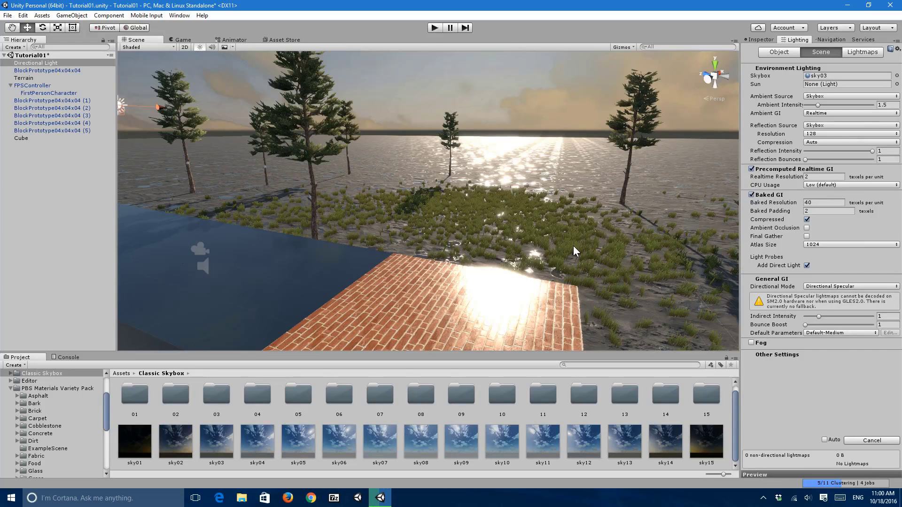
Play the scene maximized, walk around the brick wall and fabric slab to check the baked lighting, and stop the game
click(435, 28)
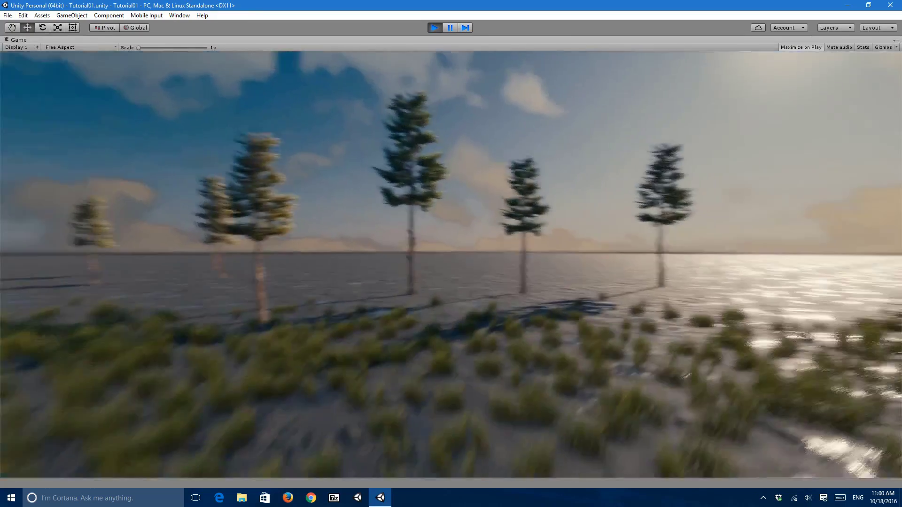
key(w)
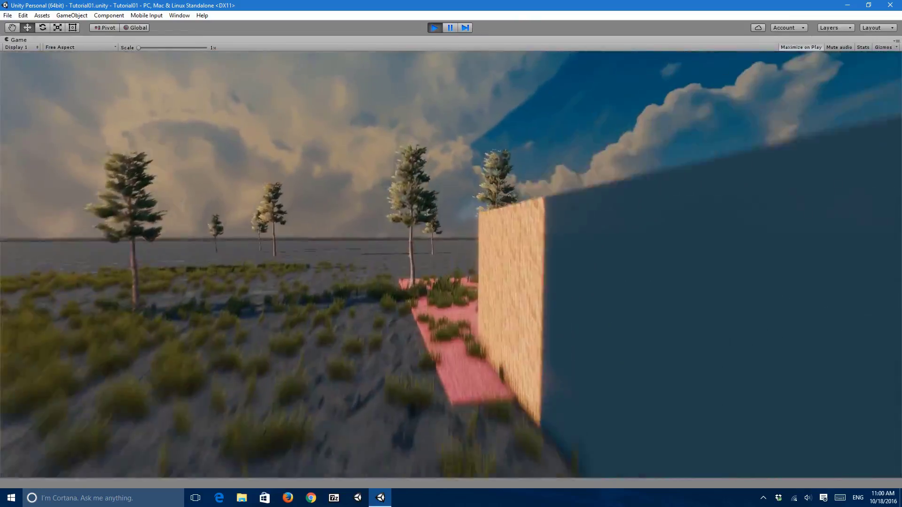
key(w)
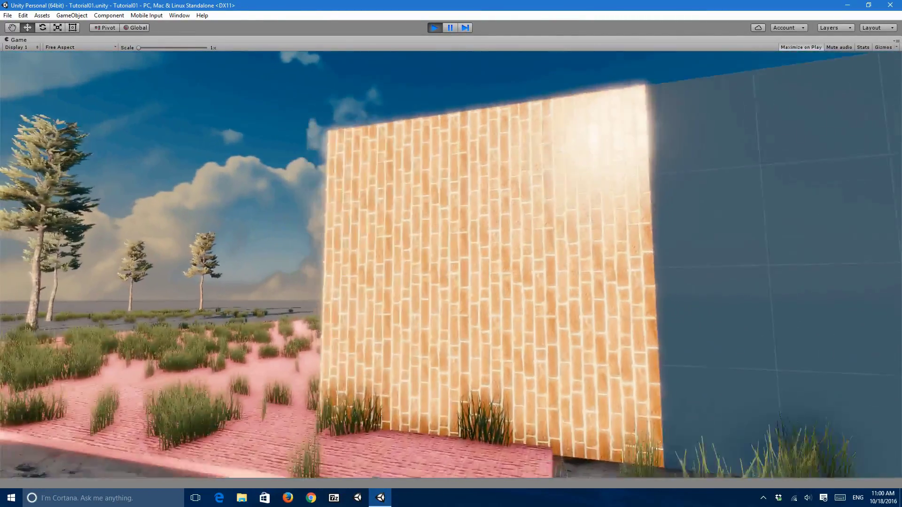
key(ctrl+p)
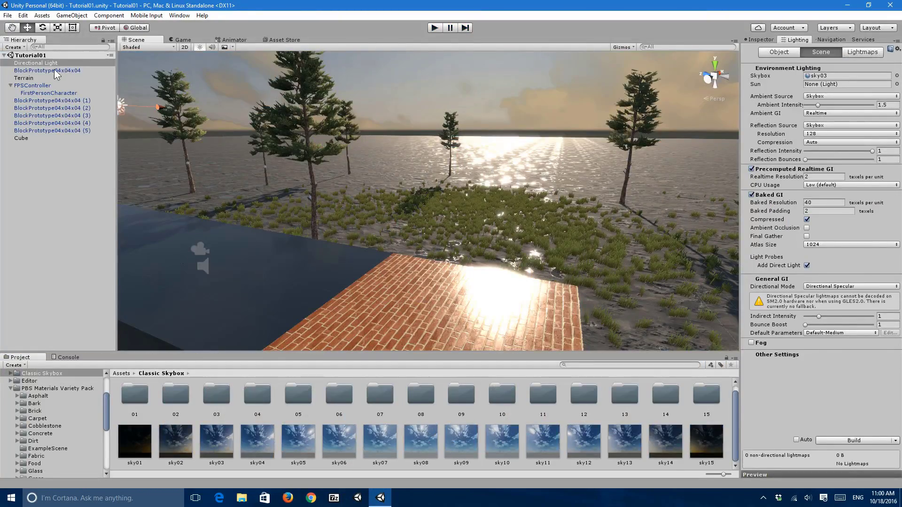
Change the Directional Light's color to the warm peach preset FFD1ACFF
click(754, 39)
click(844, 132)
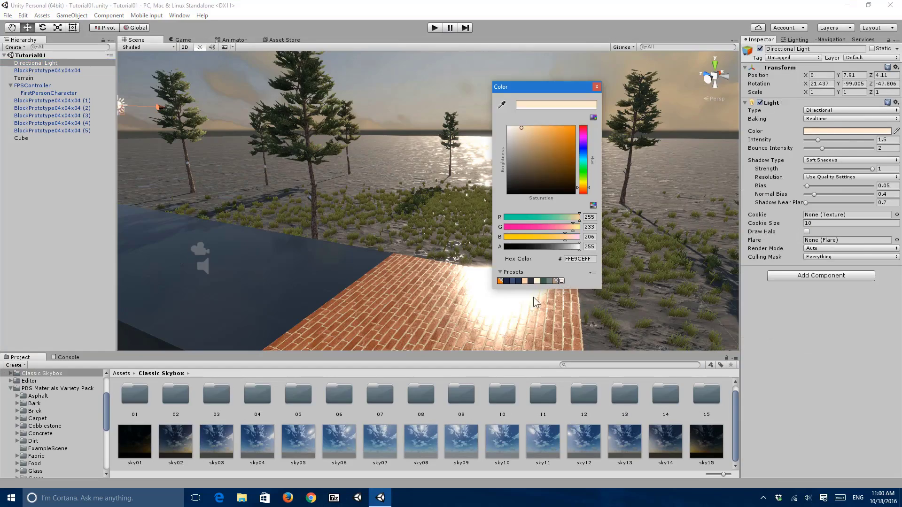
click(522, 281)
right_drag(441, 258, 338, 197)
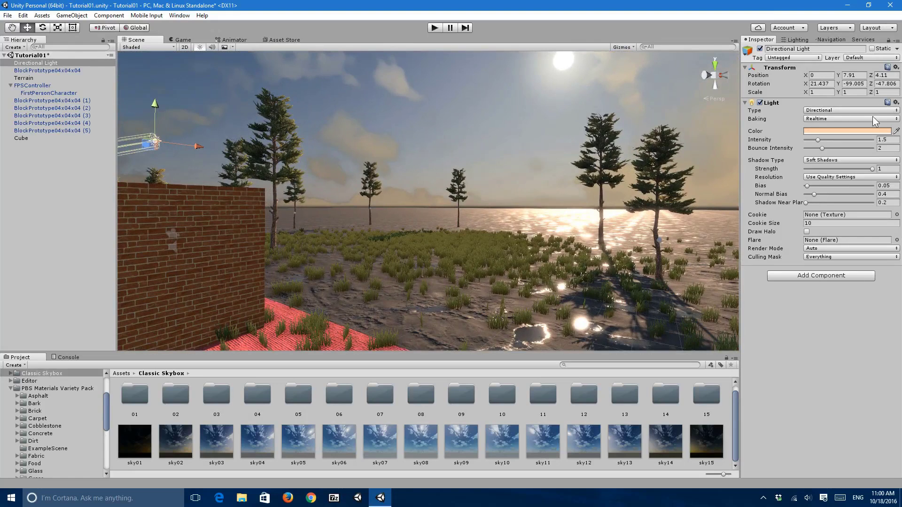
click(849, 132)
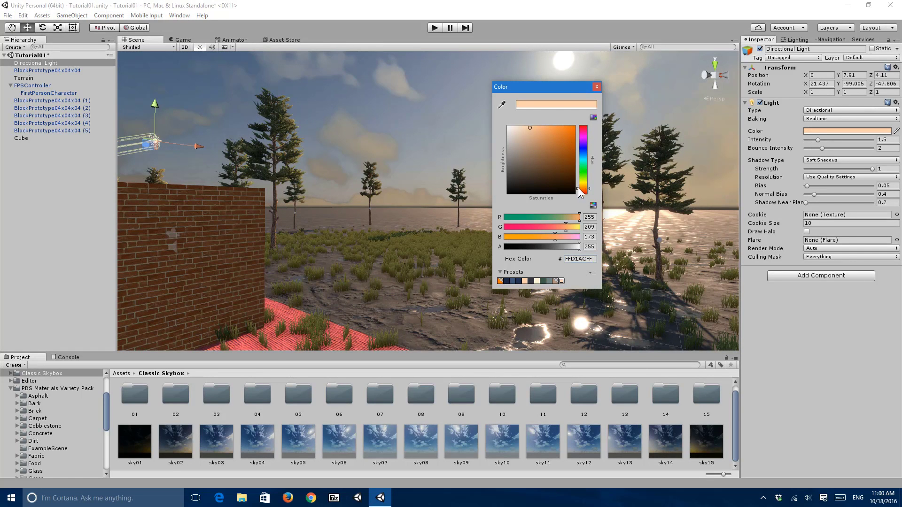
drag(577, 188, 582, 186)
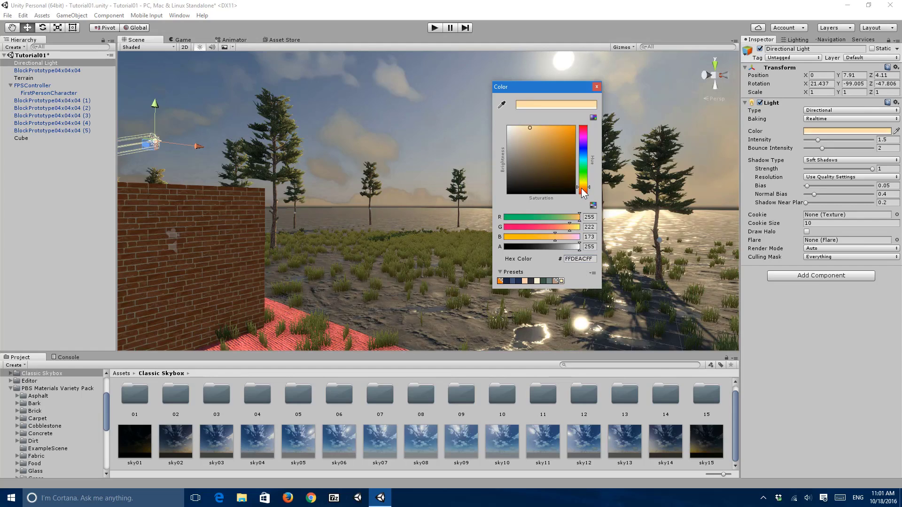
key(Escape)
Save the scene, play-test the warmer Directional Light color across the grass and trees, and stop the game
right_drag(547, 166, 541, 163)
key(ctrl+s)
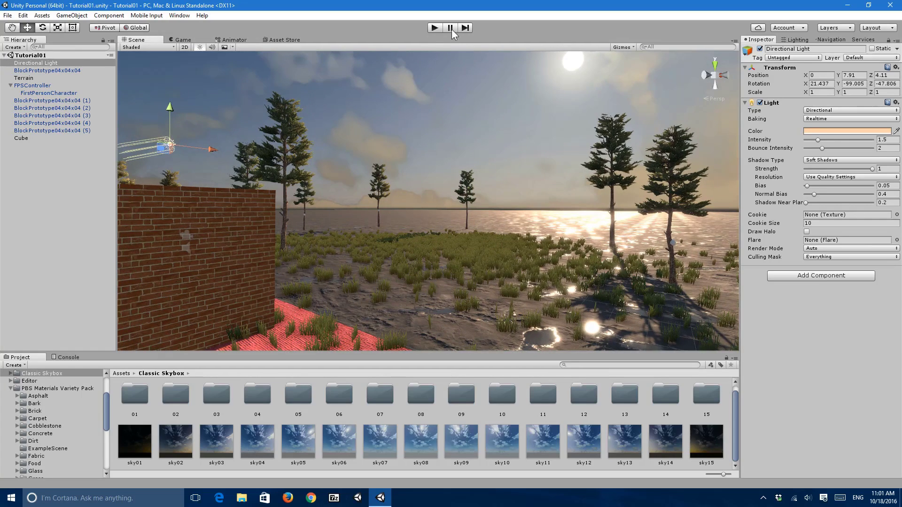
click(434, 27)
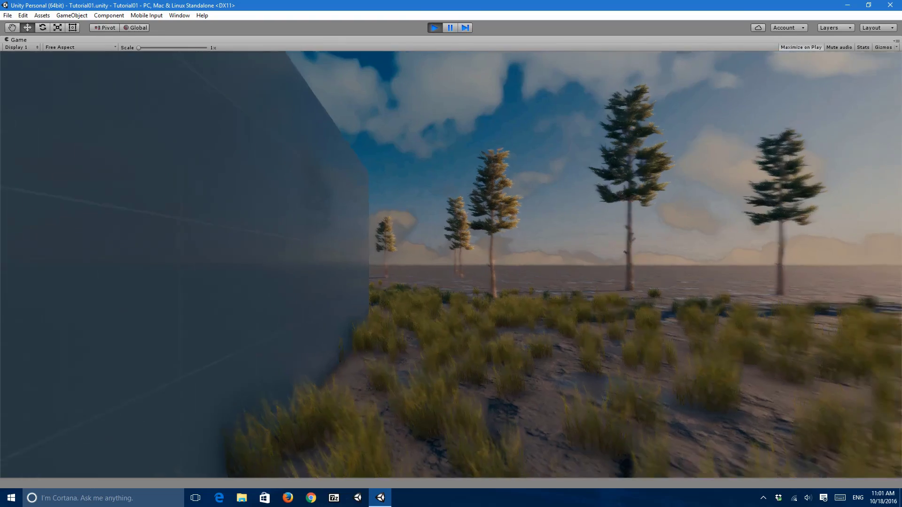
key(w)
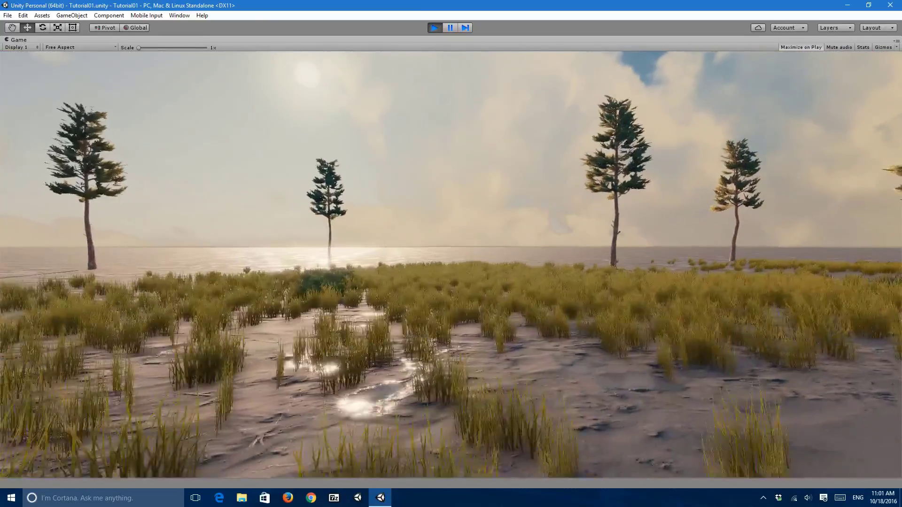
key(Escape)
key(ctrl+p)
Open the Player settings of the project and review the Rendering Path and Color Space options against the scene
right_drag(284, 219, 198, 225)
click(89, 236)
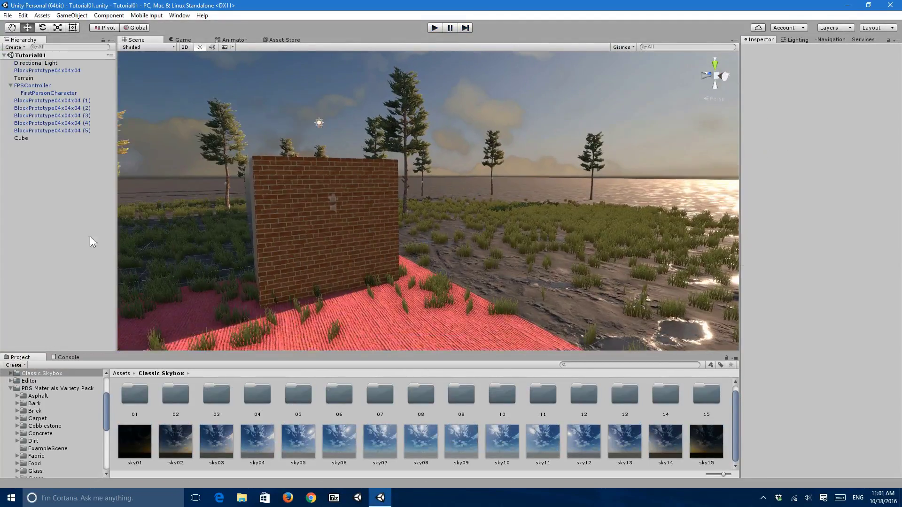
right_drag(357, 211, 303, 203)
scroll(303, 203, up, 8)
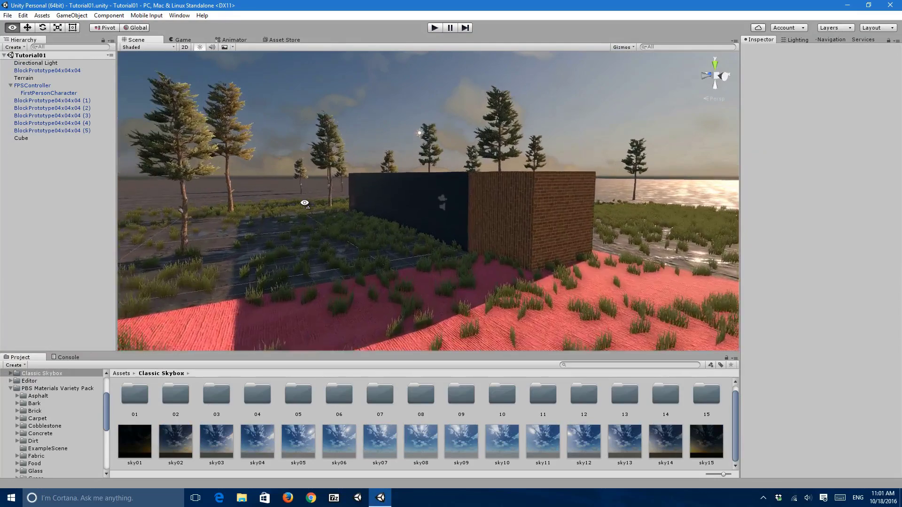
scroll(279, 414, up, 1)
click(23, 15)
mouse_move(121, 252)
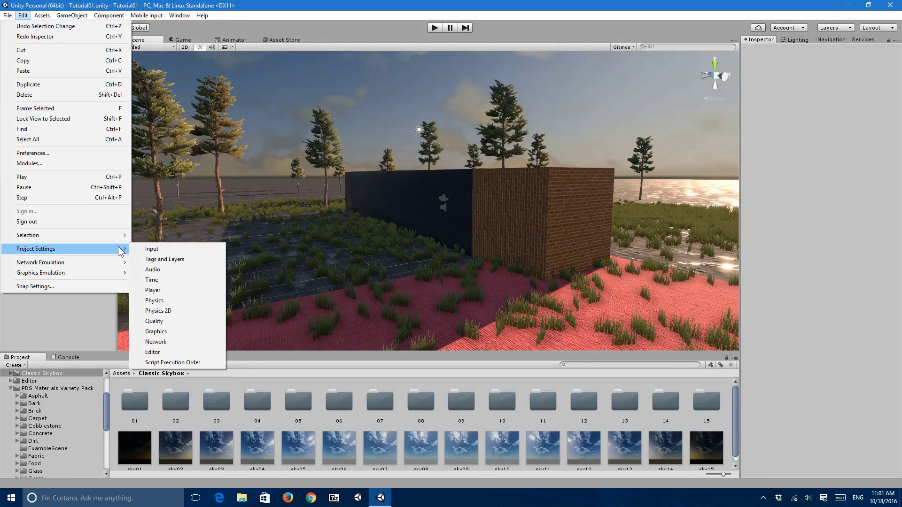
click(150, 290)
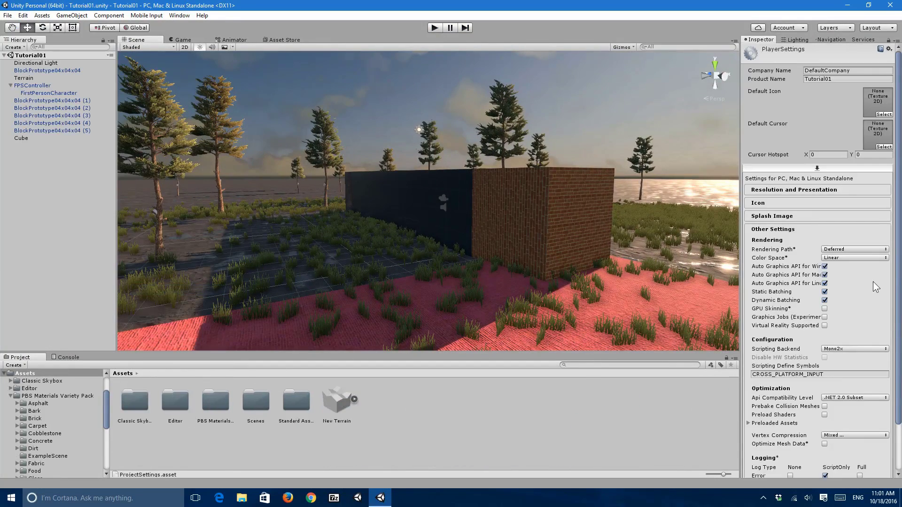
right_drag(558, 259, 570, 259)
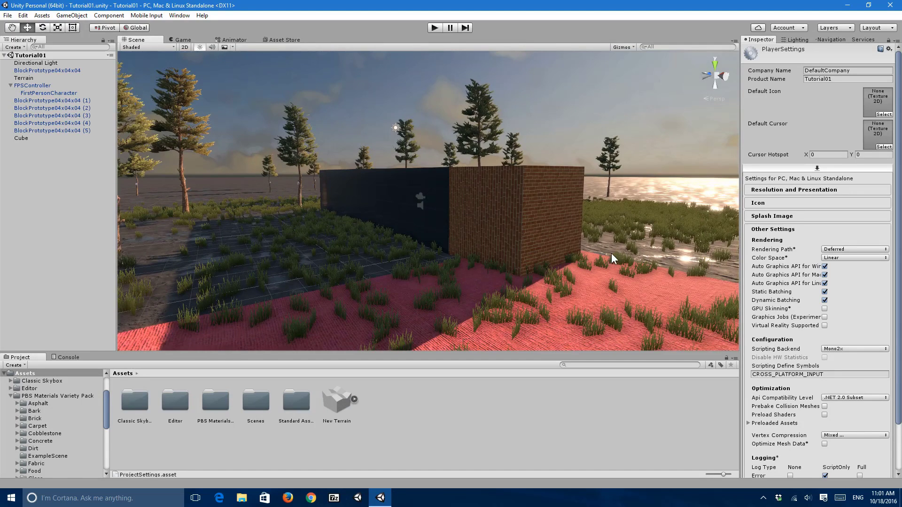
click(828, 260)
right_drag(454, 260, 520, 373)
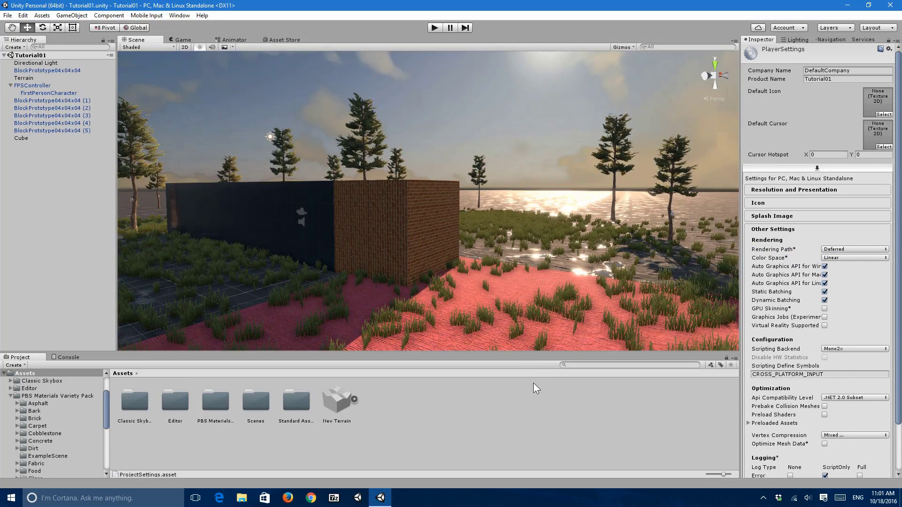
Undo and redo the Rendering Path change to compare Forward with Deferred rendering in the scene
key(ctrl+z)
key(ctrl+y)
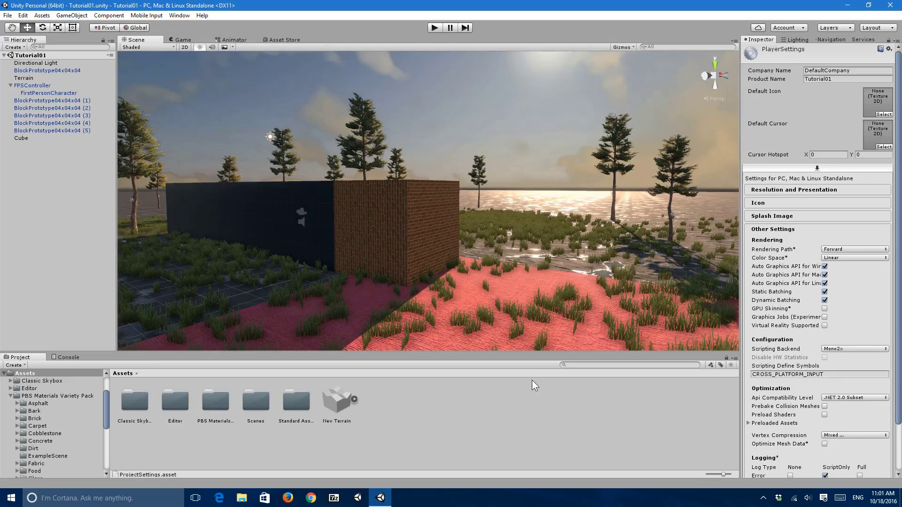
key(ctrl+z)
Build the scene's lighting with the current Lighting settings and look over the sunlit terrain
click(527, 385)
key(w)
right_drag(528, 261, 574, 219)
click(795, 39)
click(841, 439)
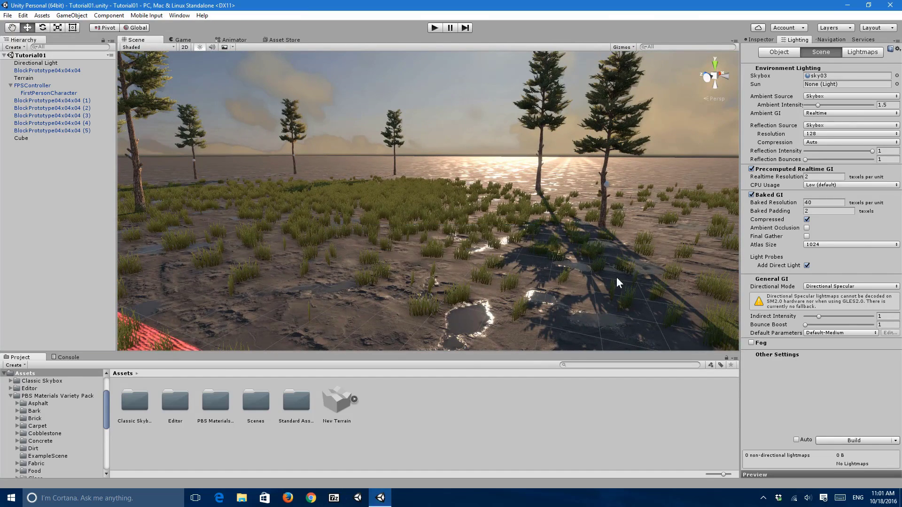
right_drag(616, 277, 559, 270)
Play the scene from the game view and walk across the fabric slab to inspect the grass and tree shadows
click(760, 40)
click(183, 39)
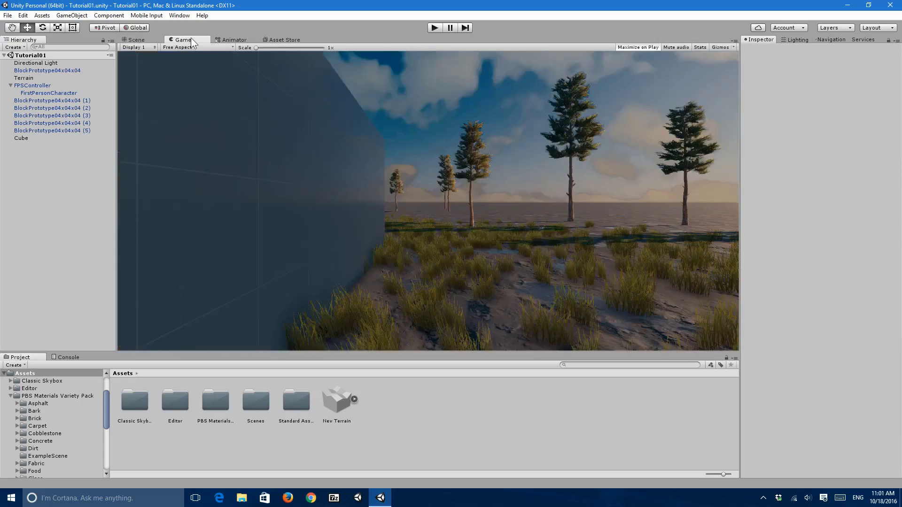
click(433, 28)
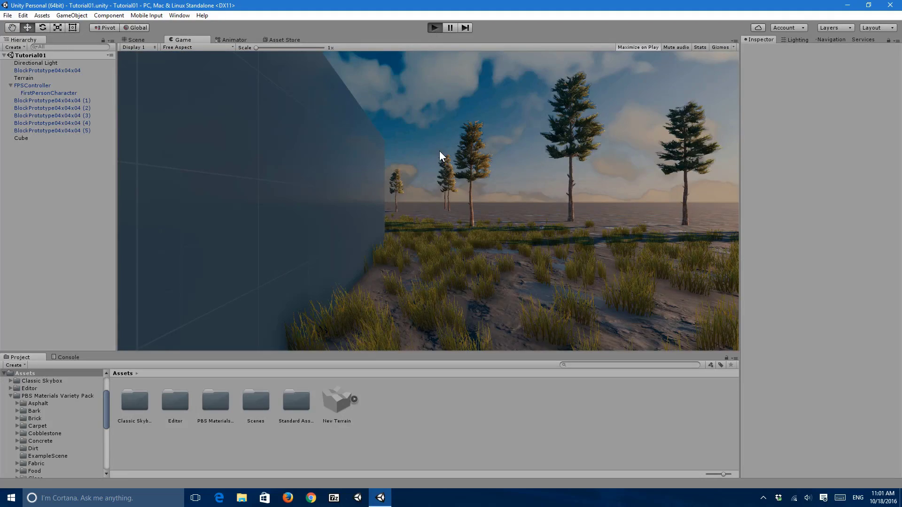
key(w)
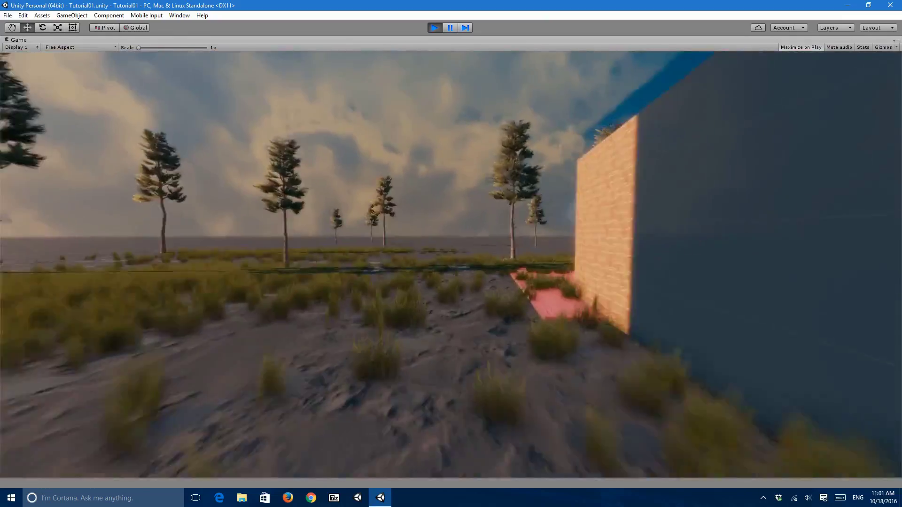
key(w)
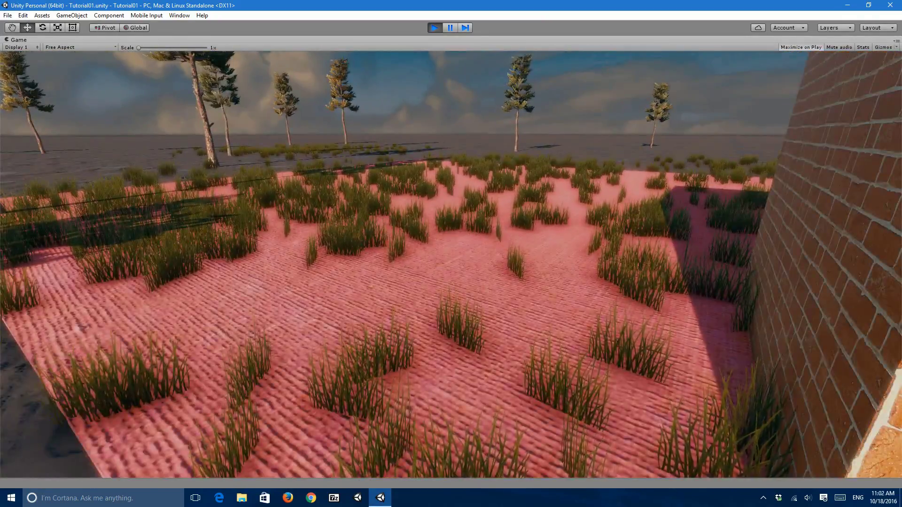
key(w)
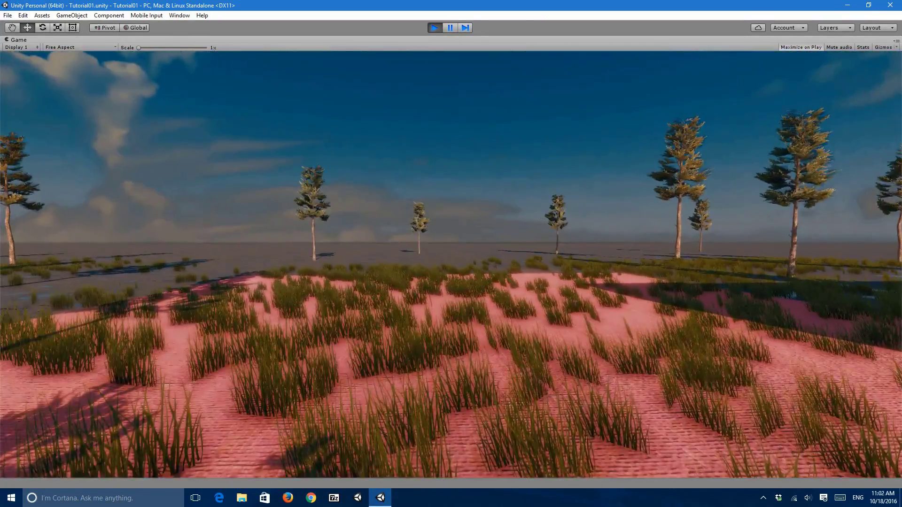
key(w)
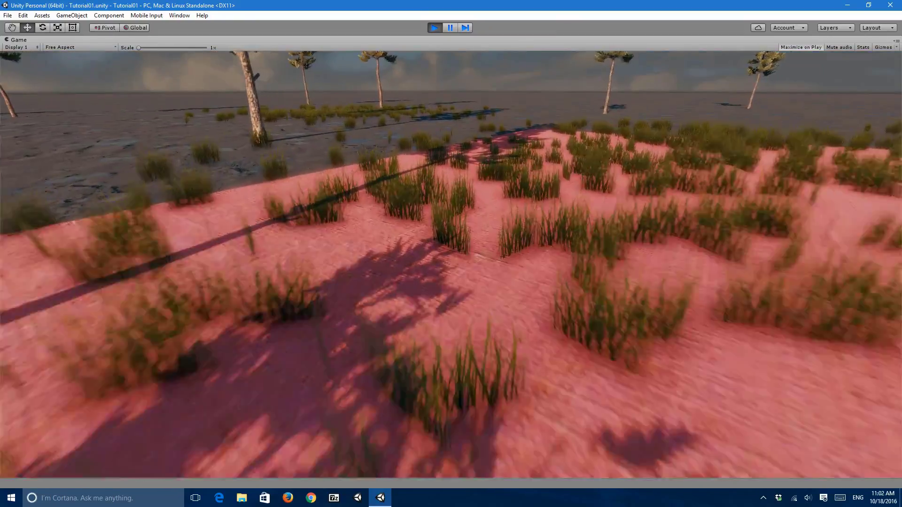
key(w)
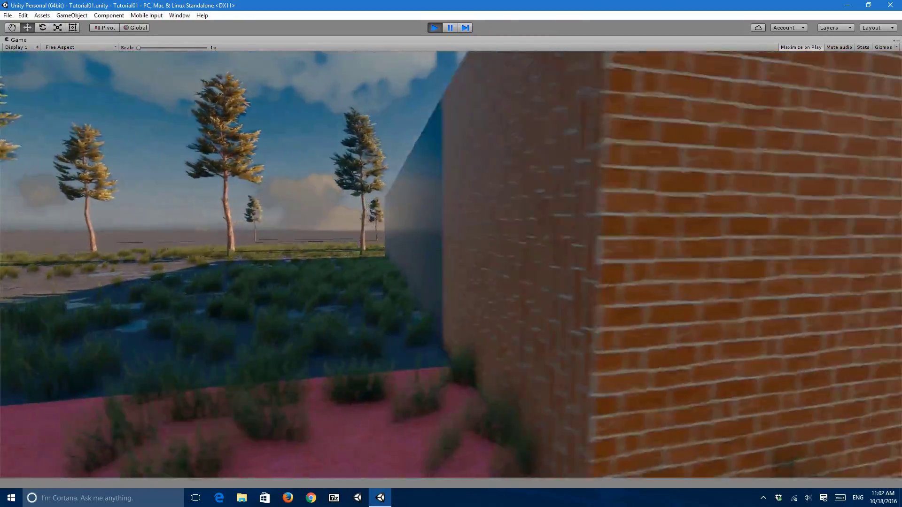
Walk along the brick and dark blue wall to examine the reflections on its surface, and stop the game
key(d)
key(a)
key(w)
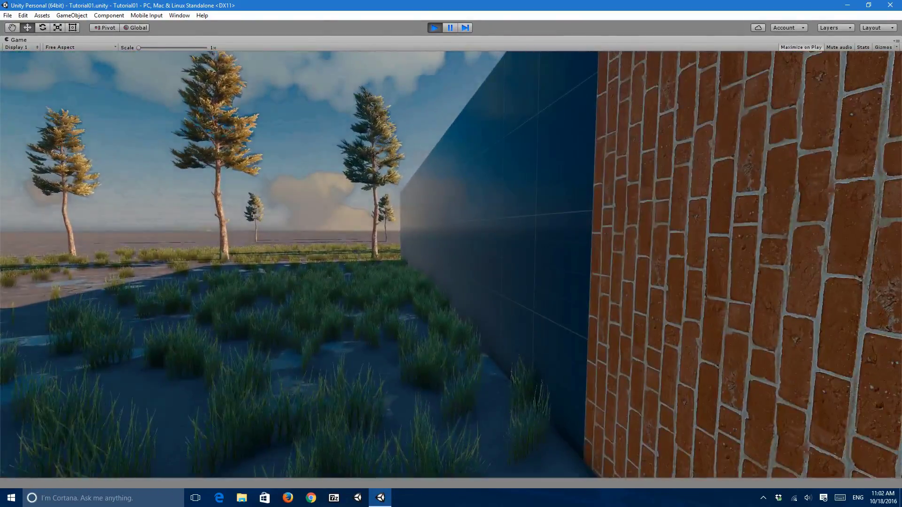
key(w)
key(d)
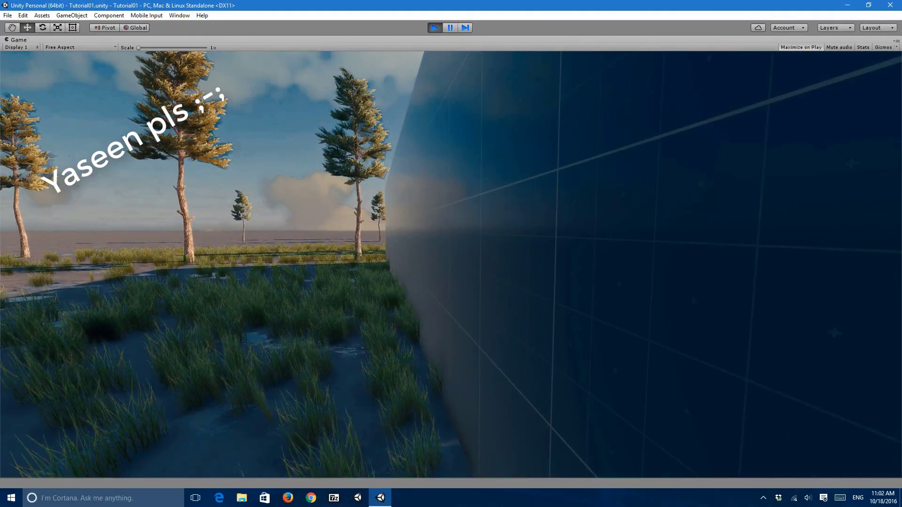
key(s)
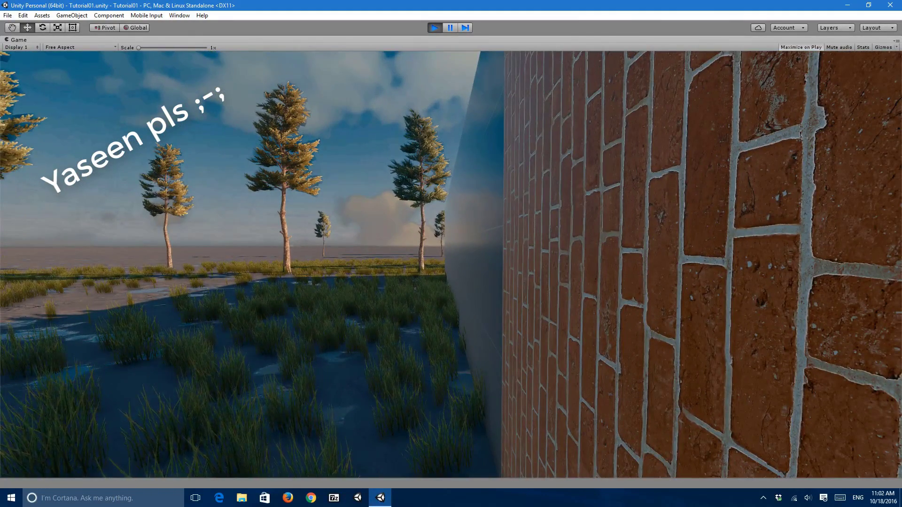
key(Escape)
key(ctrl+p)
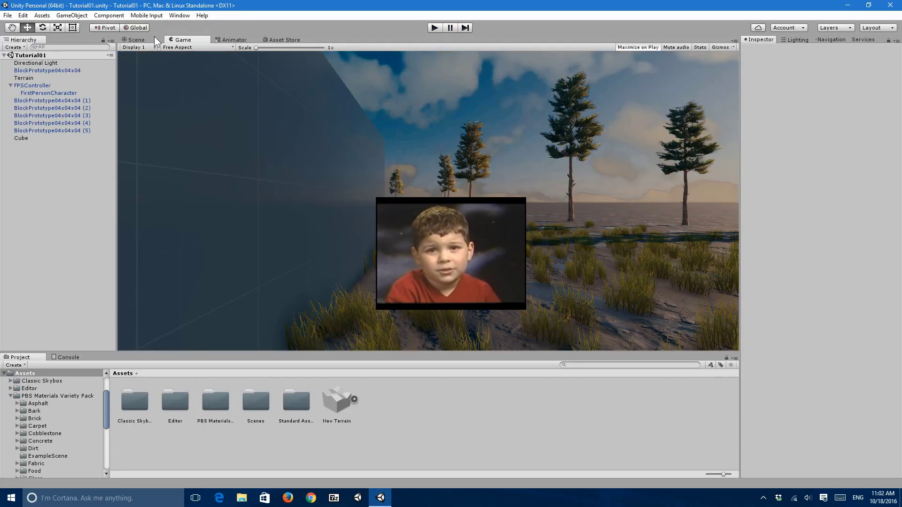
Return to the scene view and add a Reflection Probe near the block wall
click(154, 37)
key(s)
right_drag(300, 188, 255, 199)
key(w)
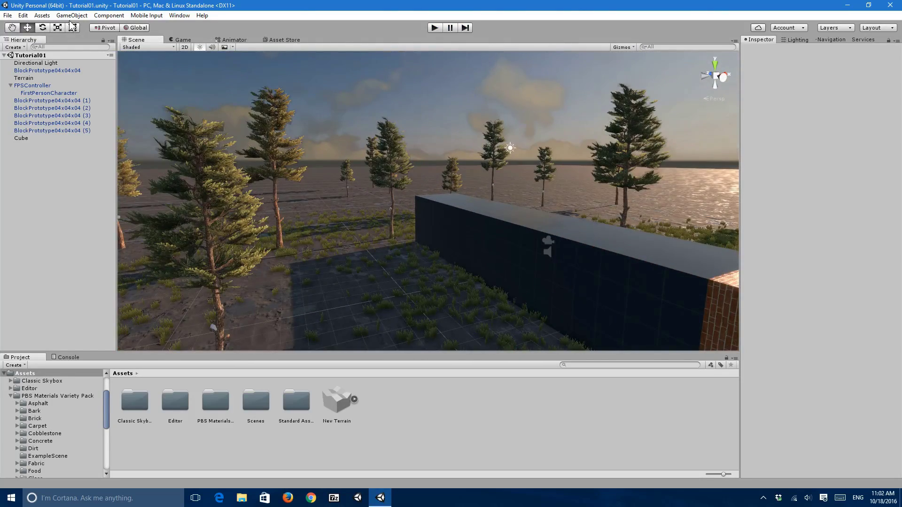
click(72, 16)
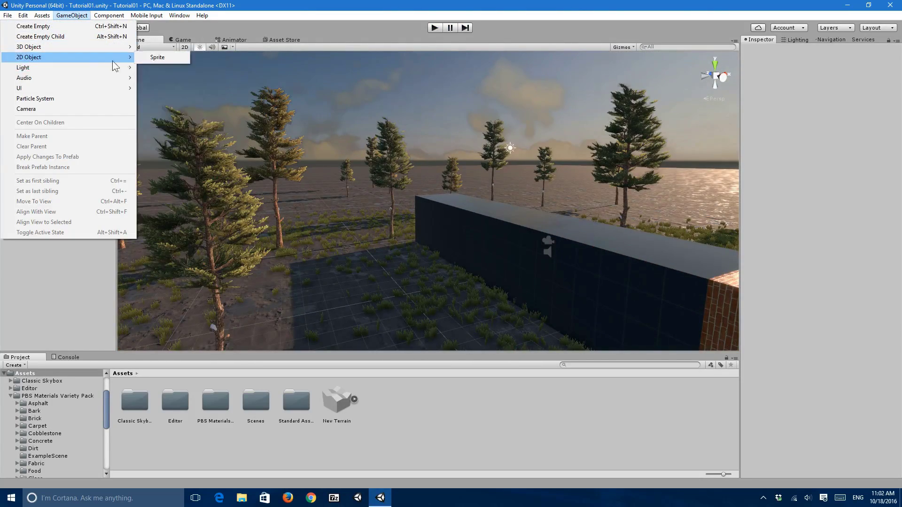
mouse_move(128, 70)
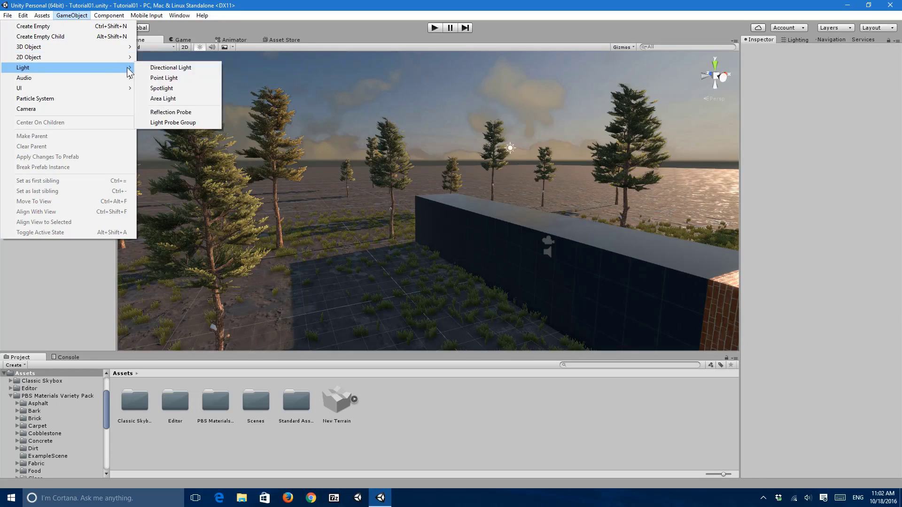
click(162, 115)
Move the Reflection Probe horizontally to the area beside the block wall, at about X -9.14, Z 1.94
key(s)
right_drag(481, 179, 511, 207)
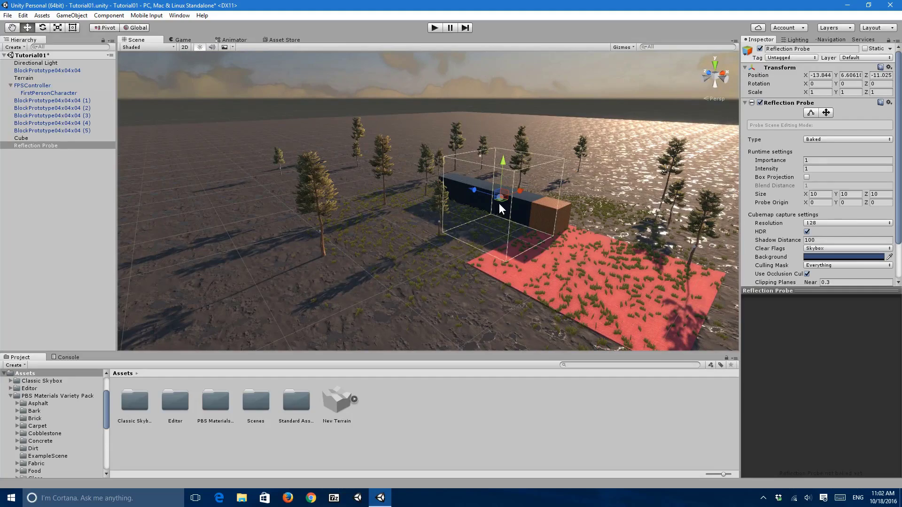
drag(499, 202, 448, 176)
right_drag(447, 176, 417, 174)
key(w)
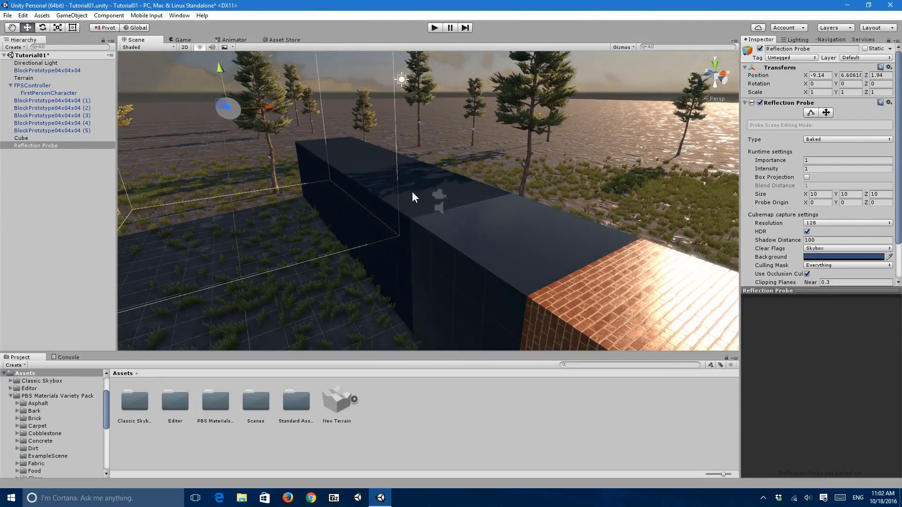
right_drag(438, 204, 419, 202)
right_drag(435, 248, 381, 207)
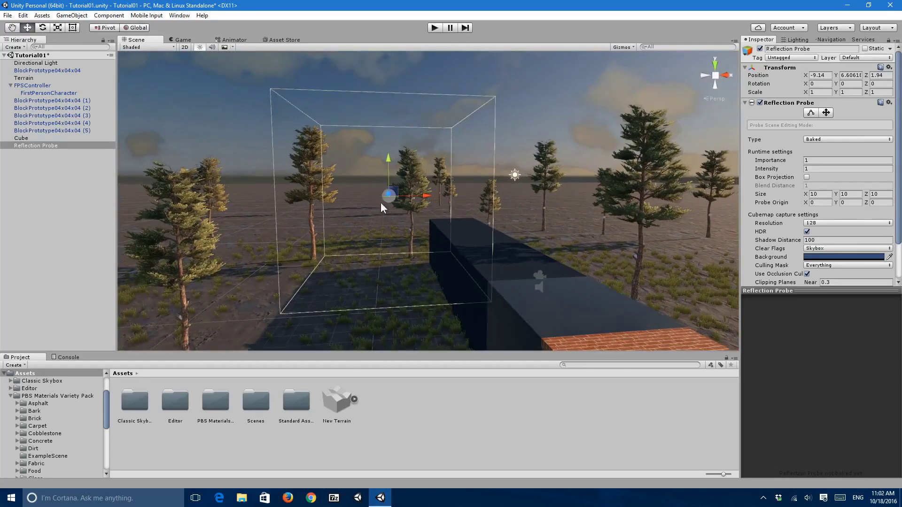
Lower the Reflection Probe to about Y 5.18 beside the wall, undoing a stray move along the way
drag(386, 185, 400, 202)
right_drag(400, 202, 419, 222)
key(ctrl+z)
mouse_move(330, 113)
mouse_down()
mouse_move(331, 136)
mouse_move(330, 126)
mouse_up()
key(e)
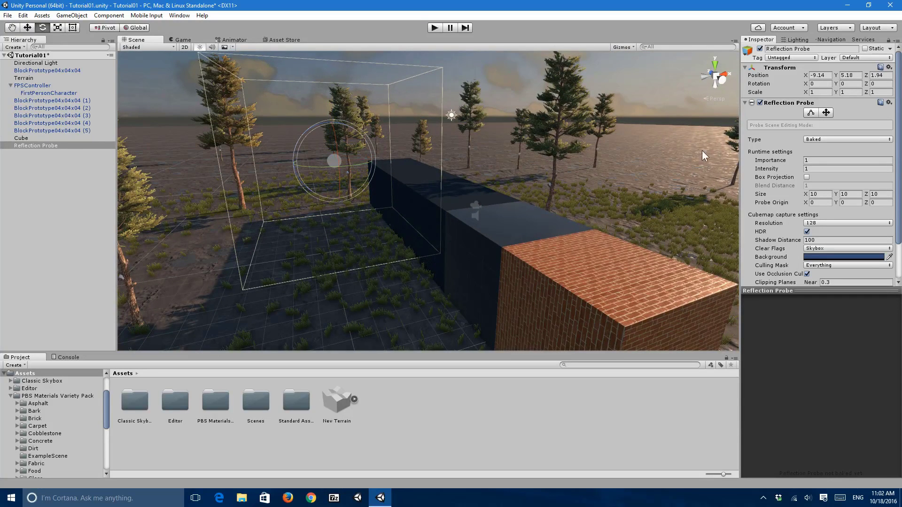
Lower the top face of the Reflection Probe's projection bounds to make the box 5 units high
click(807, 113)
right_drag(345, 104, 335, 95)
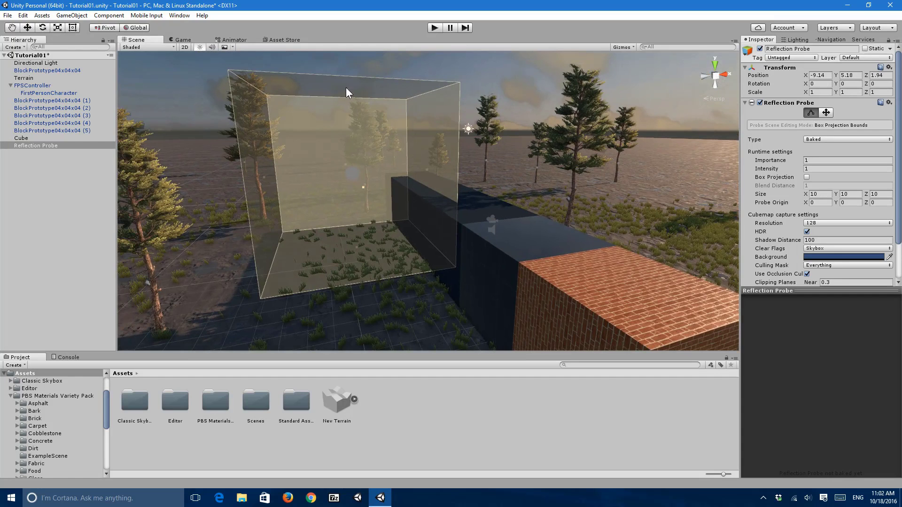
drag(347, 88, 357, 170)
key(w)
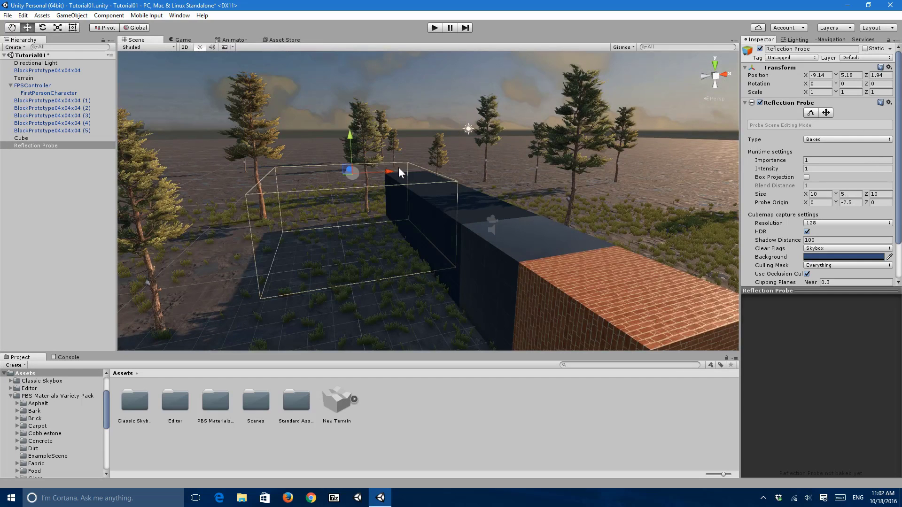
Shift the Reflection Probe over the wall to about X -4.37 and extend its bounds along the wall to about 20.6 units in Z
click(807, 114)
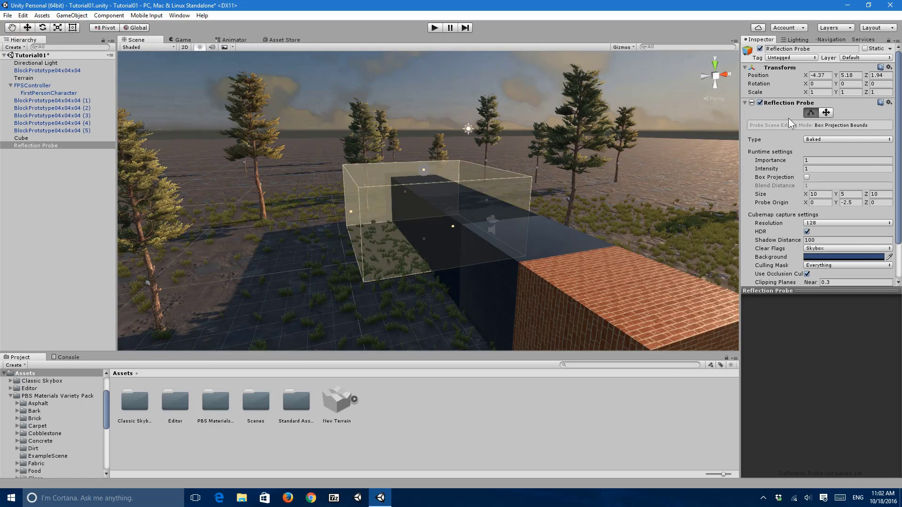
drag(451, 224, 635, 334)
right_drag(493, 234, 366, 189)
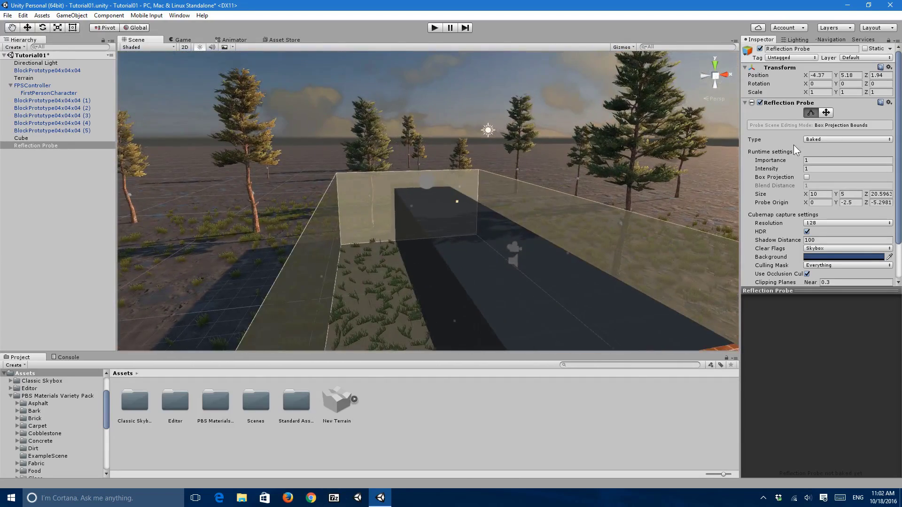
Move the probe's origin down and out in front of the dark blue wall face, to position about X -7.43, Y 2.22
click(826, 113)
drag(437, 155, 438, 201)
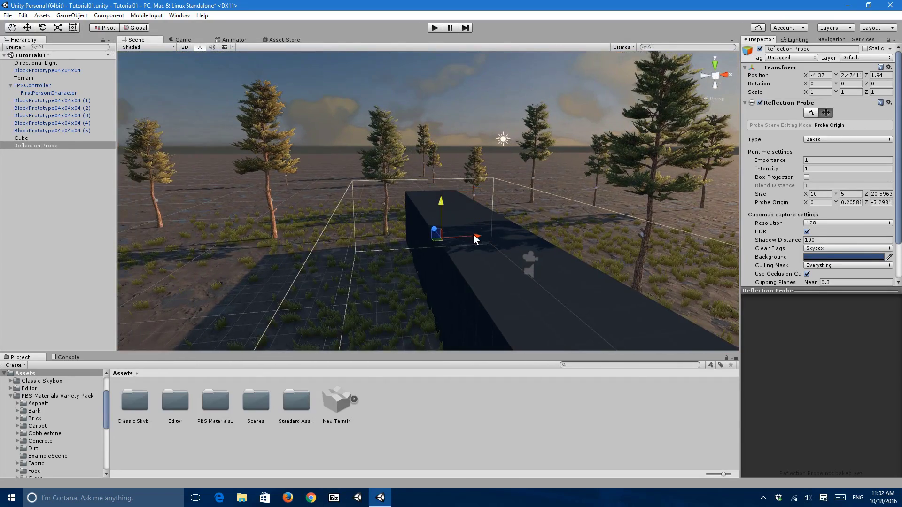
right_drag(384, 216, 407, 211)
key(s)
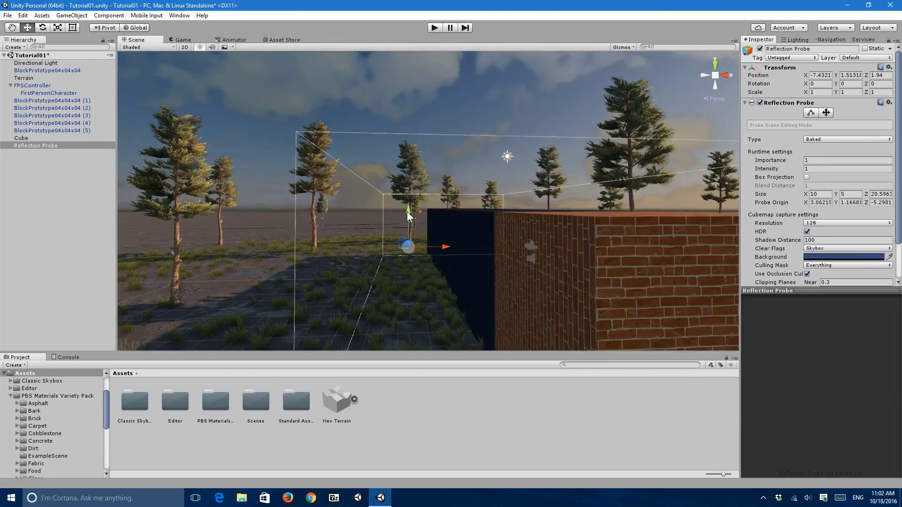
click(809, 113)
scroll(818, 188, down, 1)
click(811, 84)
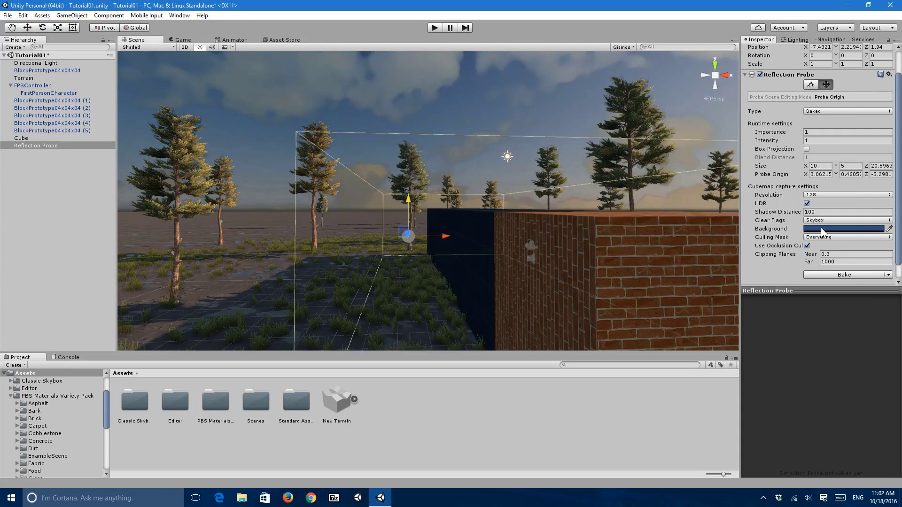
Set the Reflection Probe's type to Realtime and examine the wall's reflections up close
scroll(822, 231, down, 1)
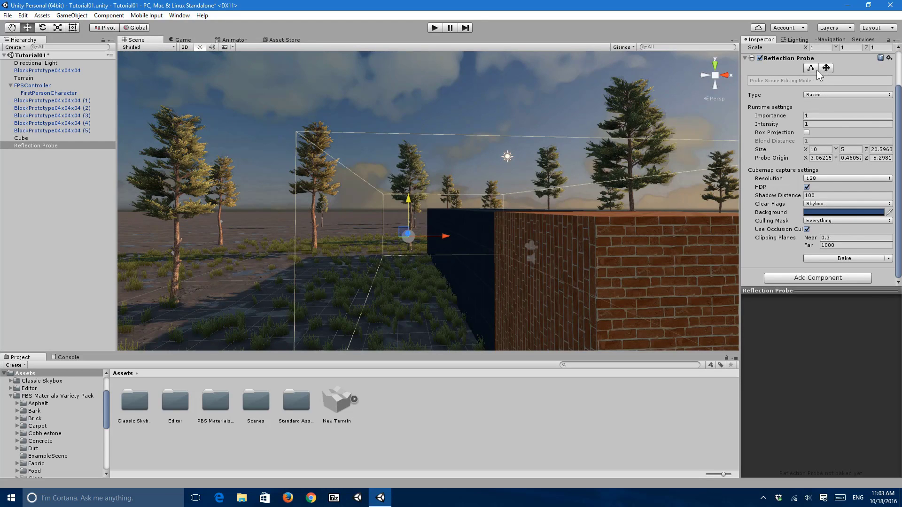
click(824, 95)
click(825, 124)
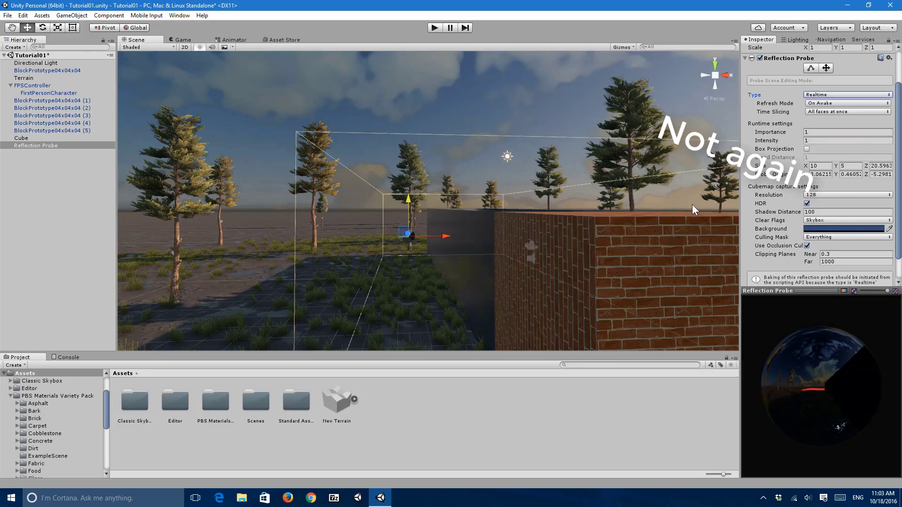
key(w)
right_drag(608, 224, 586, 236)
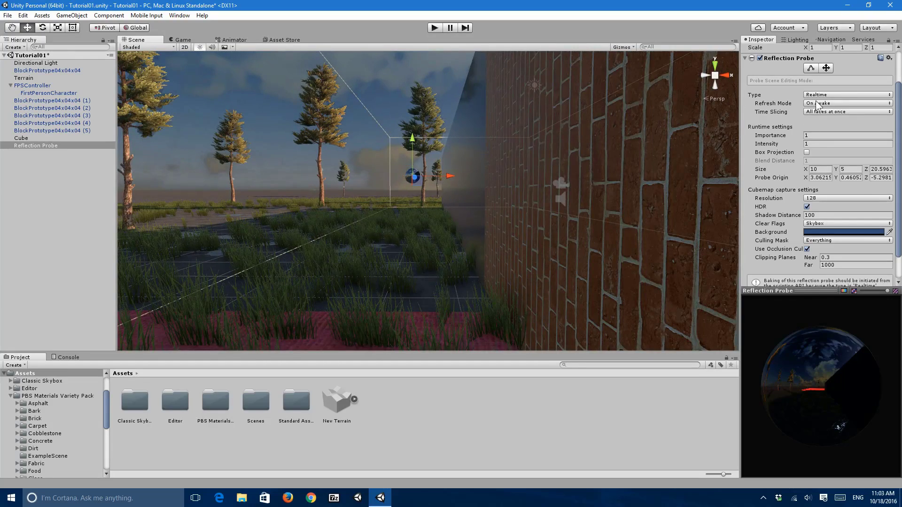
Try Box Projection on the Reflection Probe while shifting its origin sideways, and turn the option off again
click(807, 152)
right_drag(652, 173, 449, 128)
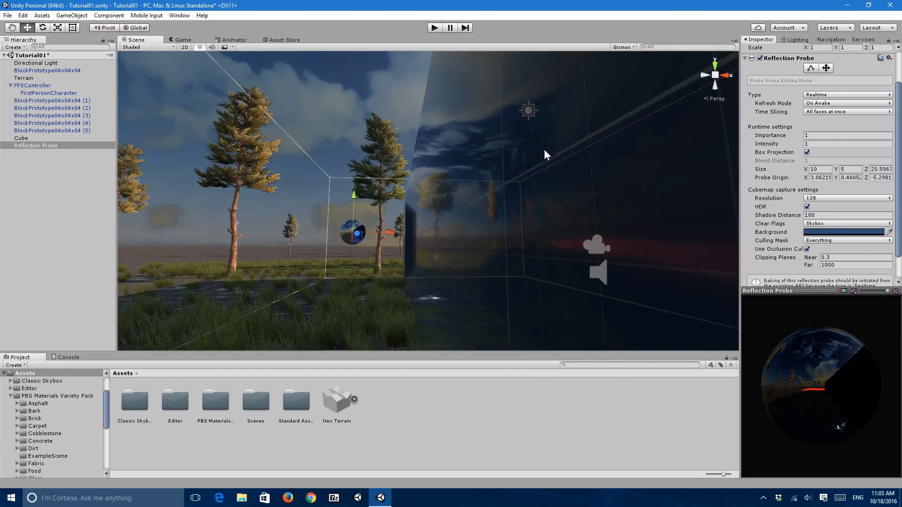
right_drag(544, 150, 528, 183)
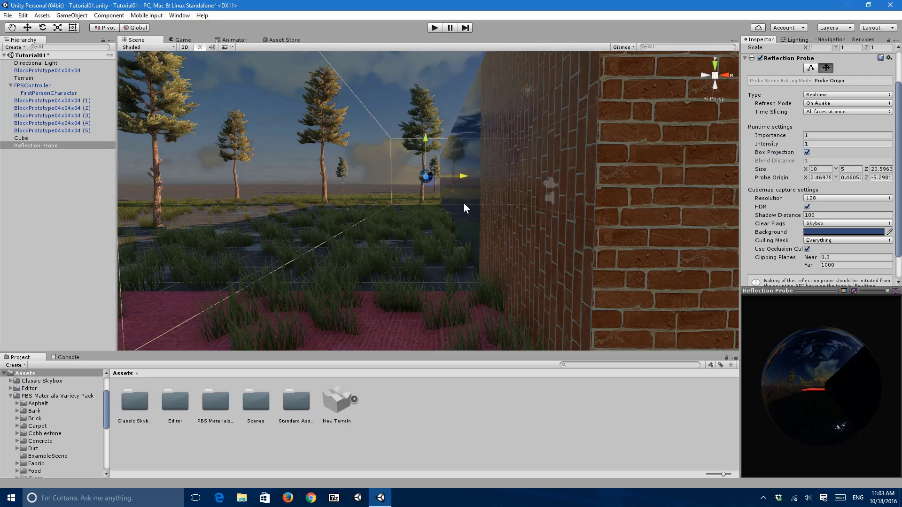
drag(563, 195, 413, 176)
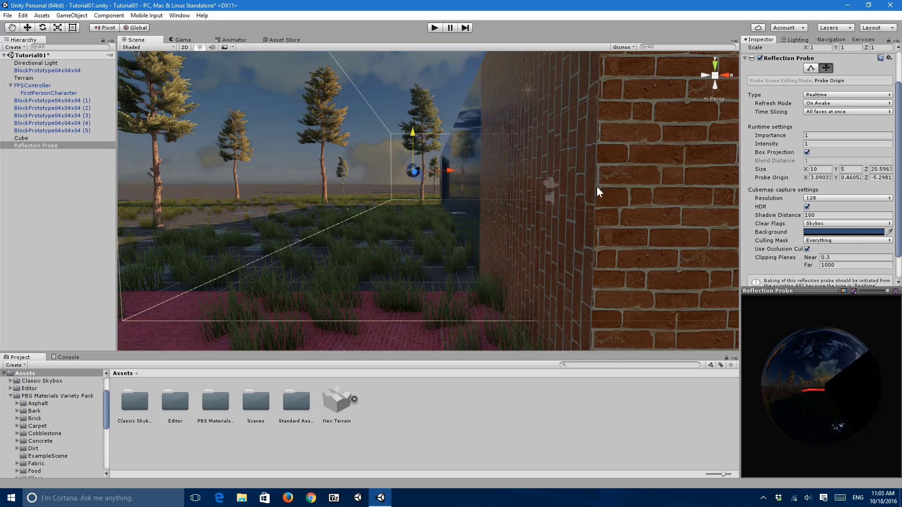
click(807, 152)
Reposition the Reflection Probe's origin beside the wall, to about X 3.51, Y 0.80
alt+drag(618, 169, 621, 159)
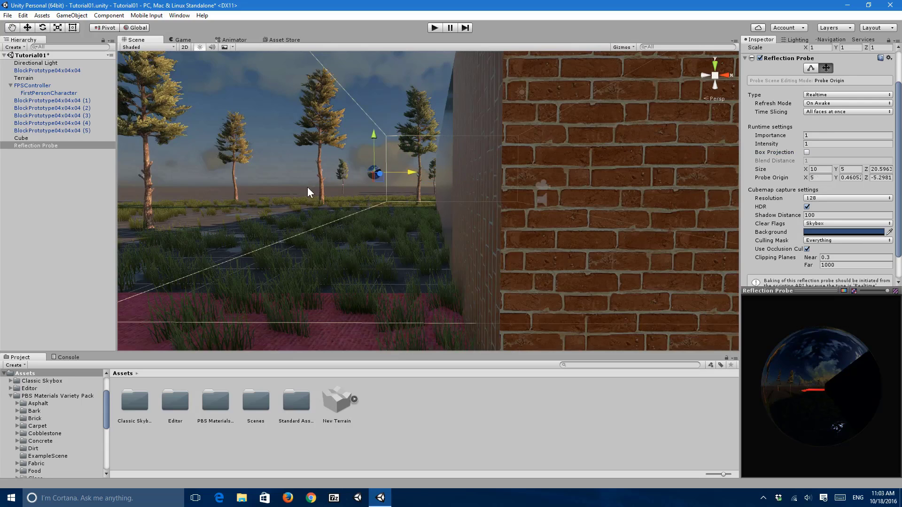
alt+drag(308, 191, 342, 151)
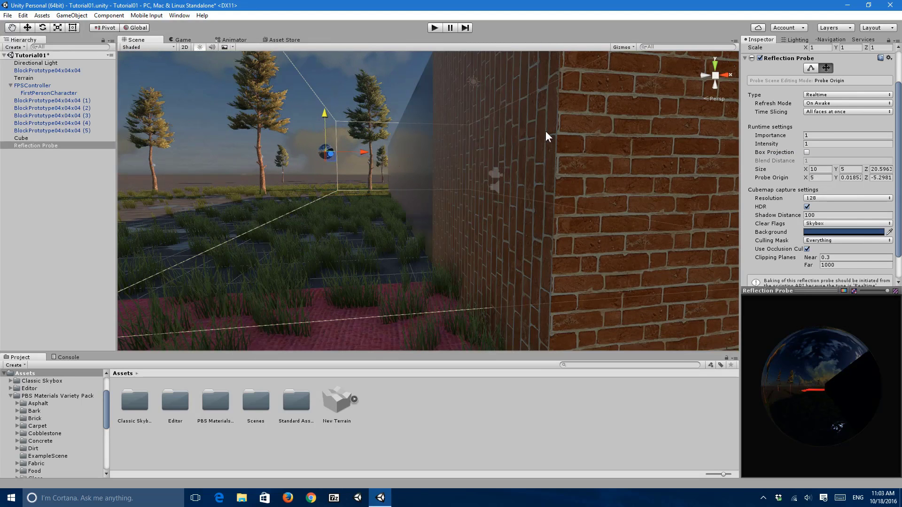
scroll(812, 240, down, 1)
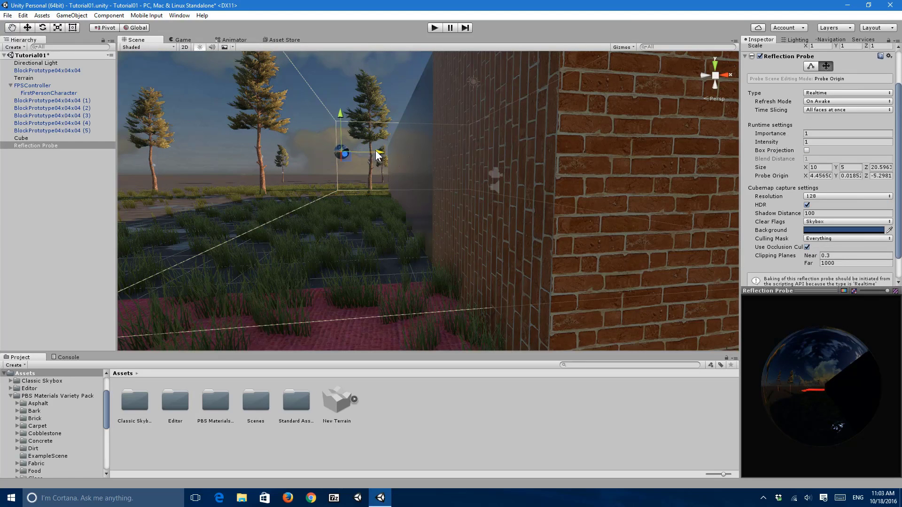
key(w)
key(s)
right_drag(460, 177, 461, 223)
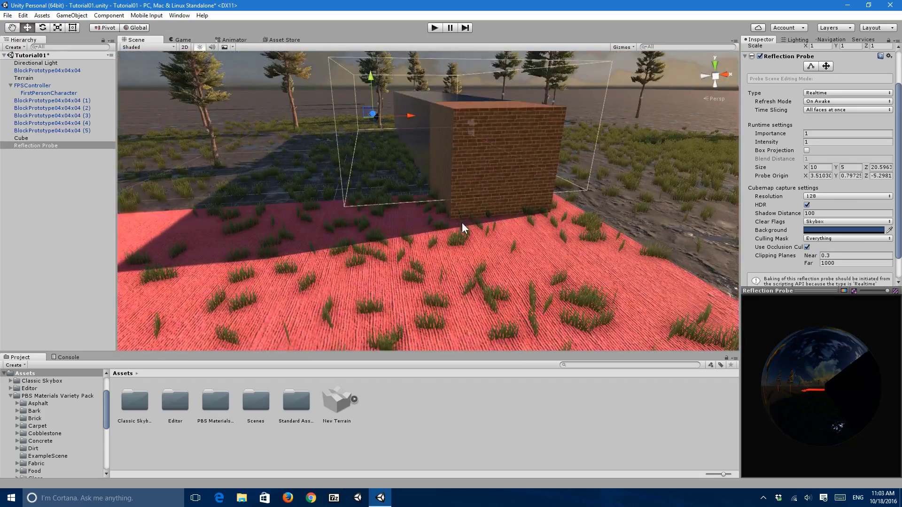
Deselect the probe, play the scene and walk along the dark blue wall to examine its reflections
click(559, 447)
right_drag(545, 310, 625, 290)
key(w)
alt+drag(625, 289, 399, 56)
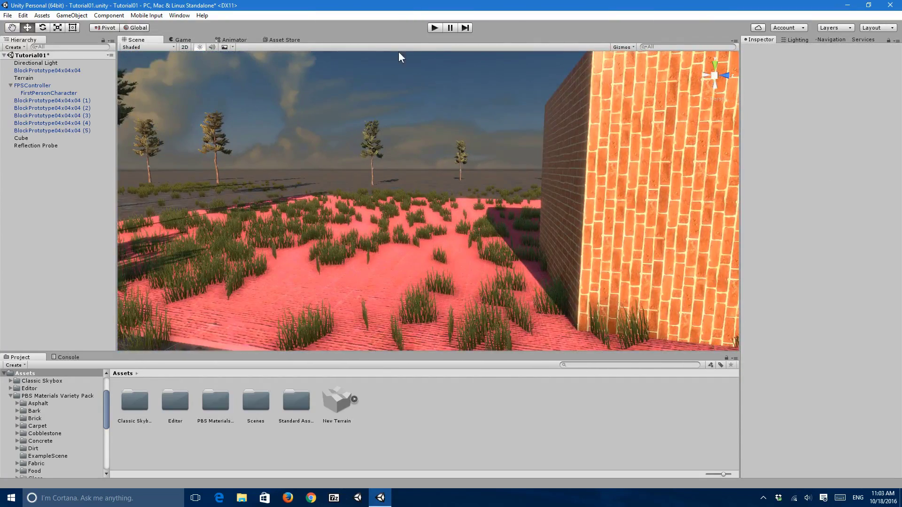
click(433, 31)
key(w)
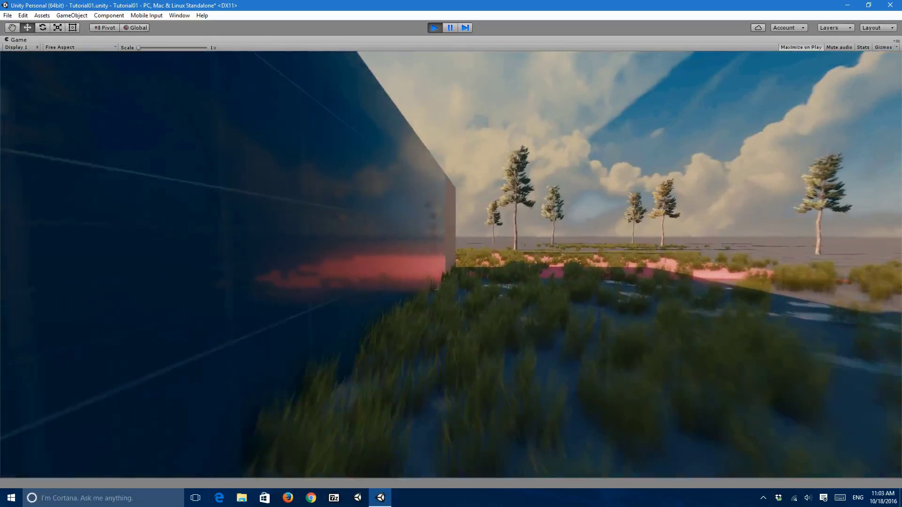
key(w)
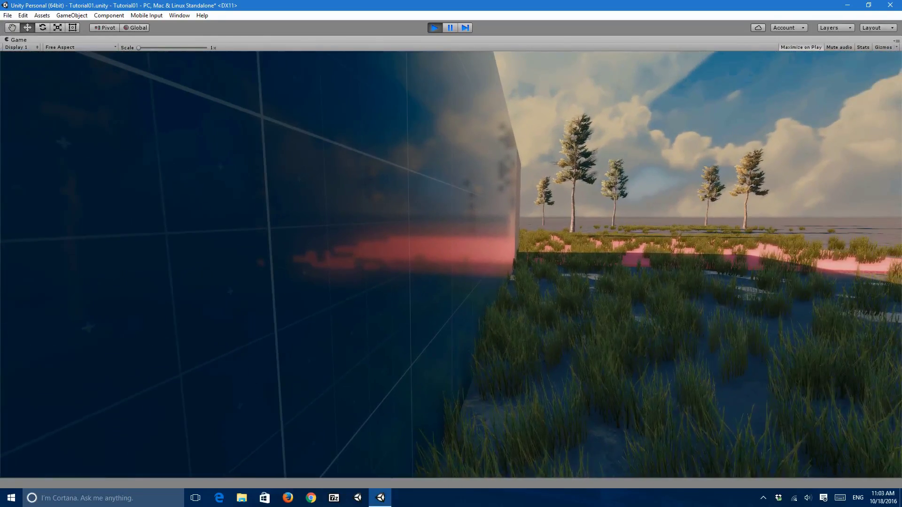
Turn off Maximize on Play and show the running game inside the regular editor layout
key(Escape)
click(793, 48)
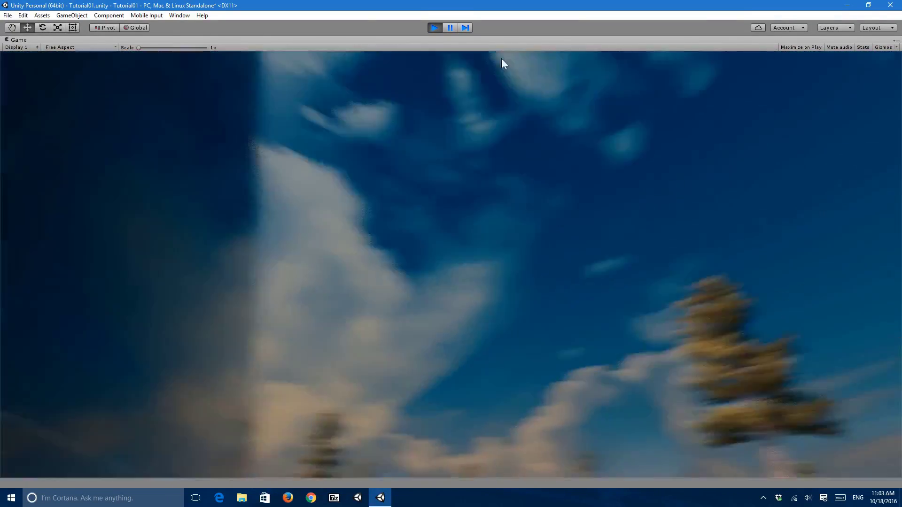
click(449, 27)
key(alt+Tab)
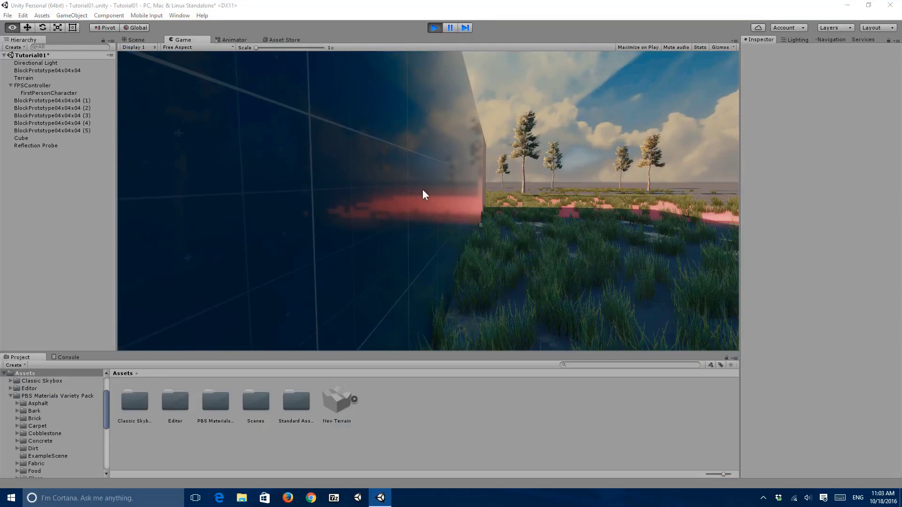
Try cubemap resolutions 256, 512 and 1024 on the Reflection Probe in the running game, and revert to 128
click(56, 146)
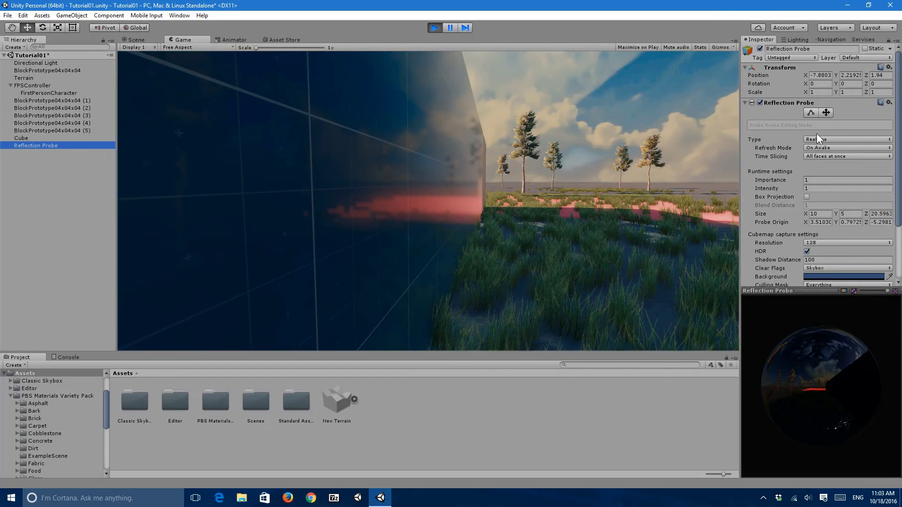
click(816, 135)
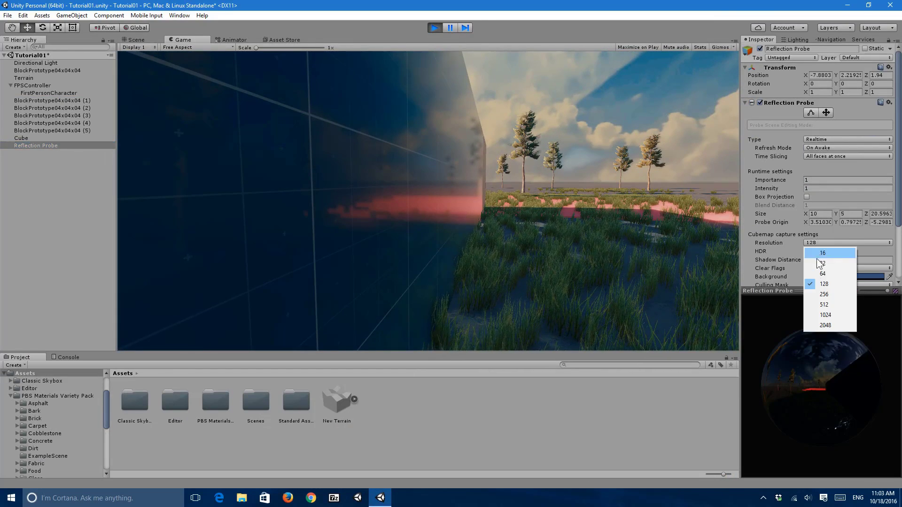
click(822, 294)
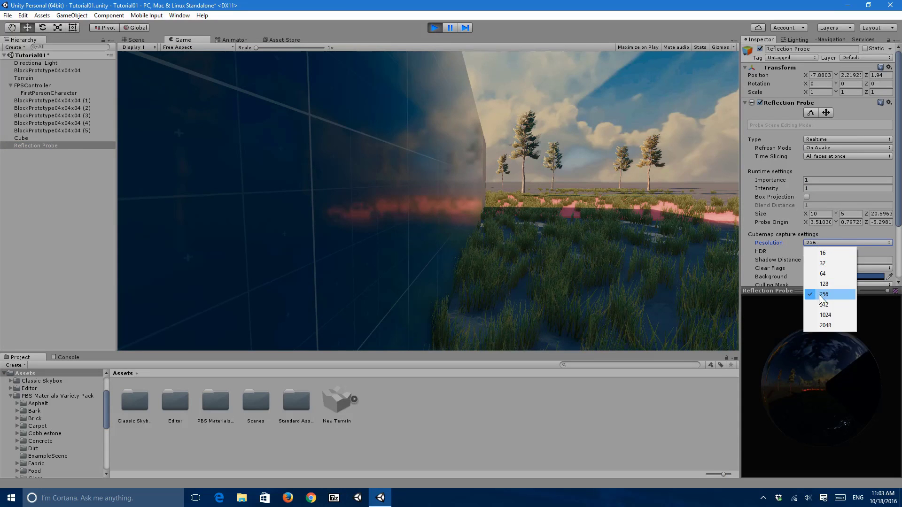
scroll(820, 248, down, 3)
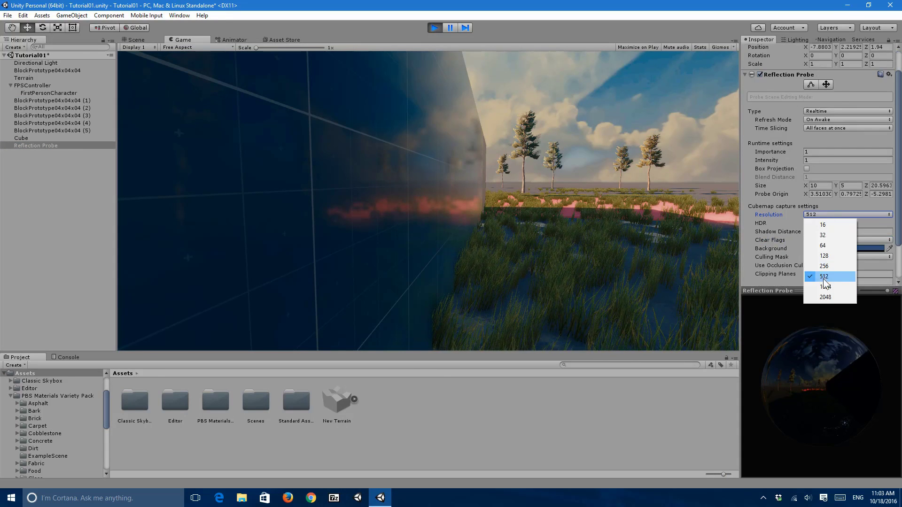
scroll(819, 251, down, 1)
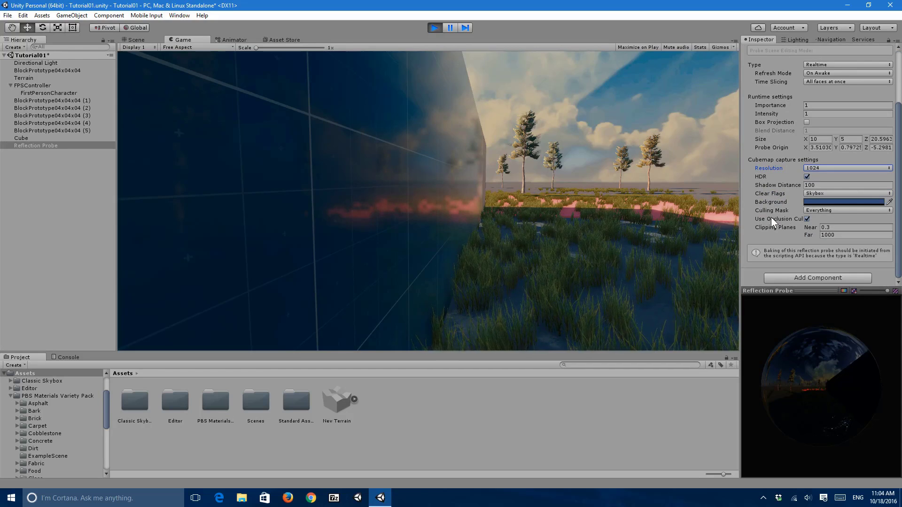
key(ctrl+z)
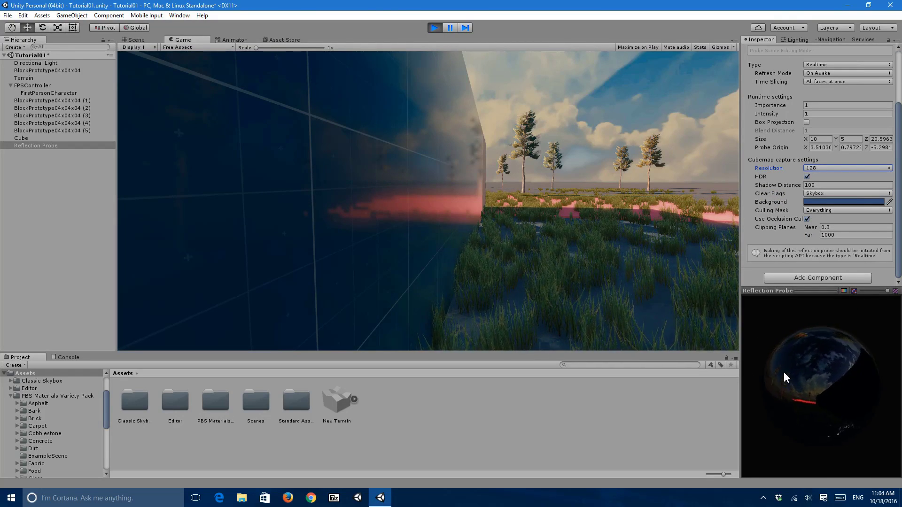
Return control to the running game and move around the dark blue wall to inspect its reflections from several angles
click(703, 266)
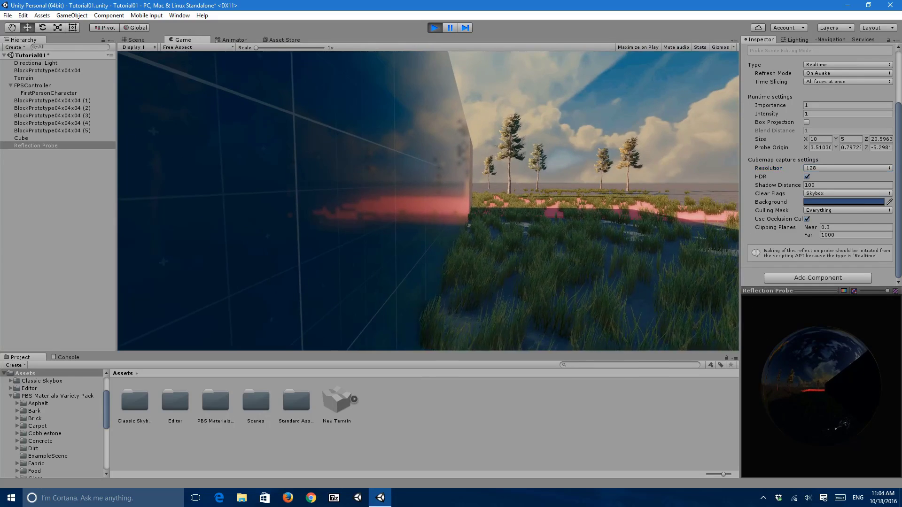
key(d)
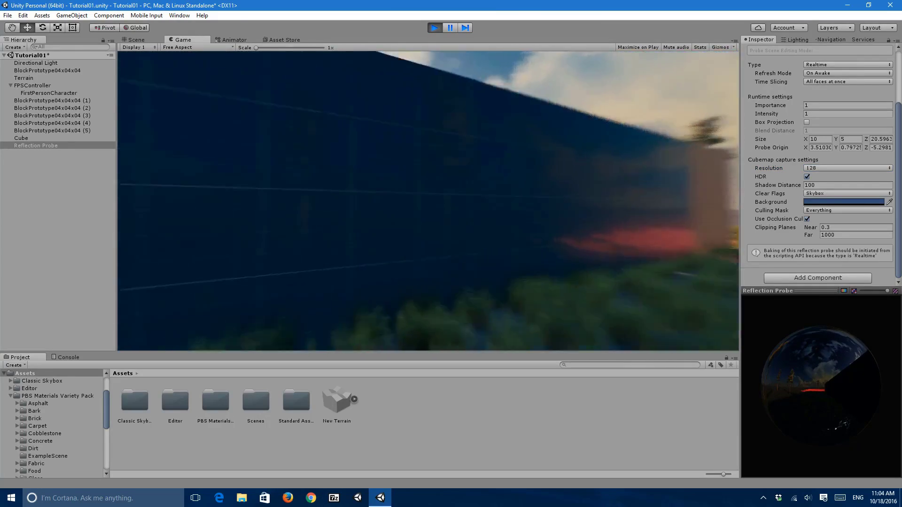
key(s)
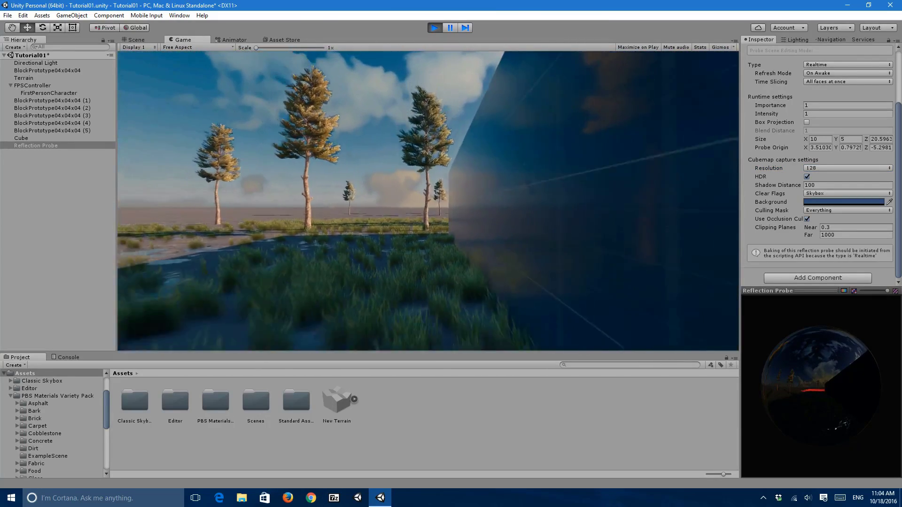
Walk from the dark blue wall around the brick block in the running game to examine its shaded and sunlit faces
key(s)
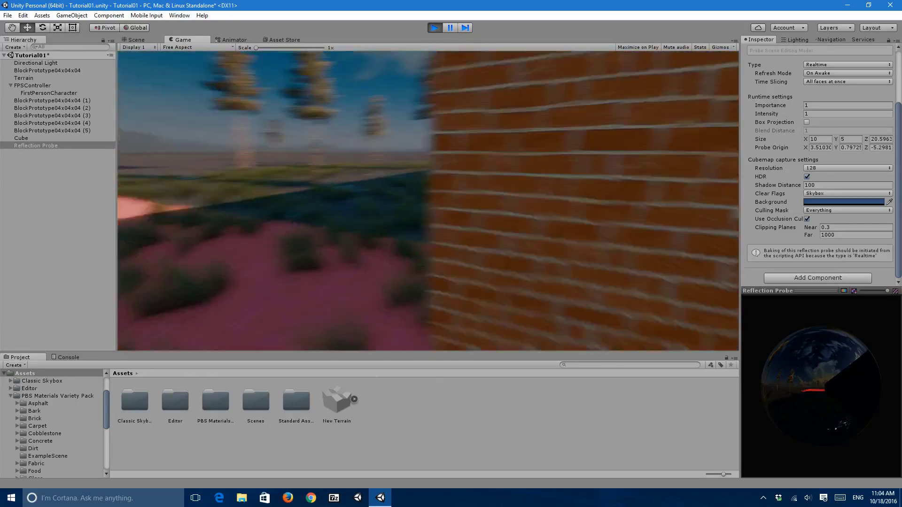
key(s)
key(w)
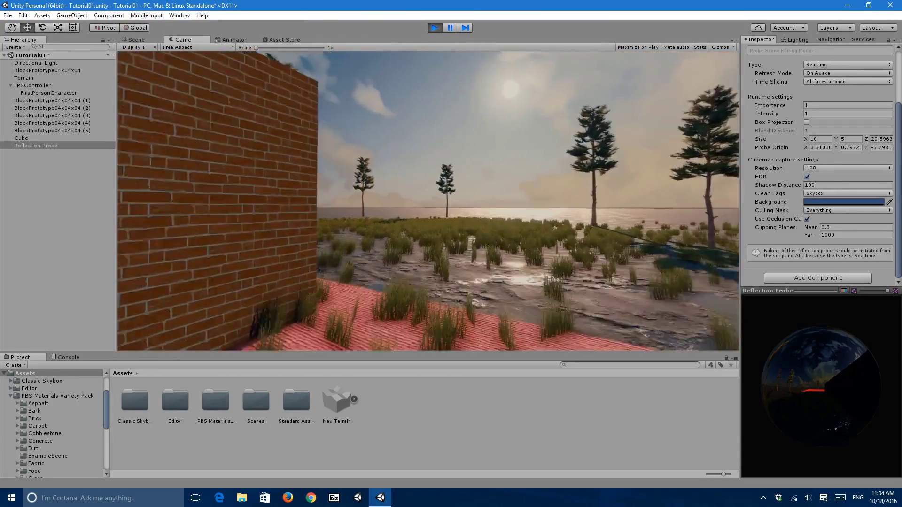
key(w)
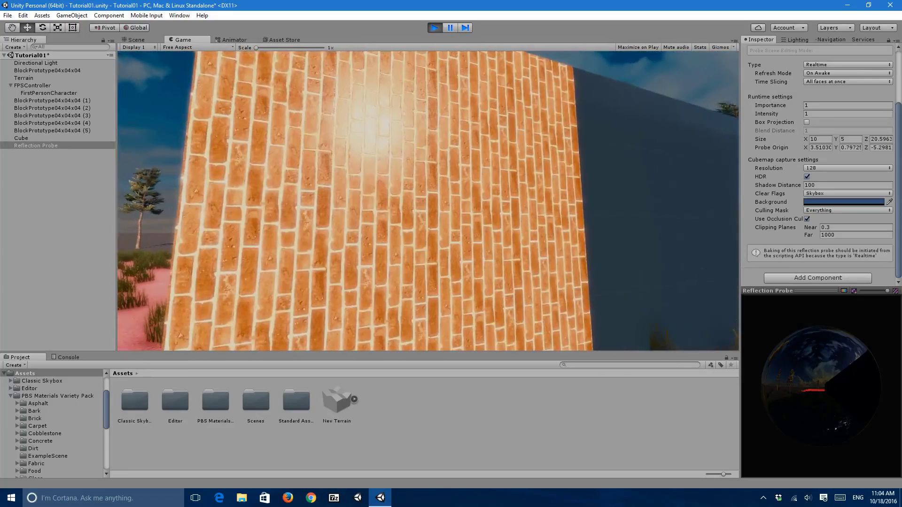
key(w)
key(s)
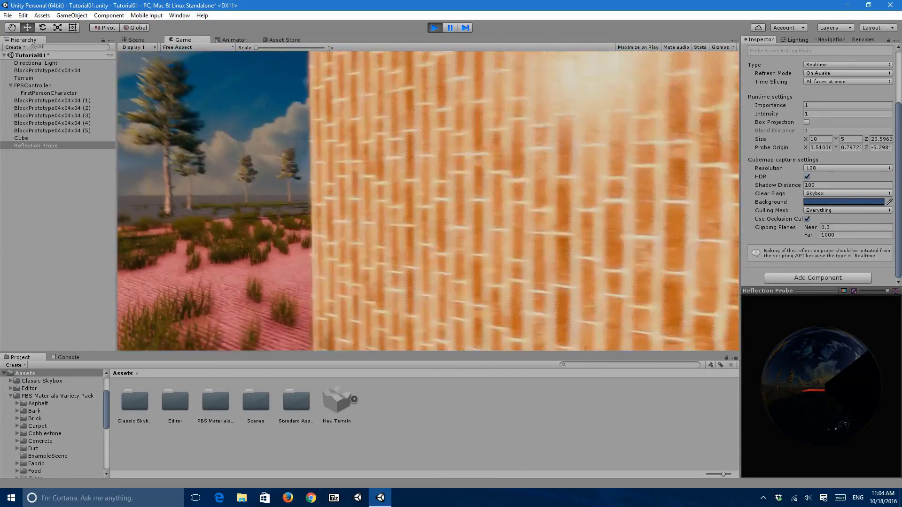
key(w)
Jump and walk close along the brick block to inspect its texture, back away over the red slab, and stop the game
key(space)
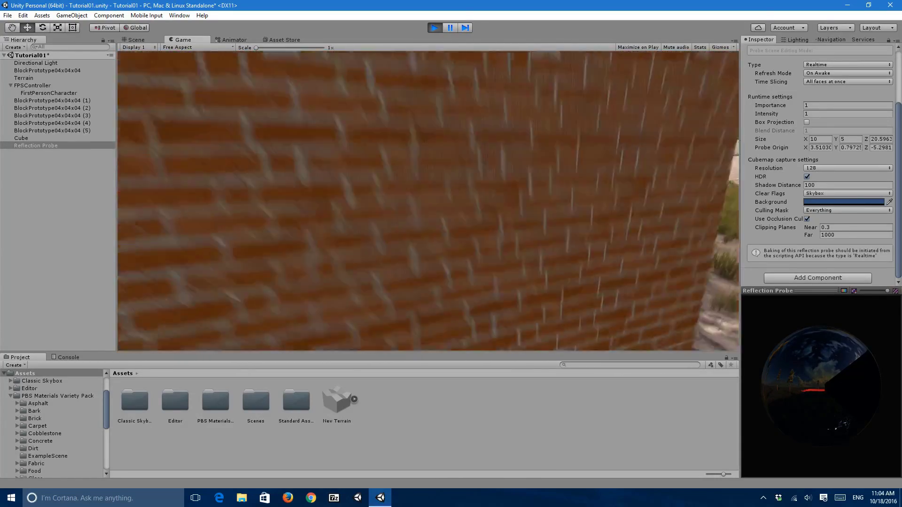
key(space)
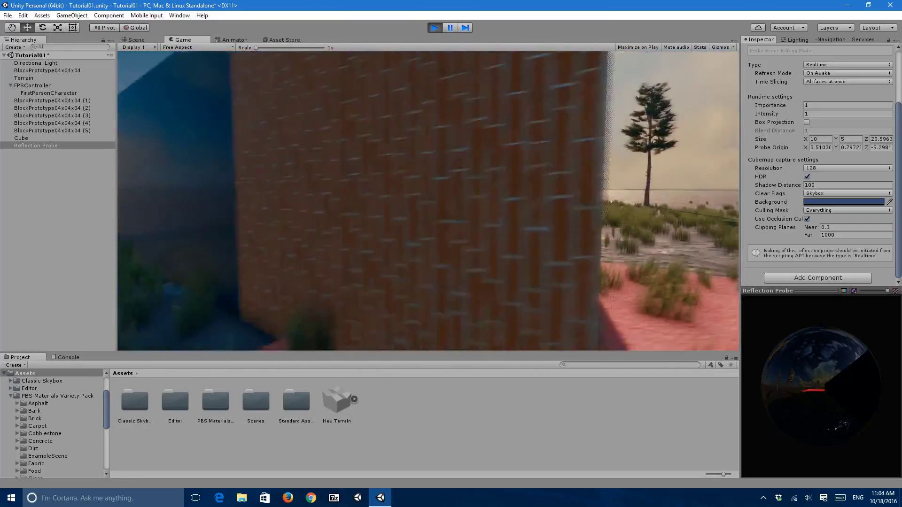
key(space)
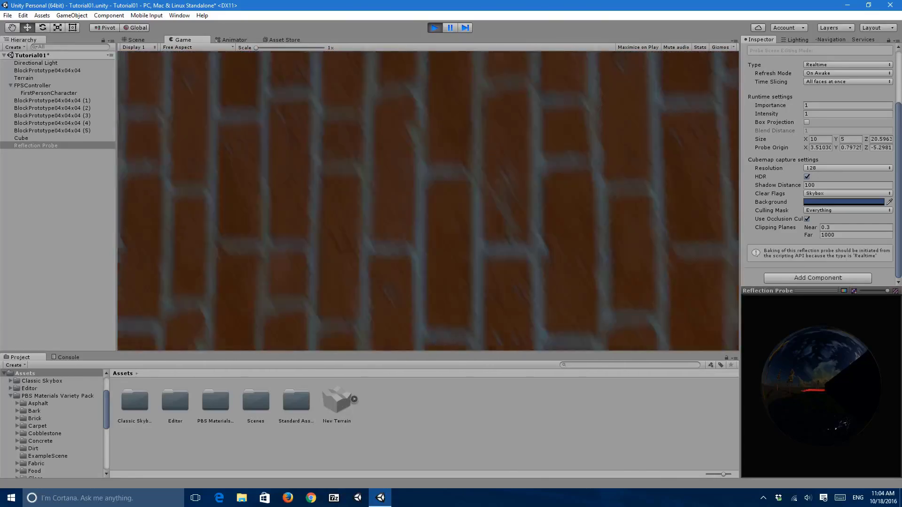
key(space)
key(d)
key(w)
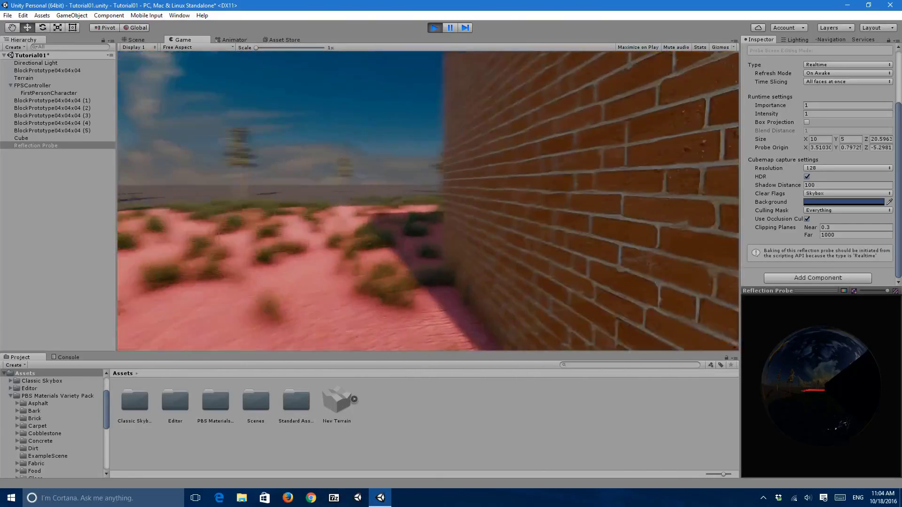
key(w)
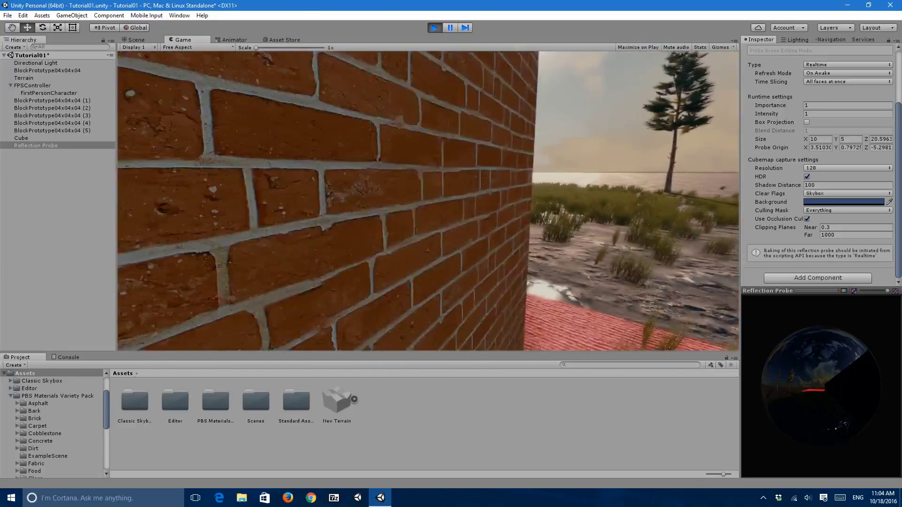
key(w)
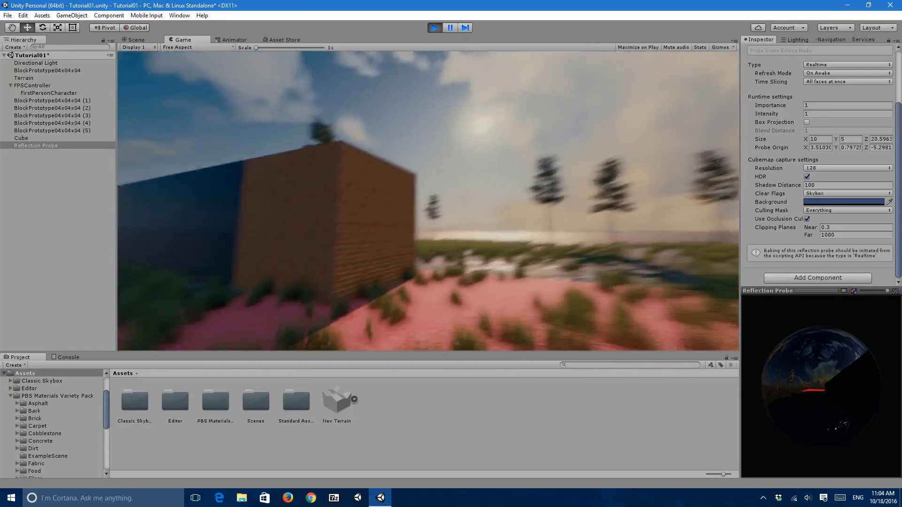
key(s)
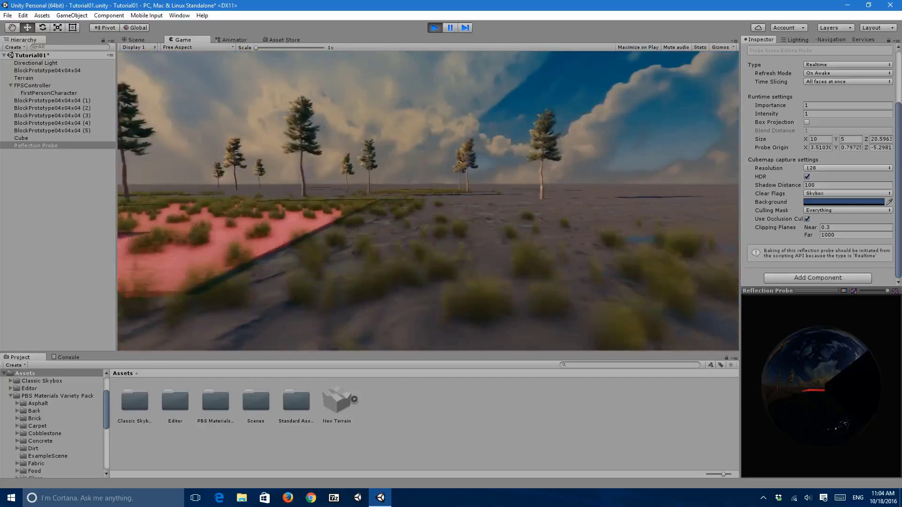
key(ctrl+p)
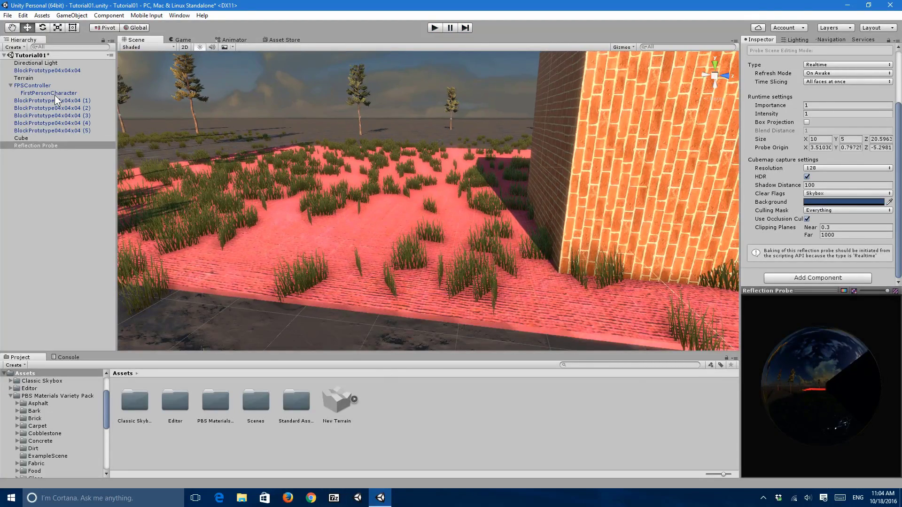
Select and frame the FPSController in an overview of the wall and red slab, and save the scene
click(52, 86)
key(f)
alt+drag(253, 206, 500, 257)
scroll(519, 235, down, 10)
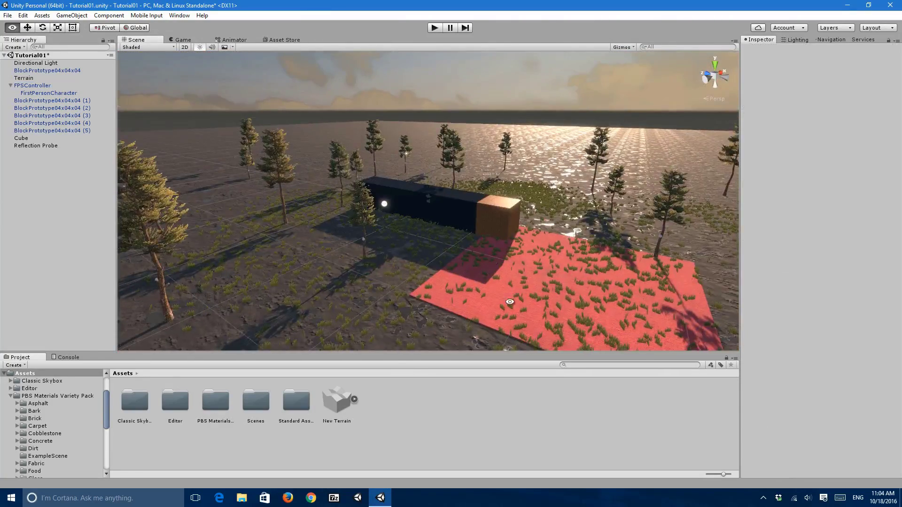
alt+drag(509, 302, 513, 254)
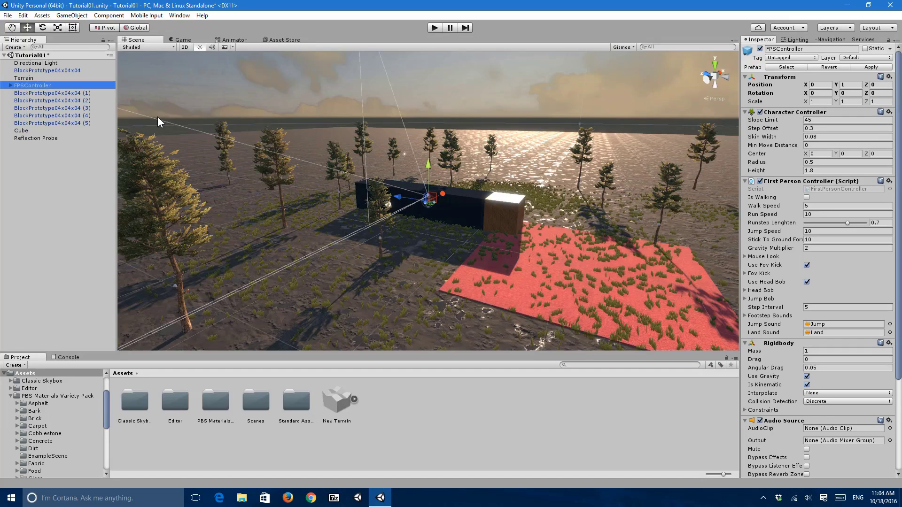
key(ctrl+s)
alt+drag(413, 187, 441, 283)
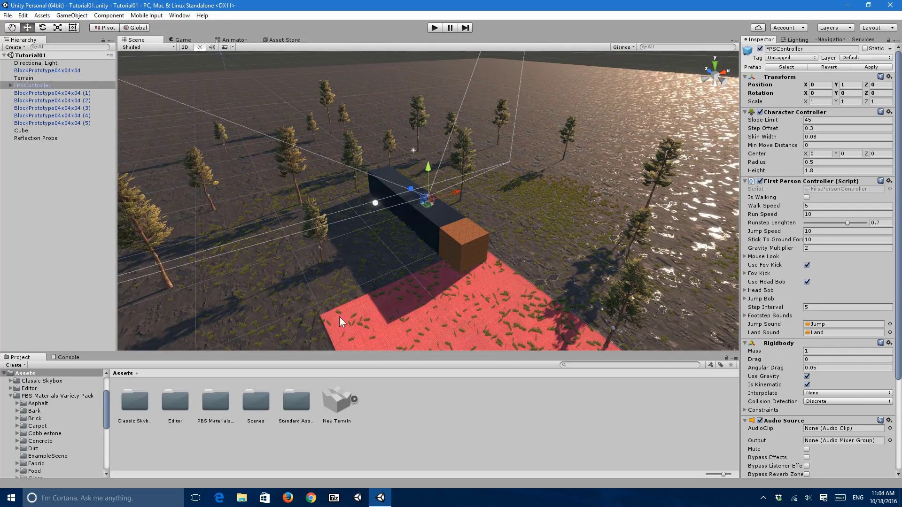